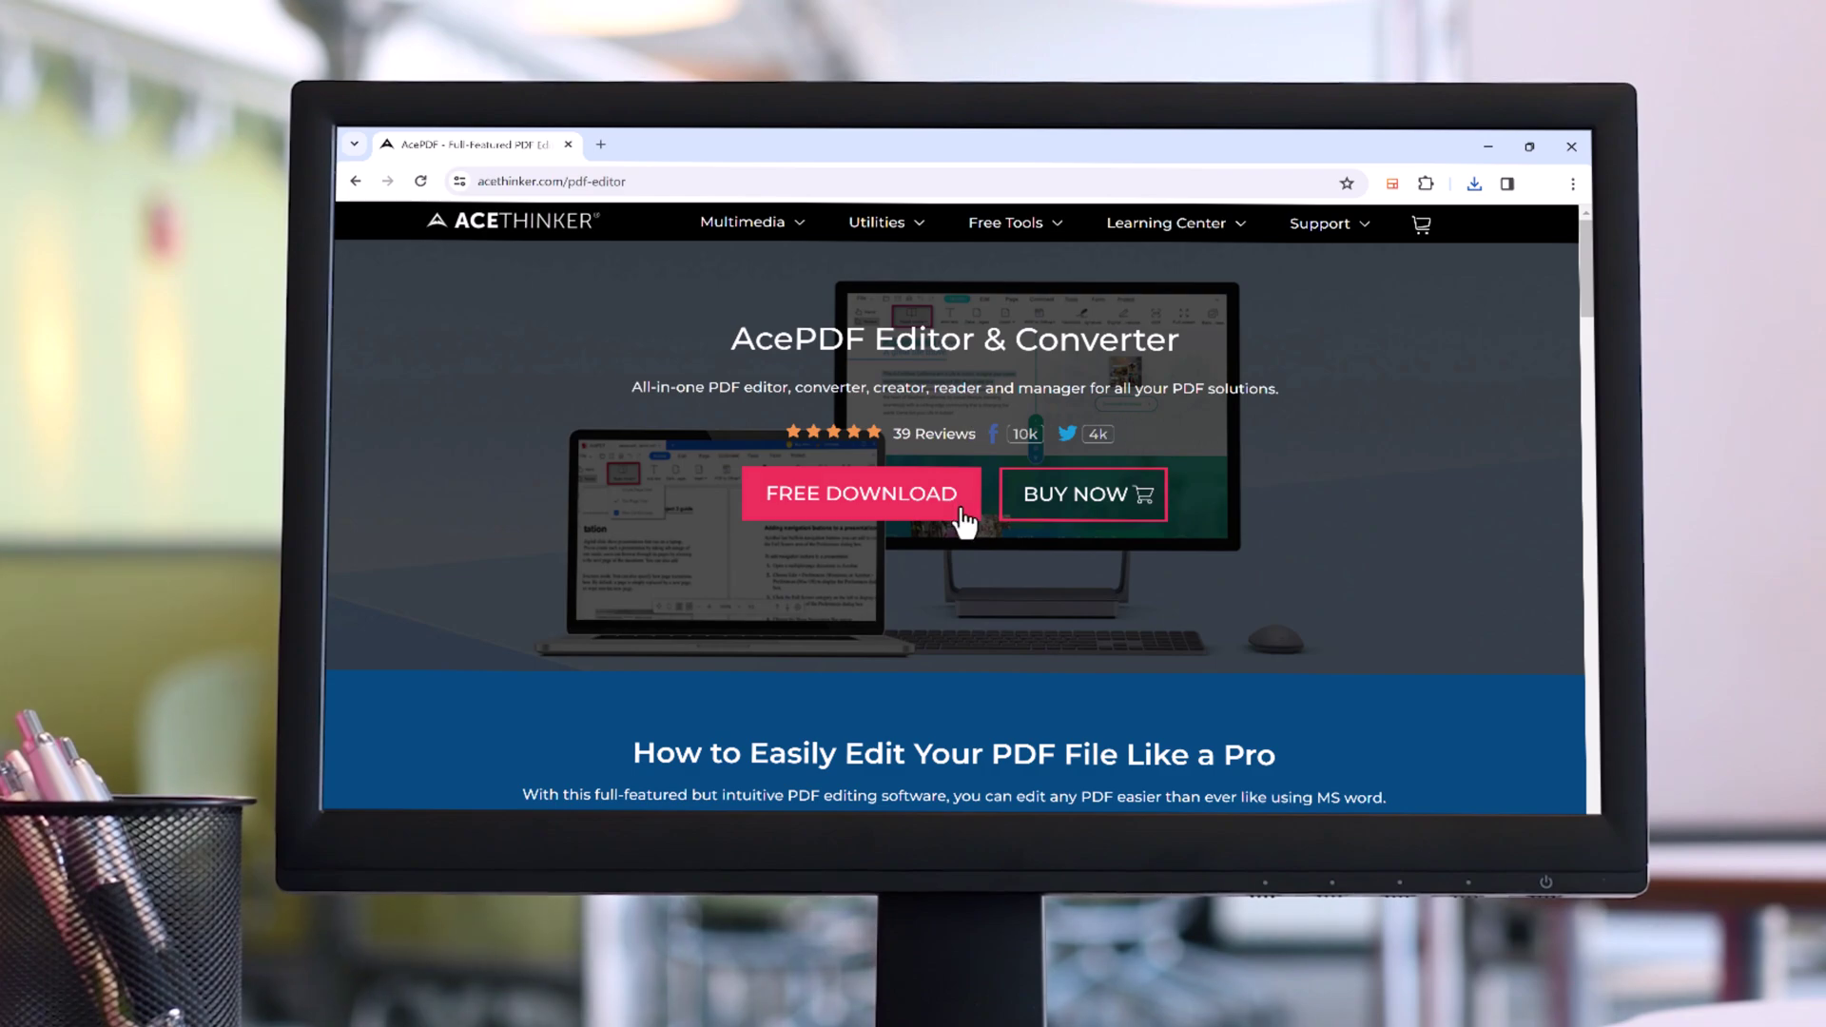
# Open the two-page Brainstorm PDF from the Downloads folder
pyautogui.scroll(-5, 900, 562)
pyautogui.scroll(-15, 903, 569)
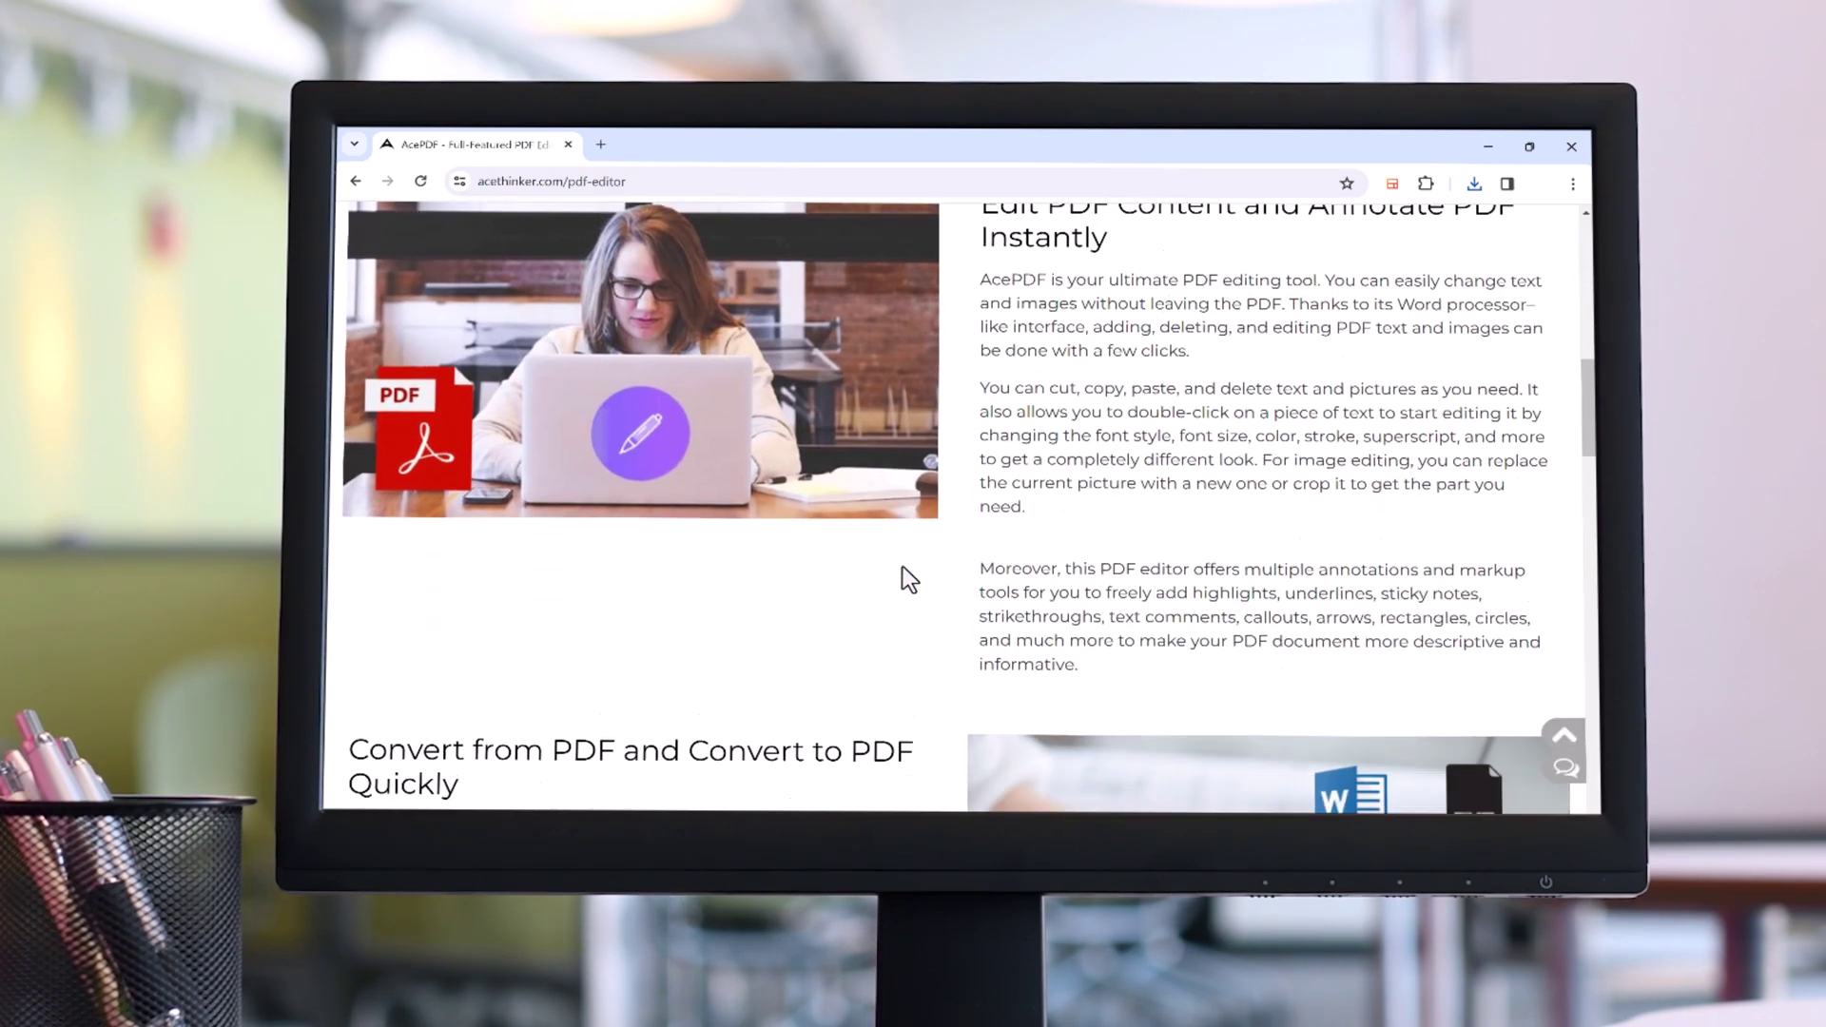
pyautogui.scroll(-9, 900, 562)
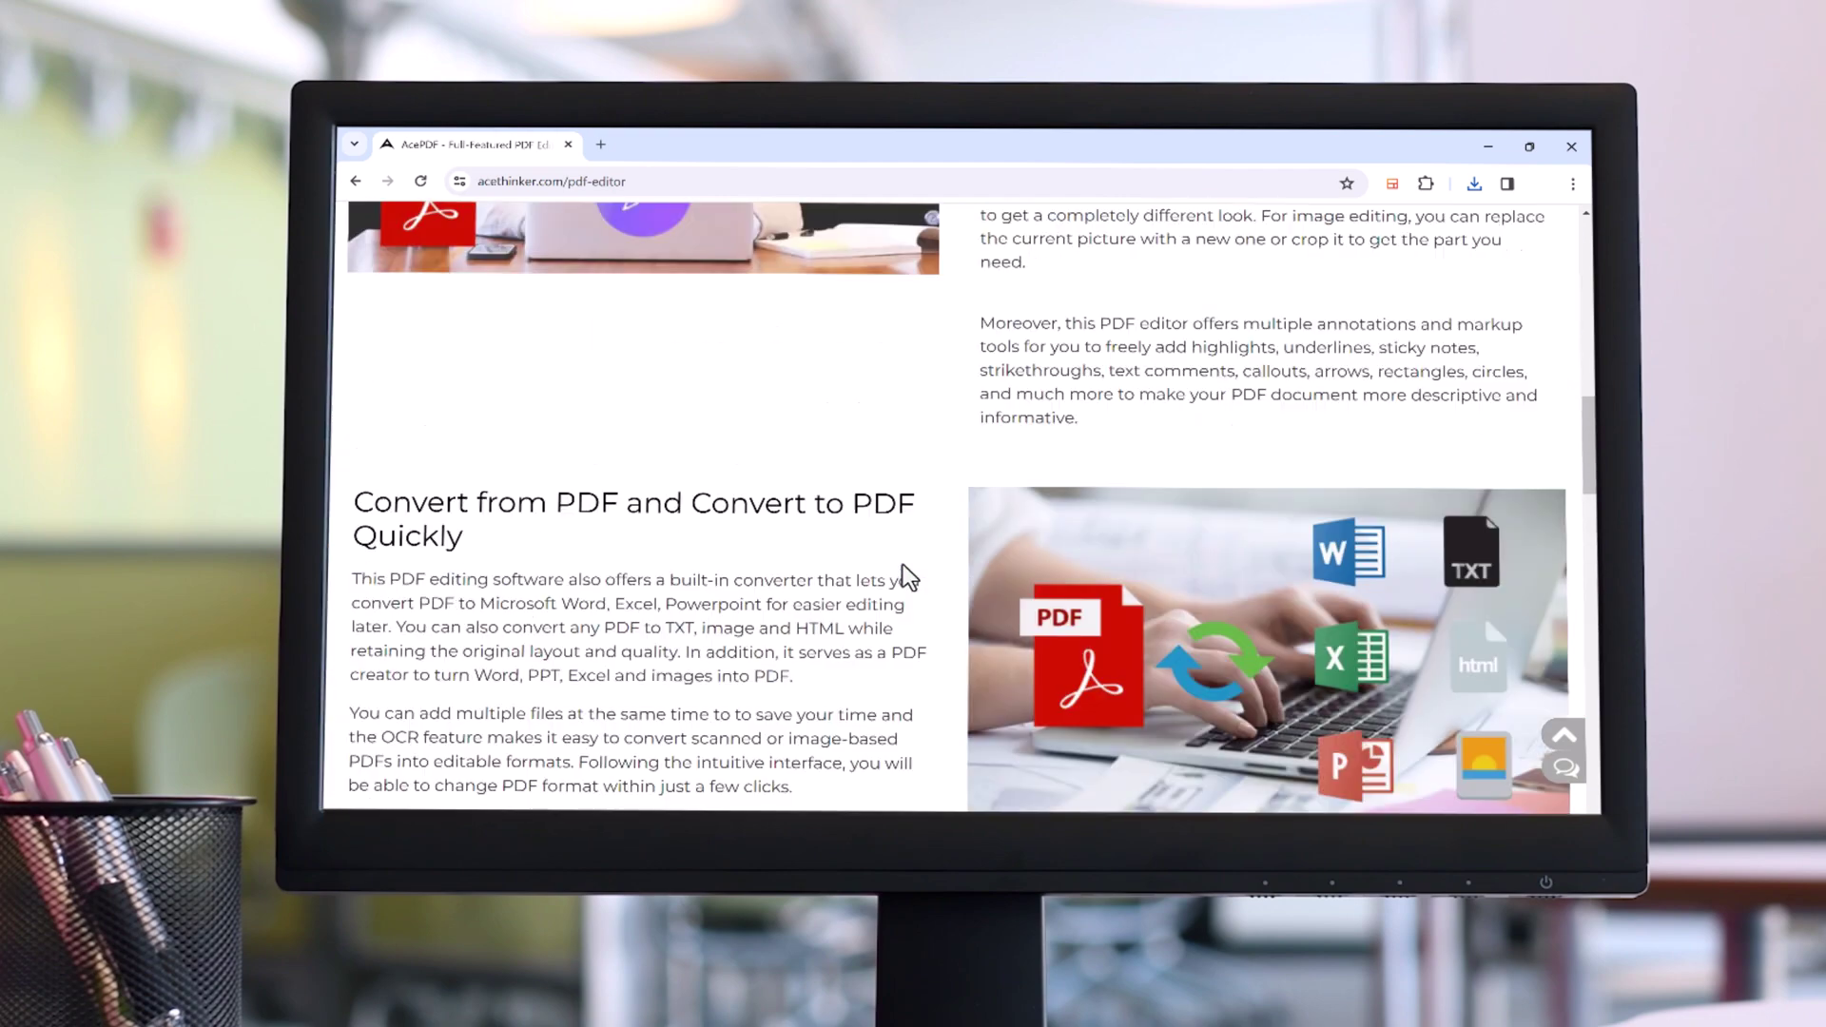
pyautogui.scroll(20, 902, 566)
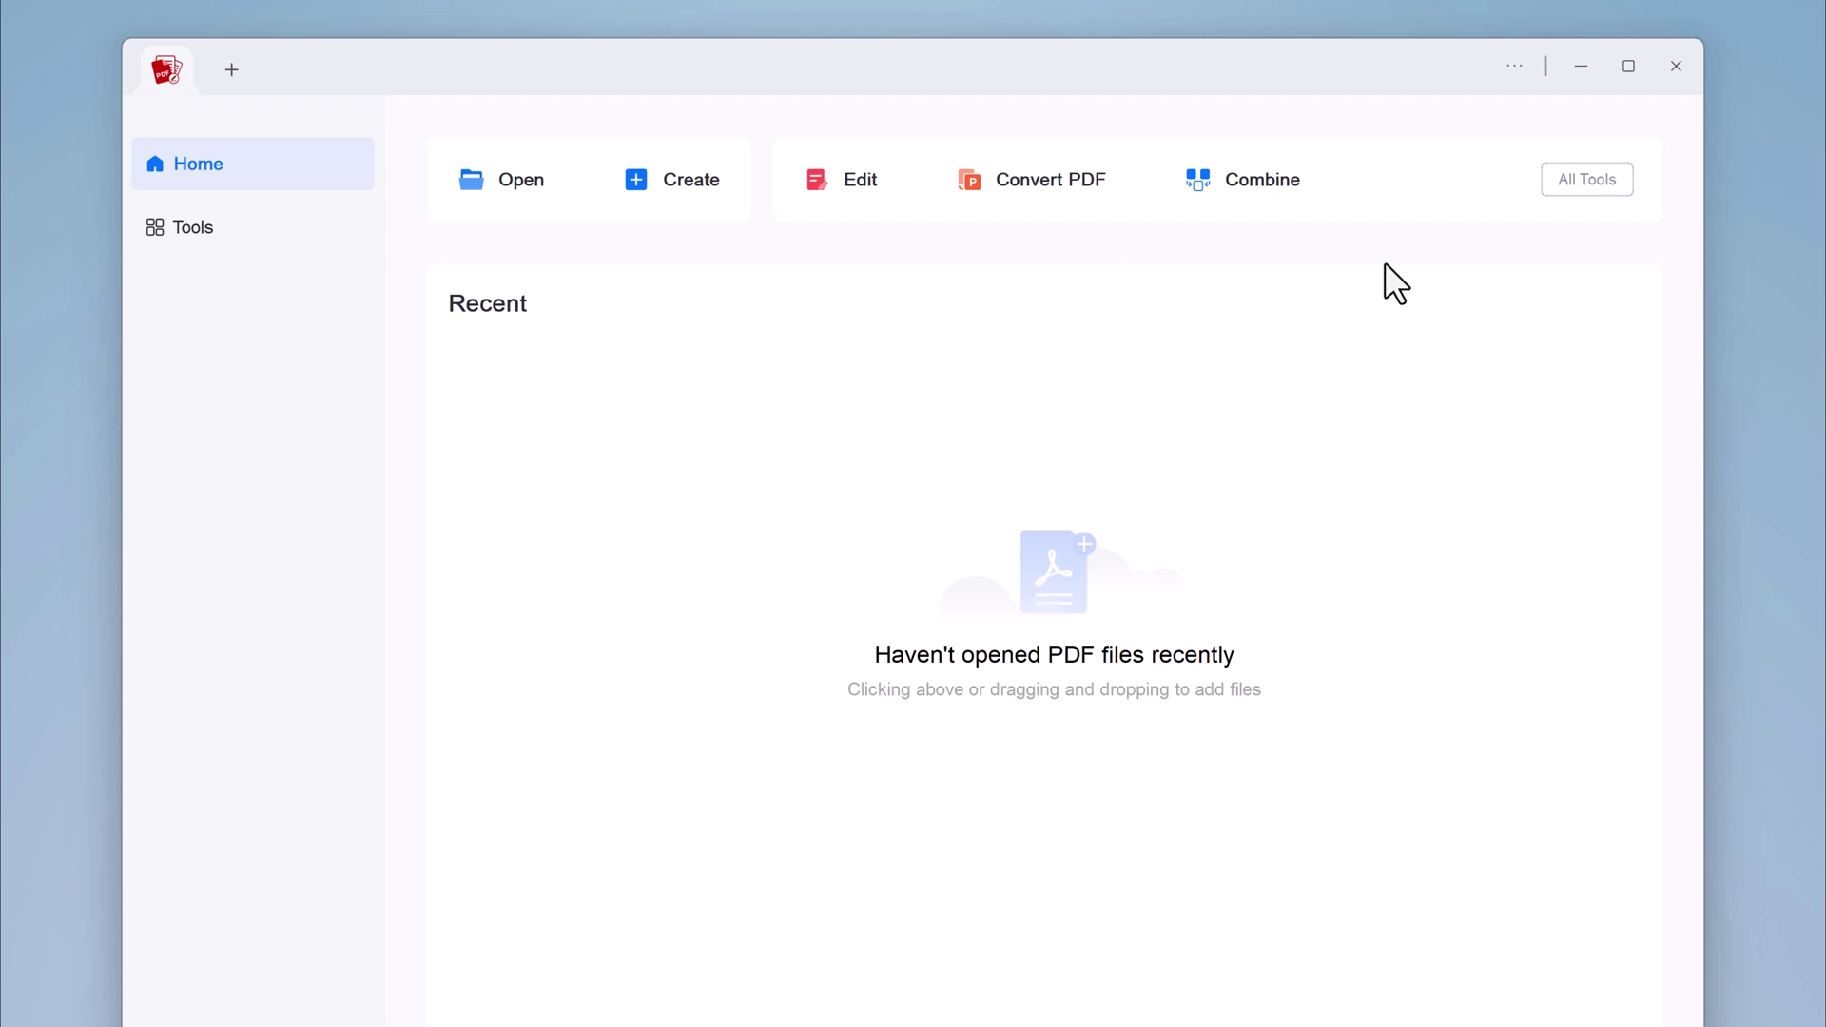
pyautogui.click(527, 183)
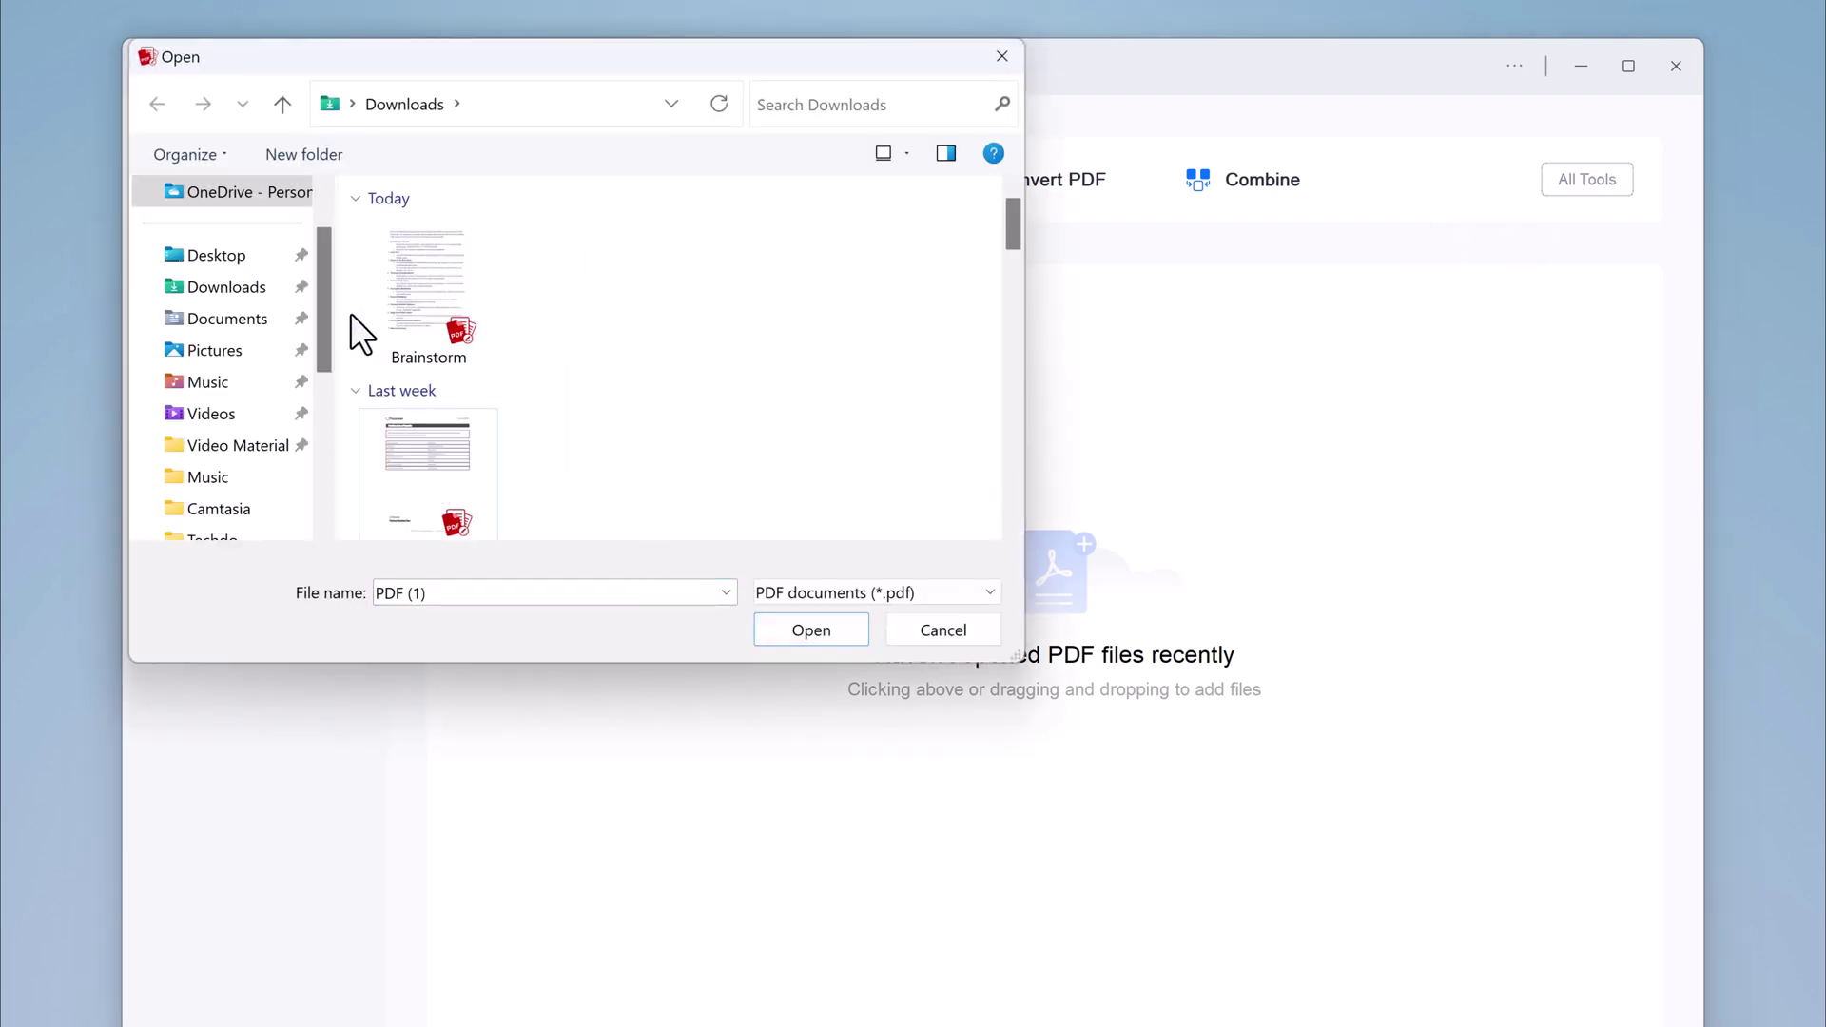
pyautogui.click(428, 262)
pyautogui.click(772, 624)
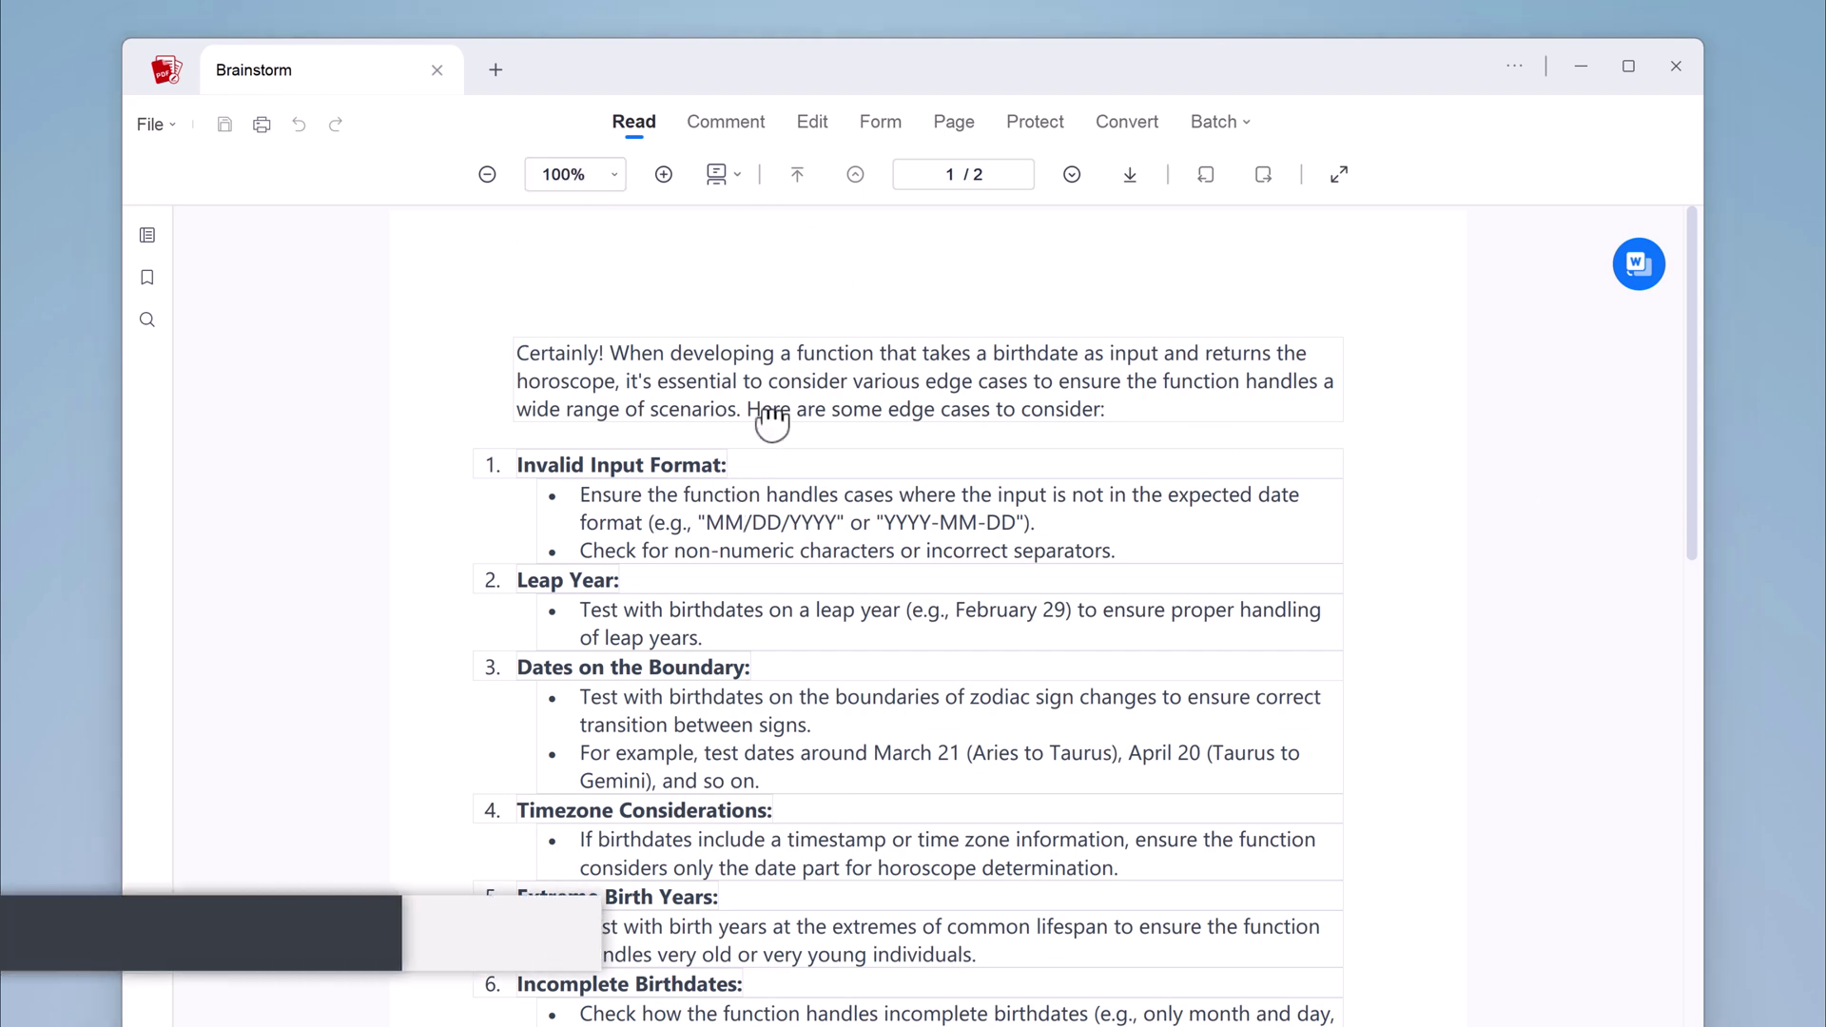
# Zoom the Brainstorm pages in to 110%, leaving the page layout unchanged
pyautogui.scroll(-6, 771, 419)
pyautogui.scroll(6, 783, 371)
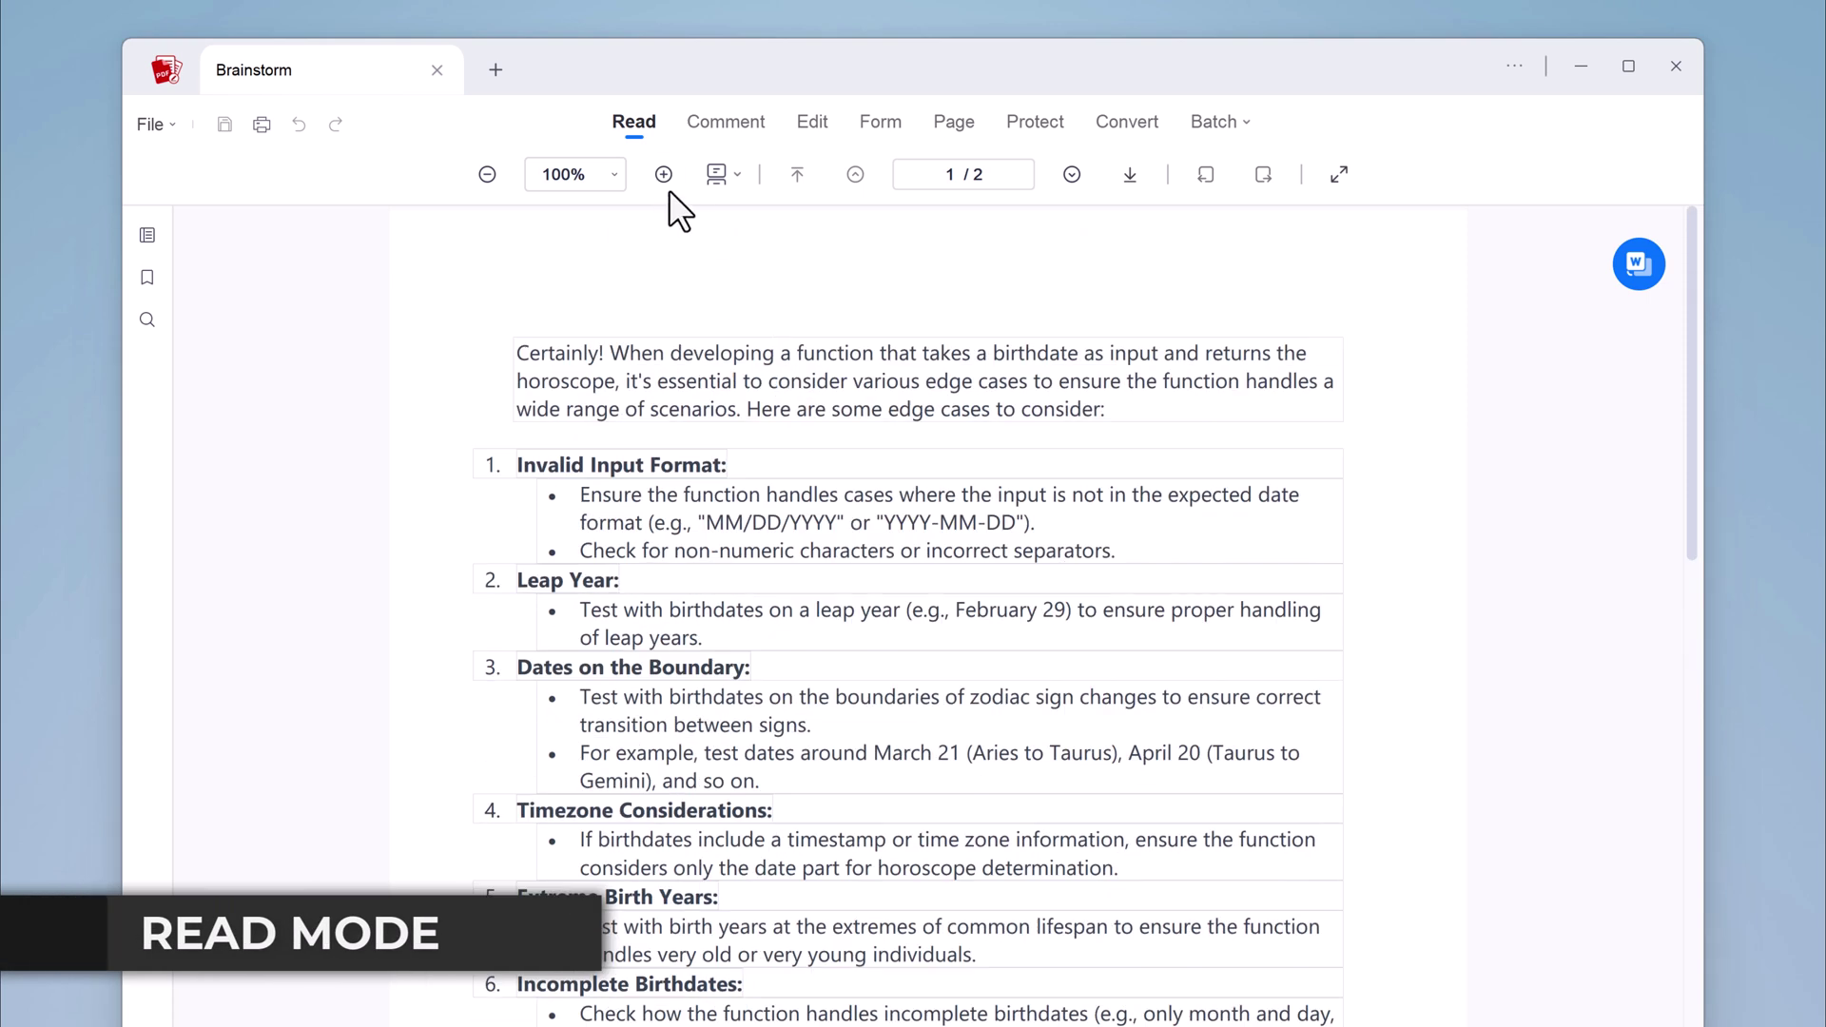
pyautogui.click(661, 175)
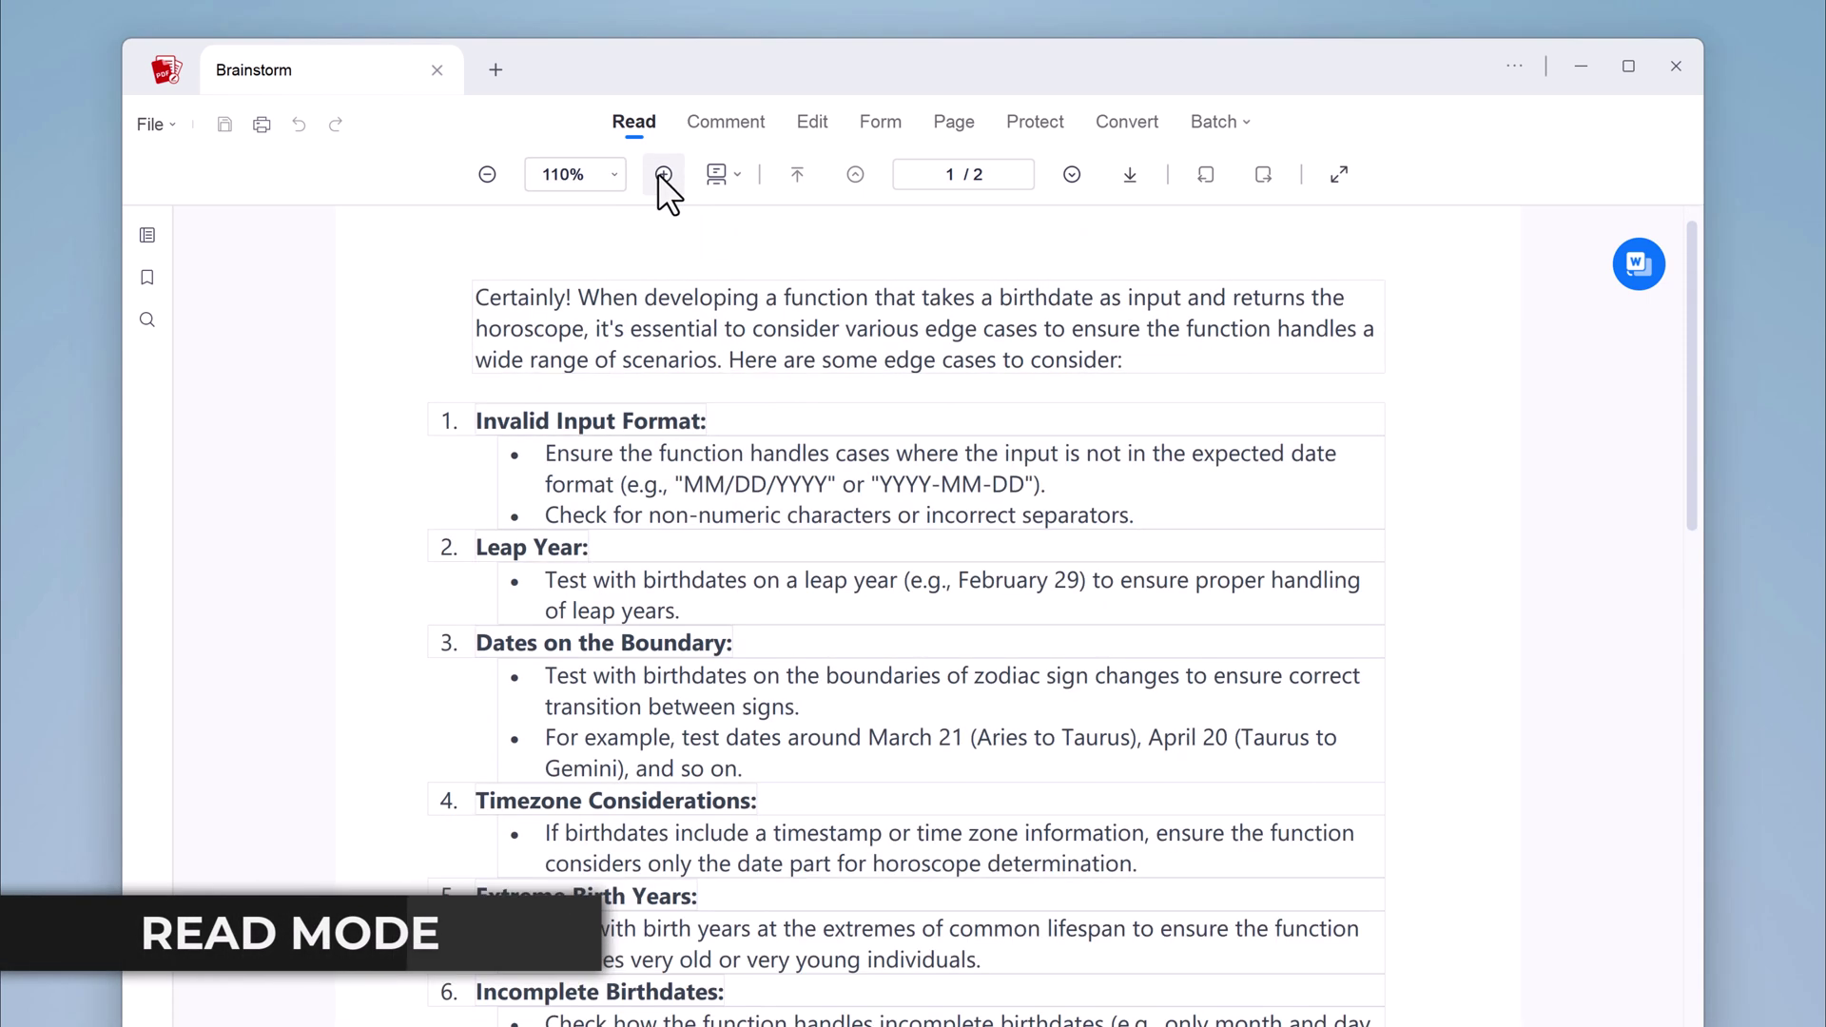
pyautogui.click(734, 173)
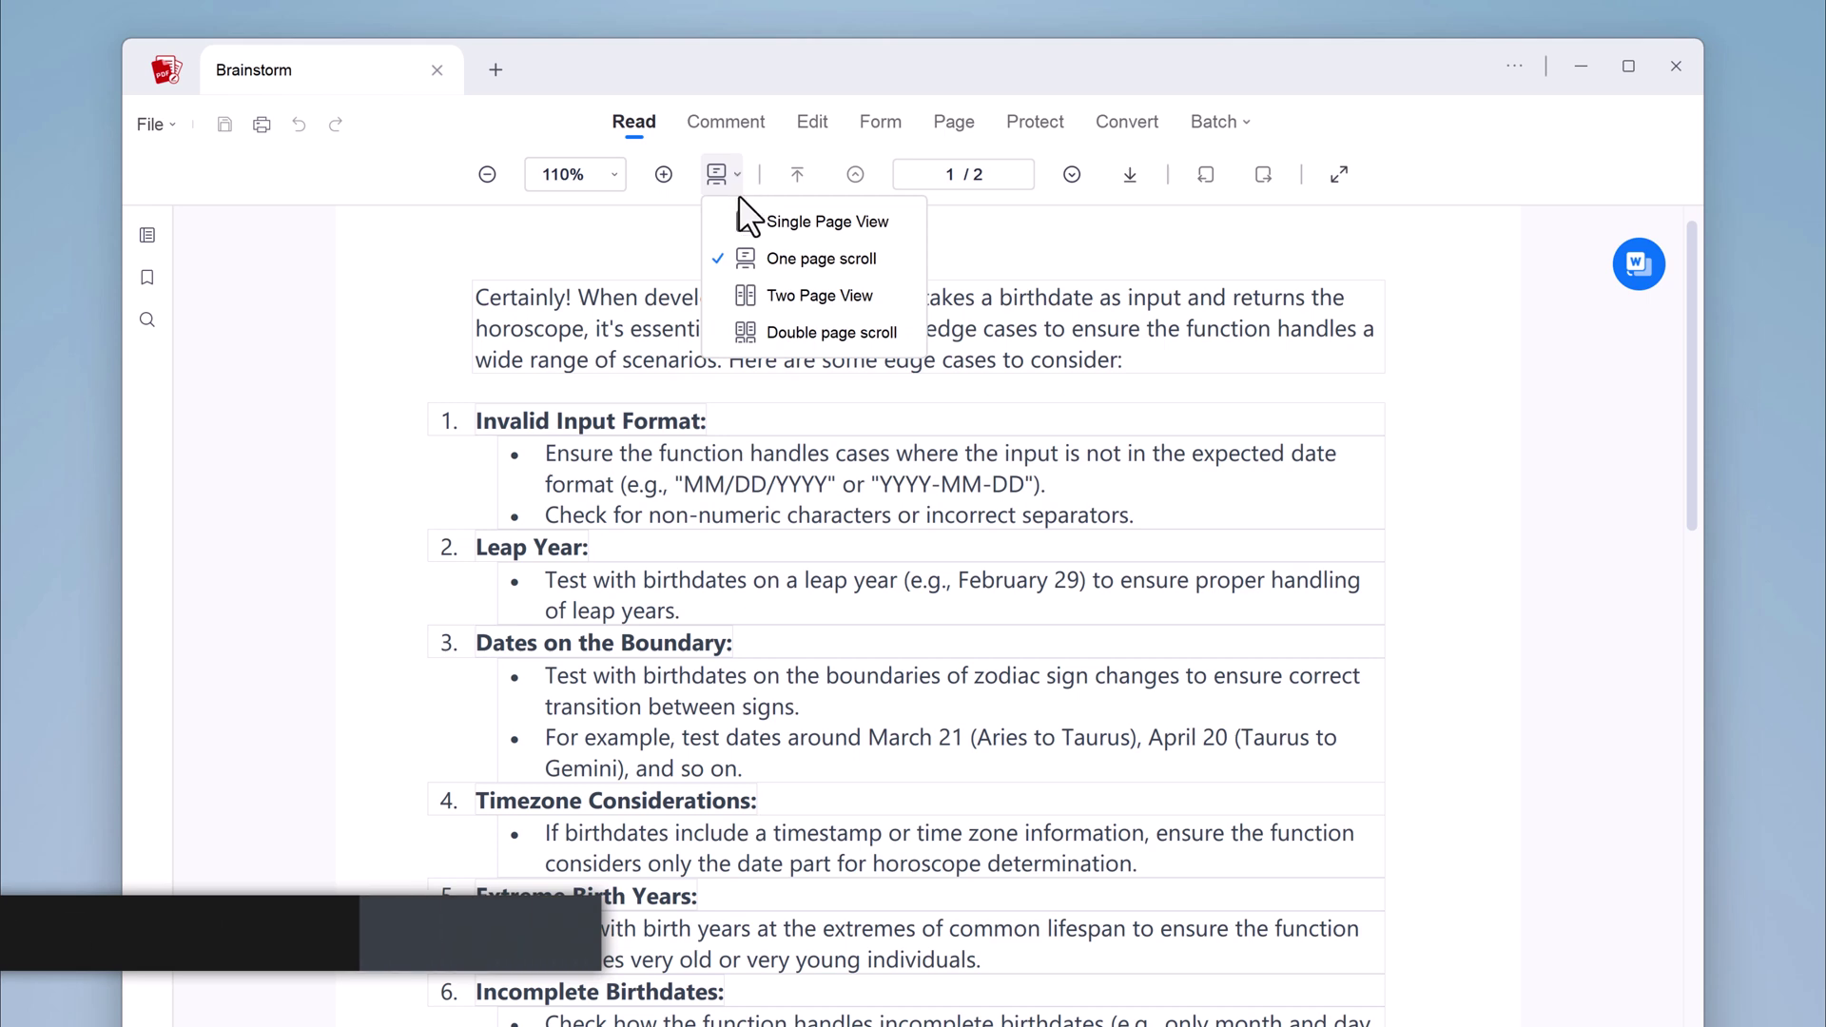
pyautogui.click(640, 355)
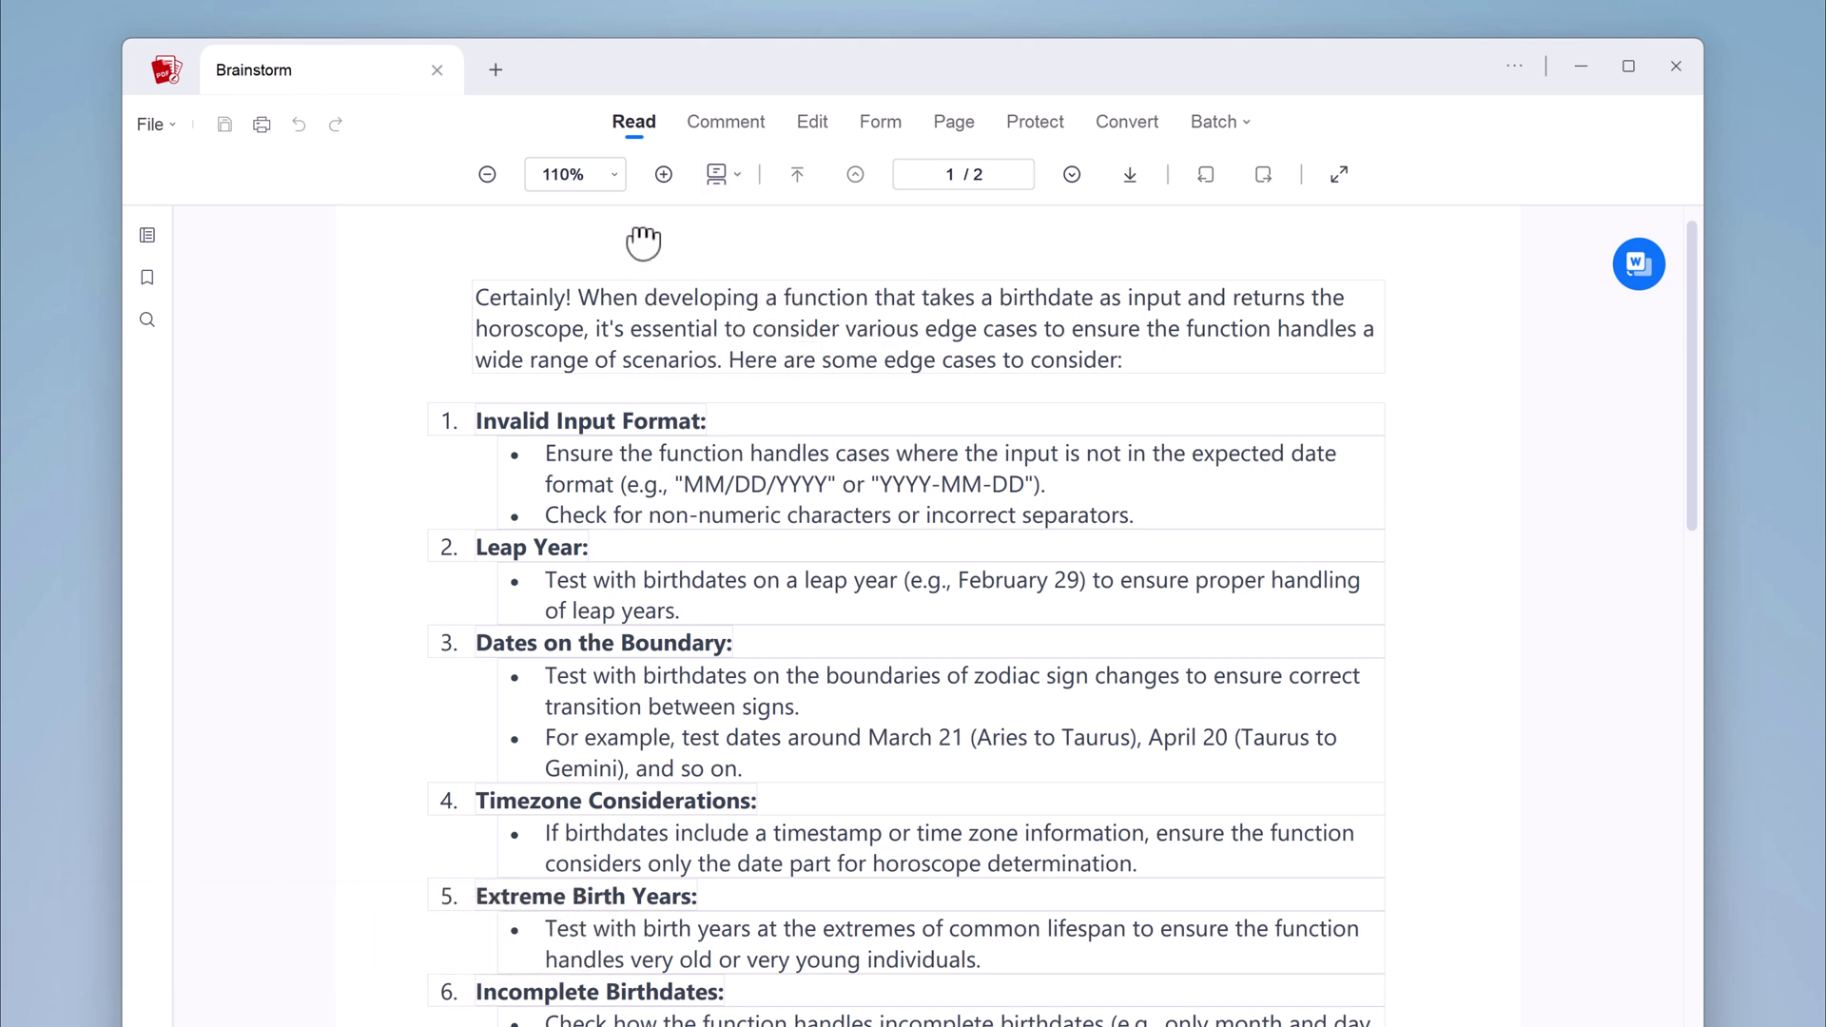
# Flip between pages 1 and 2, end on page 1, and switch to the Comment tools
pyautogui.click(1073, 175)
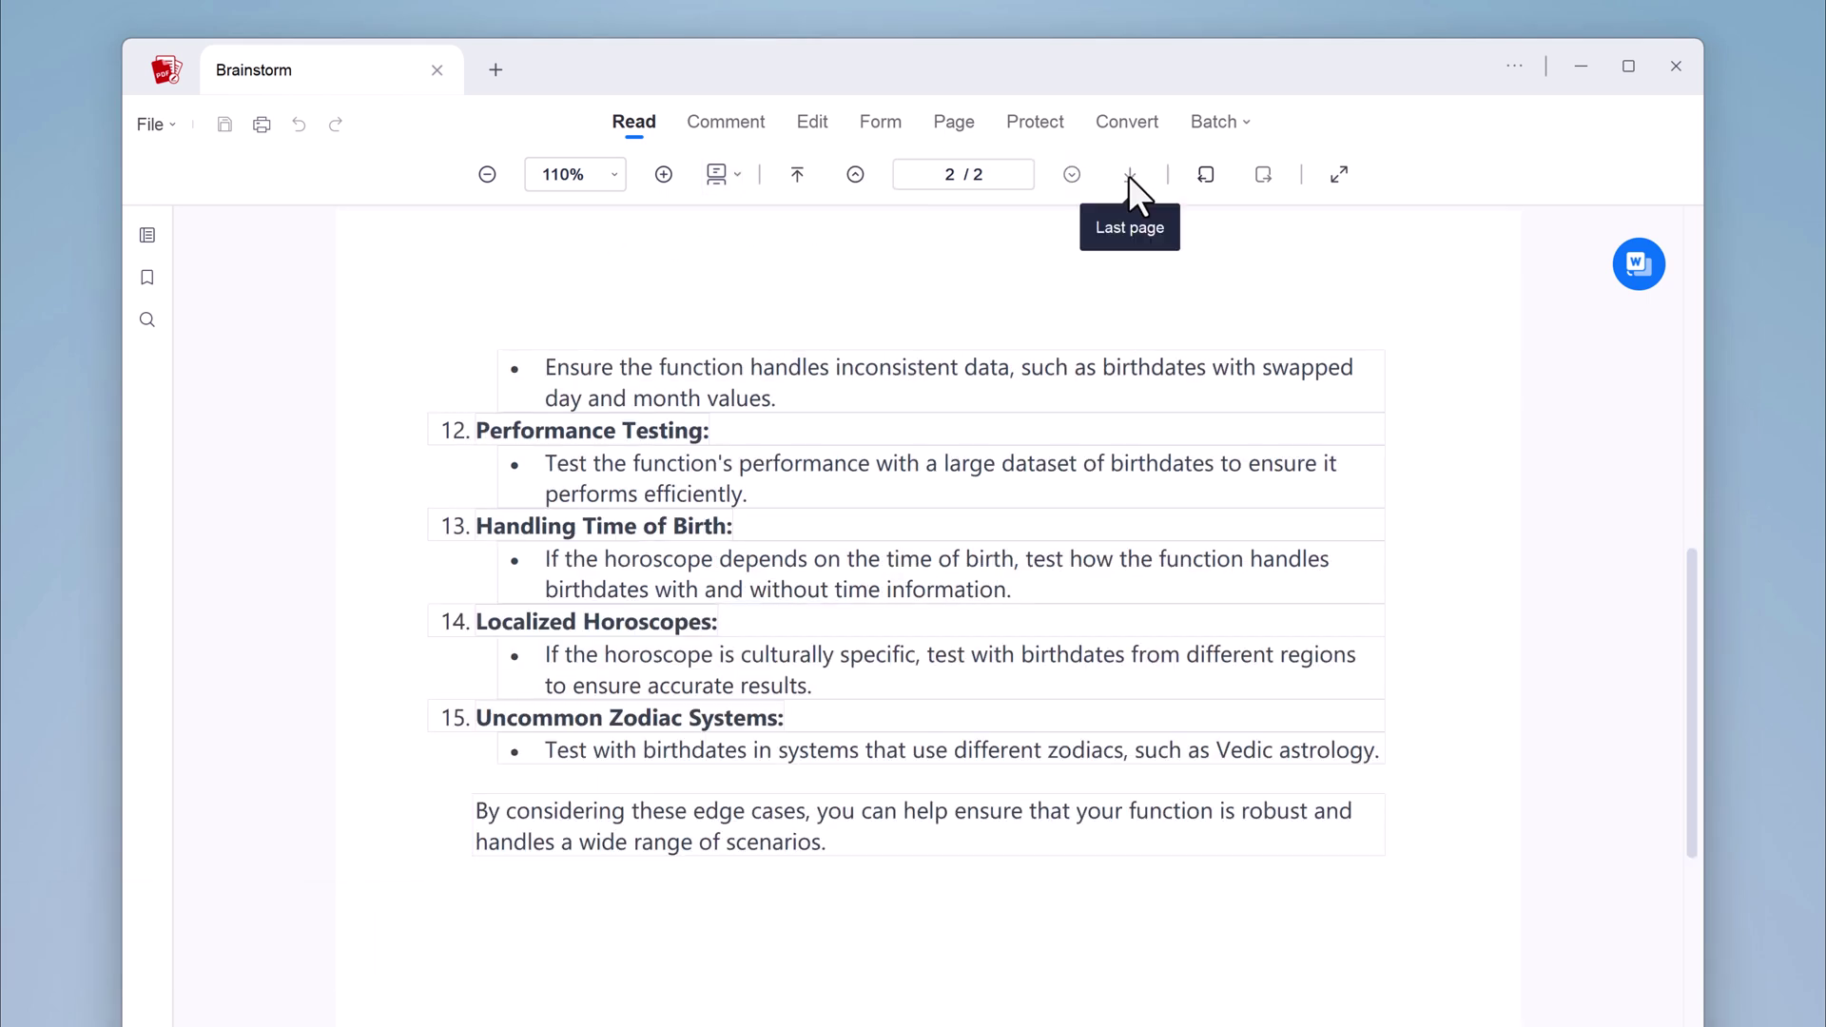
pyautogui.click(1205, 175)
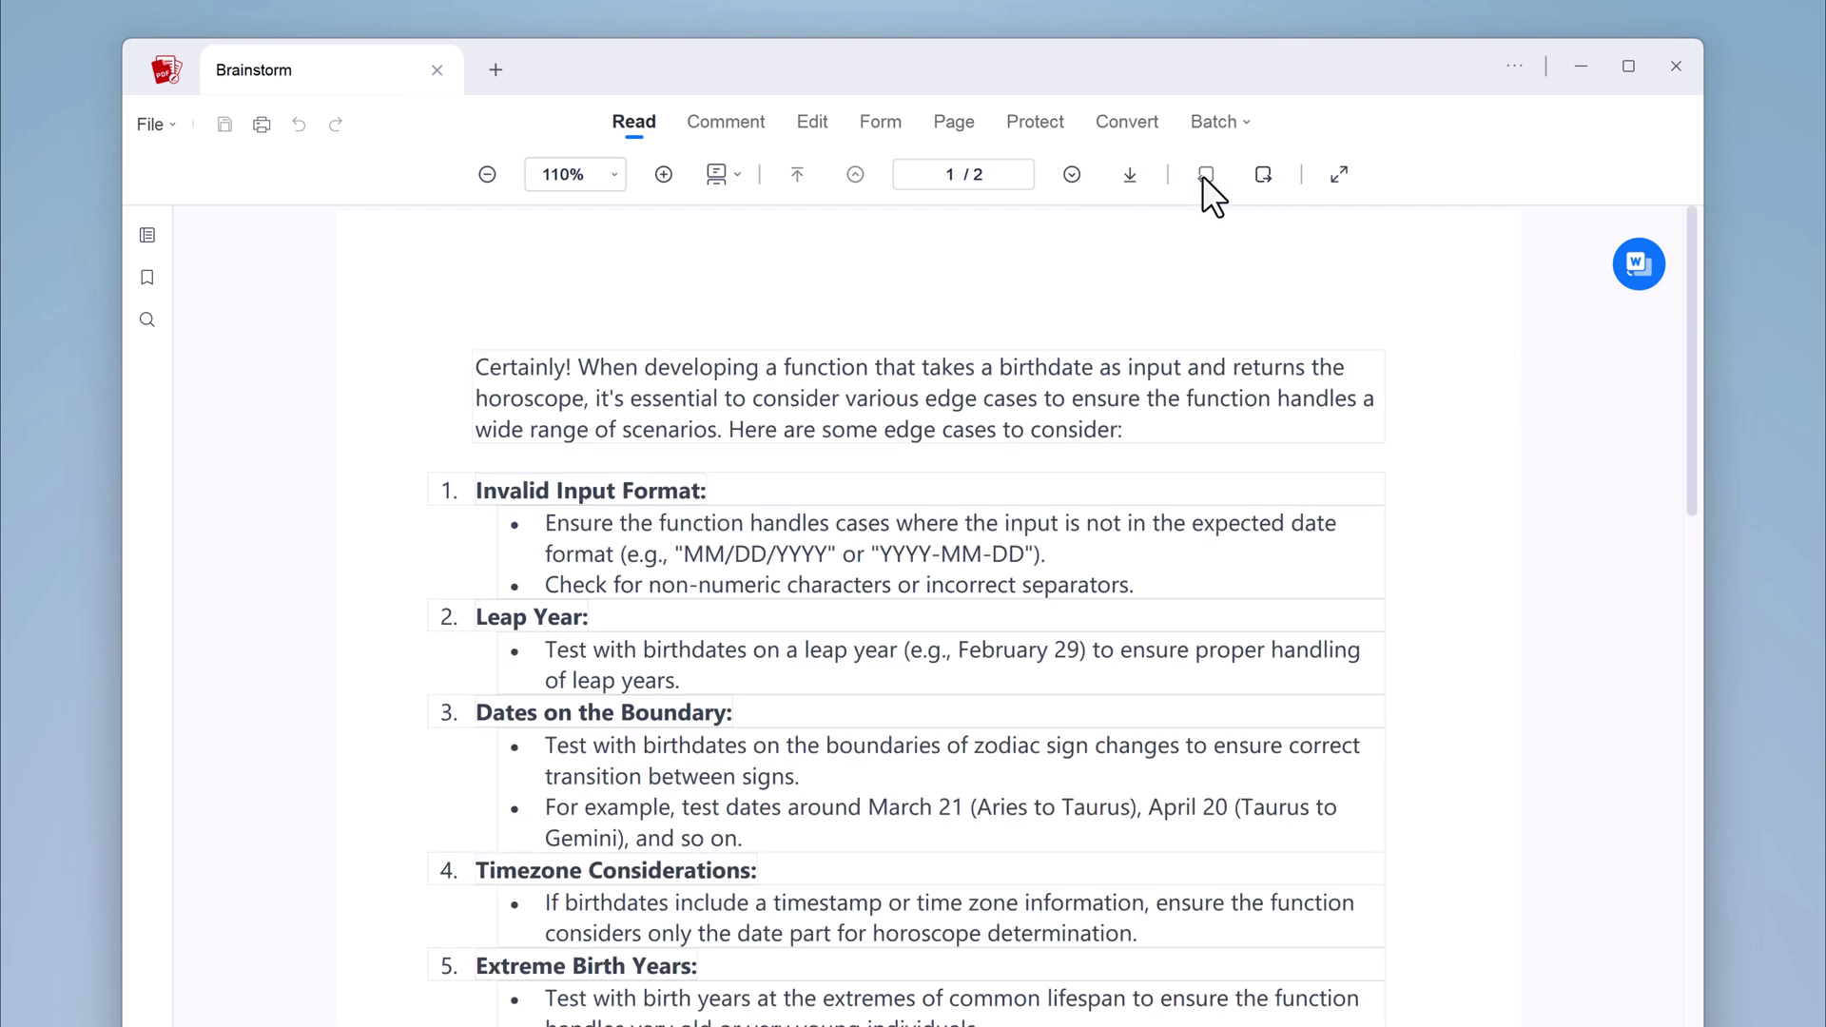
pyautogui.click(1258, 173)
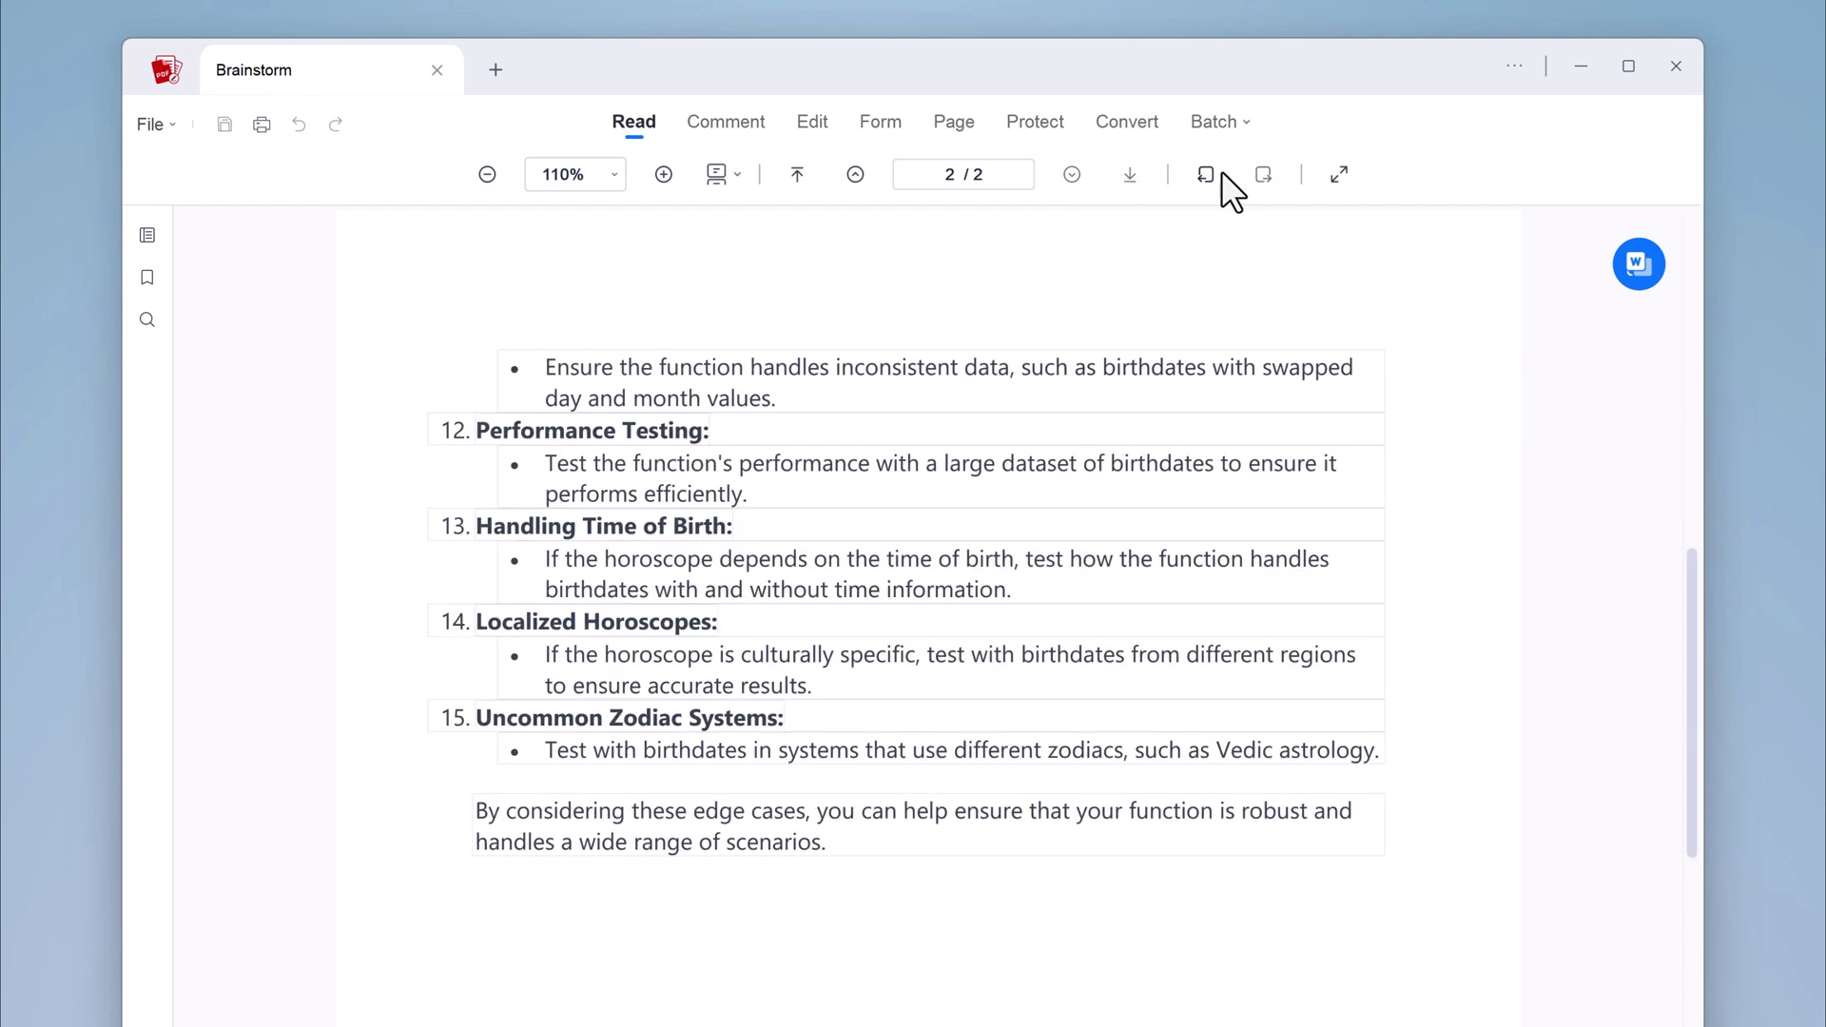
pyautogui.click(1214, 174)
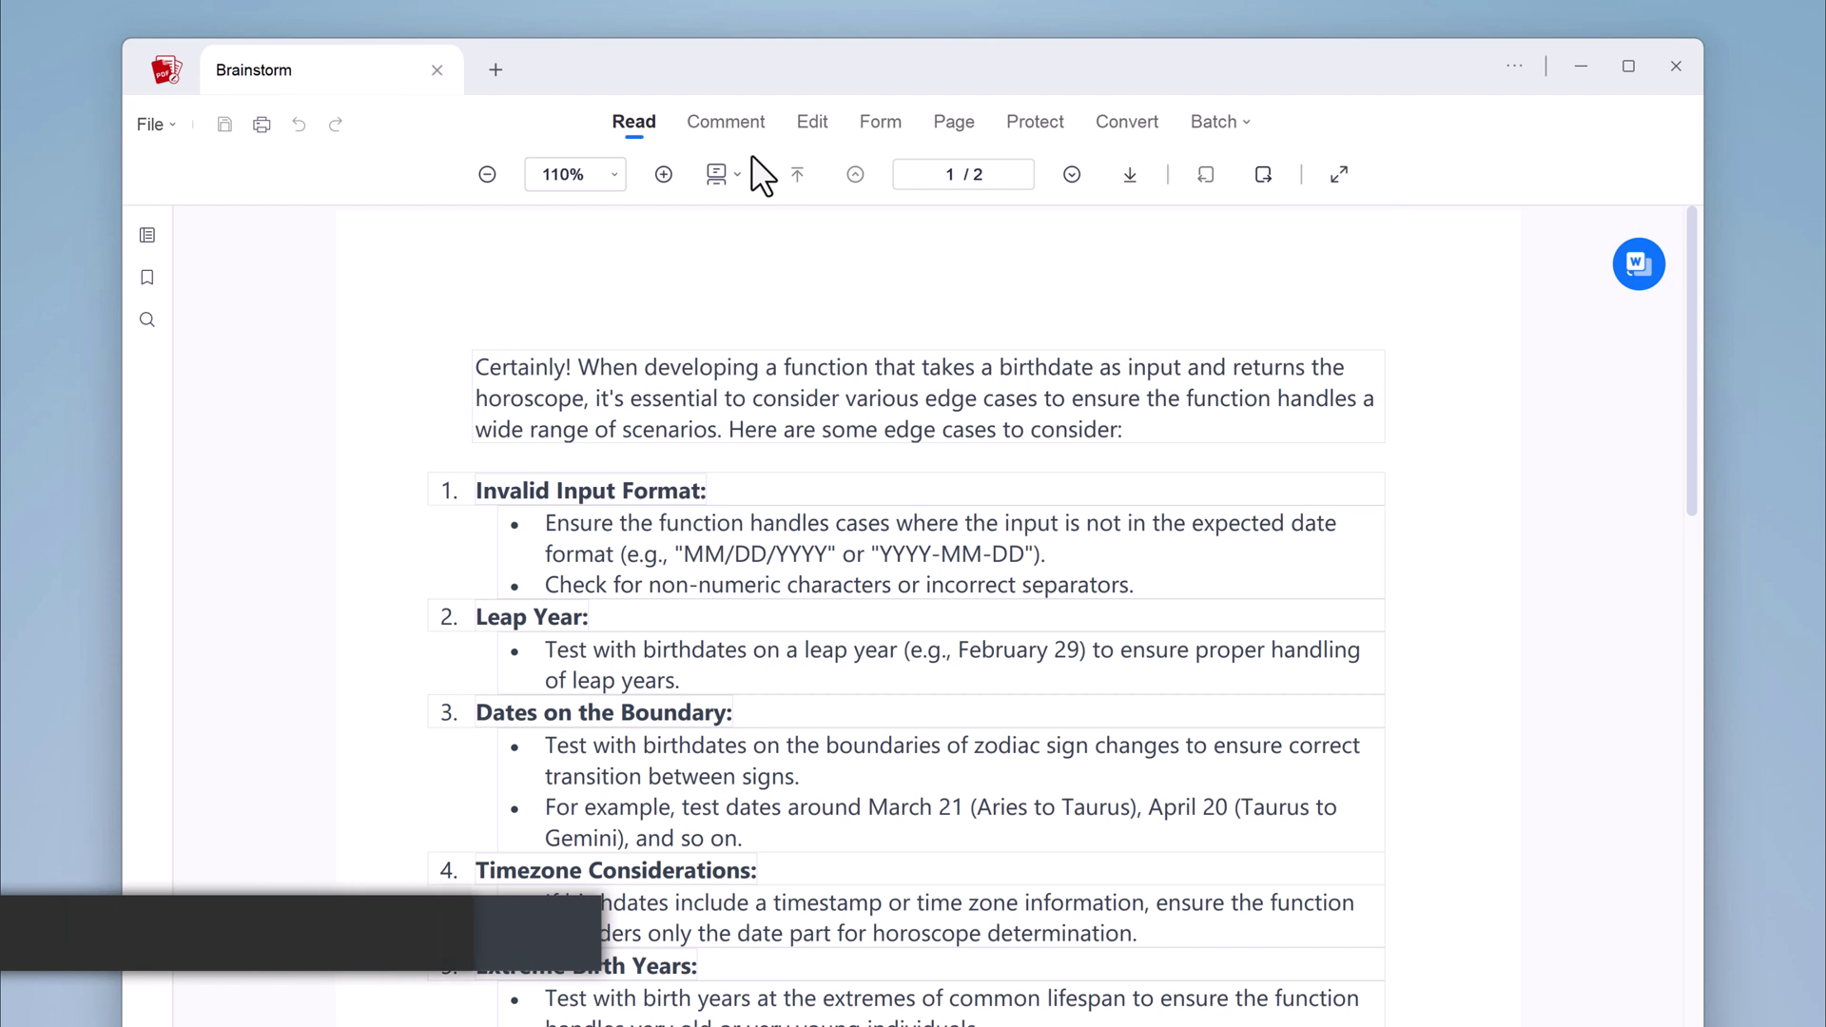
pyautogui.click(735, 127)
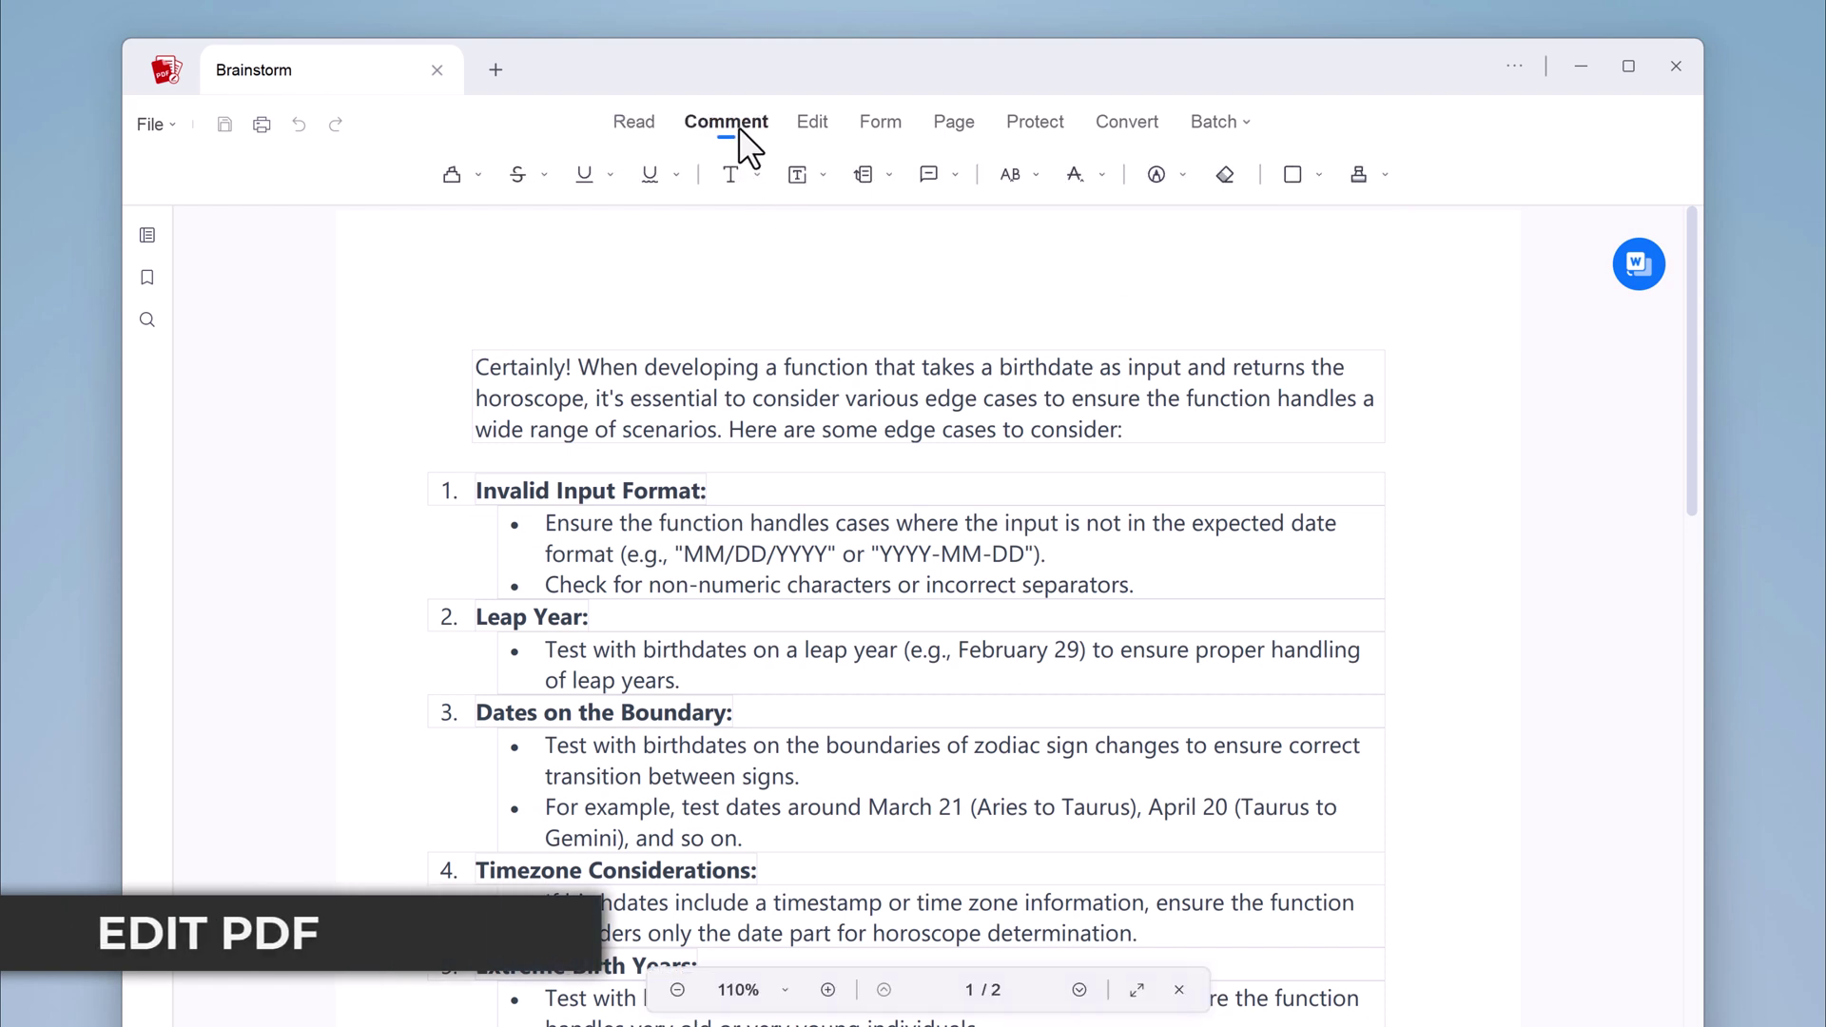
# In Edit mode, replace the end of the intro sentence with 'are the details.'
pyautogui.click(814, 131)
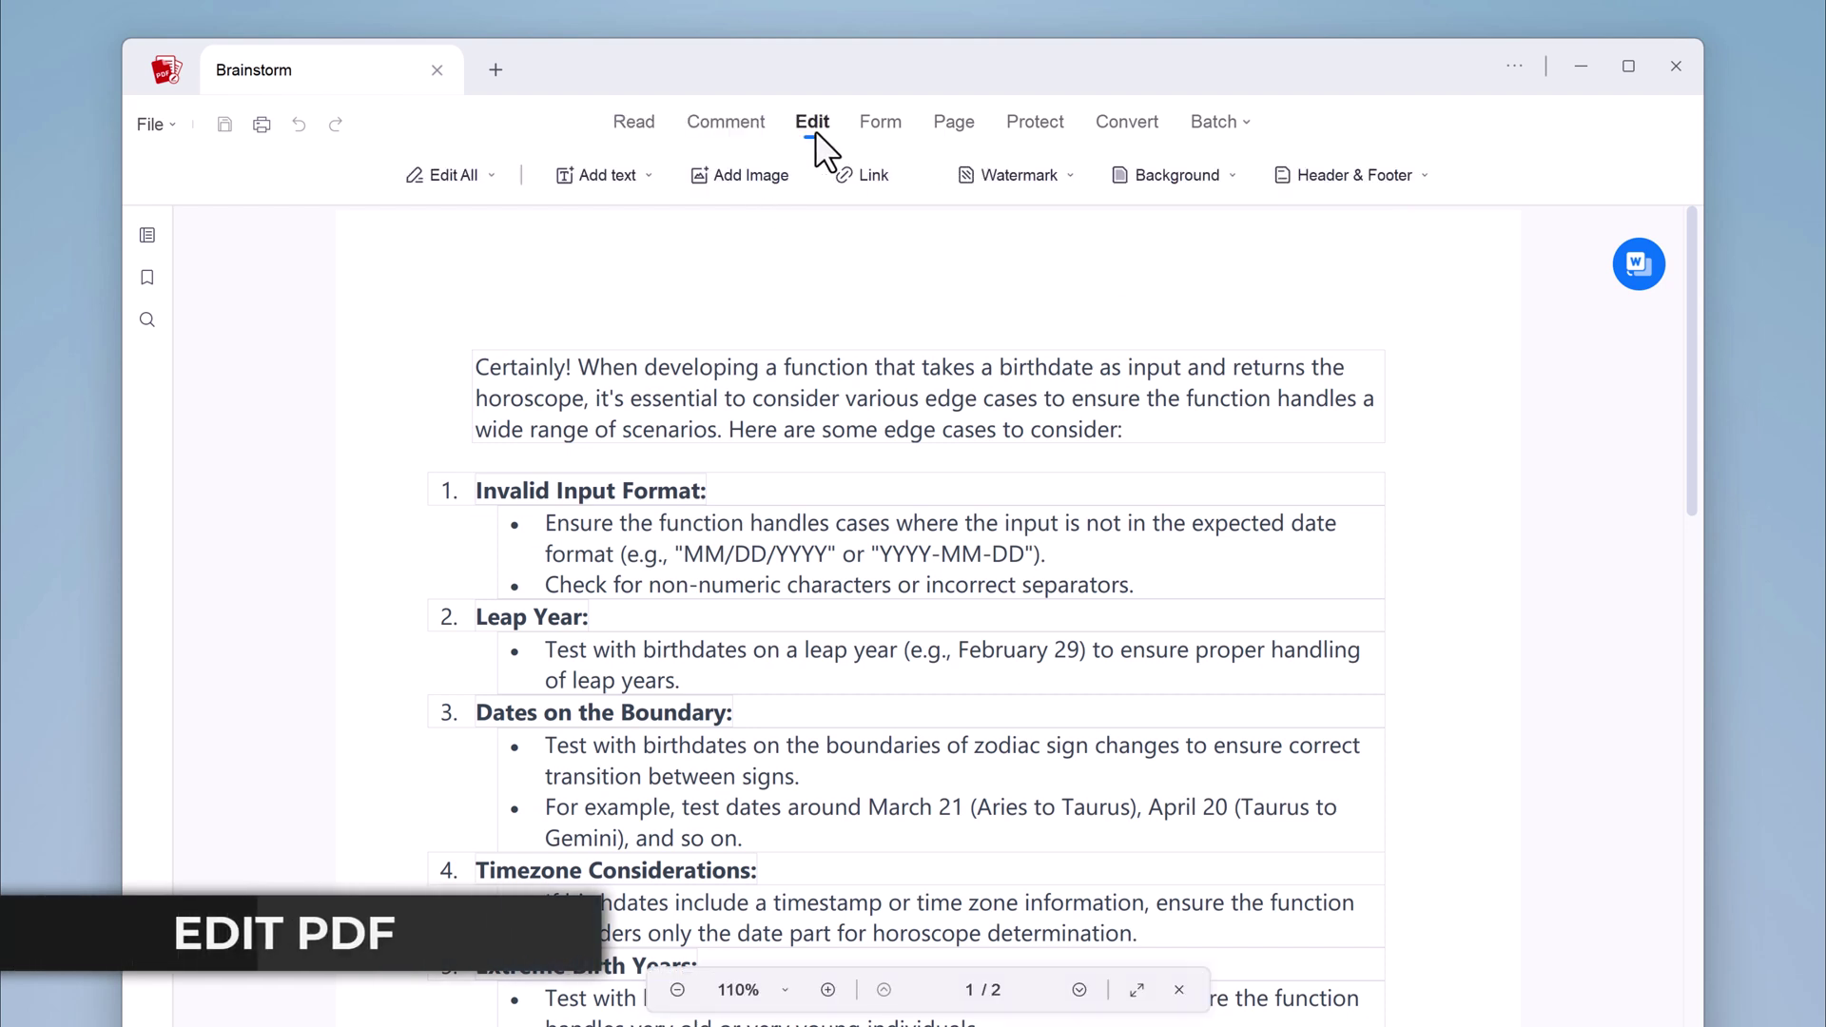
pyautogui.click(460, 177)
pyautogui.click(537, 311)
pyautogui.click(571, 362)
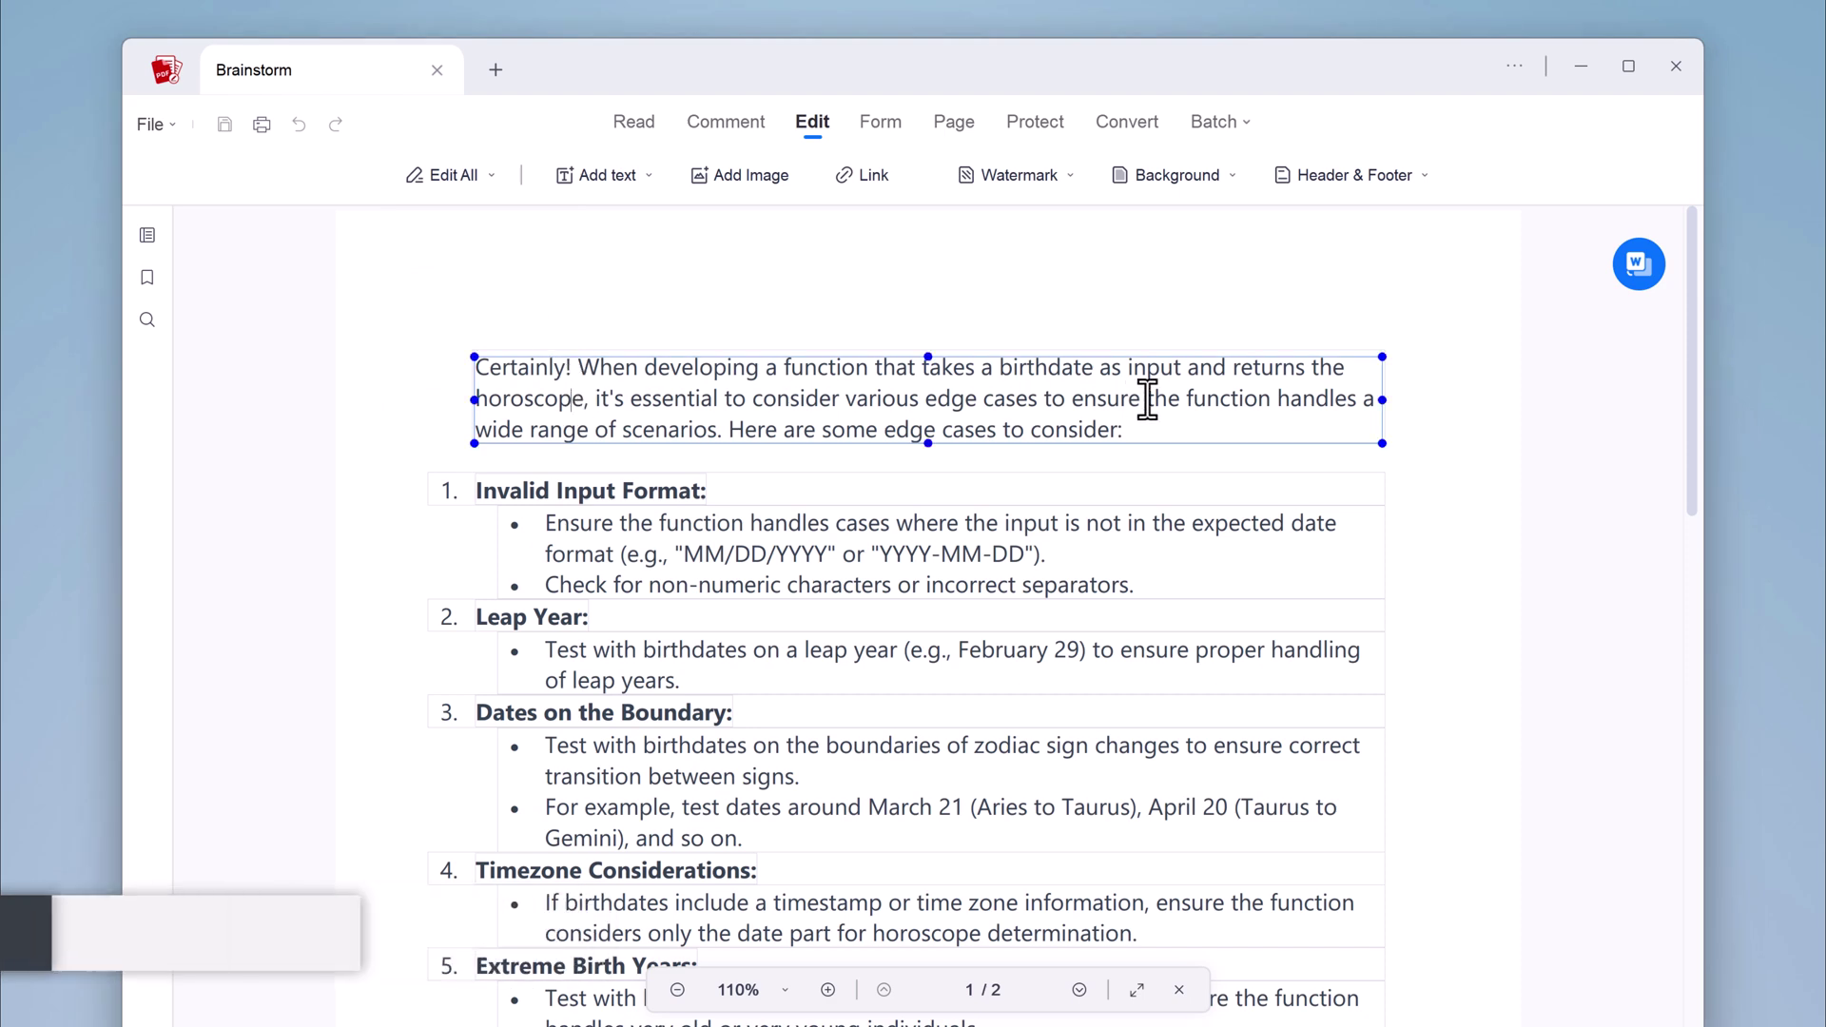
pyautogui.moveTo(1123, 430); pyautogui.dragTo(782, 430)
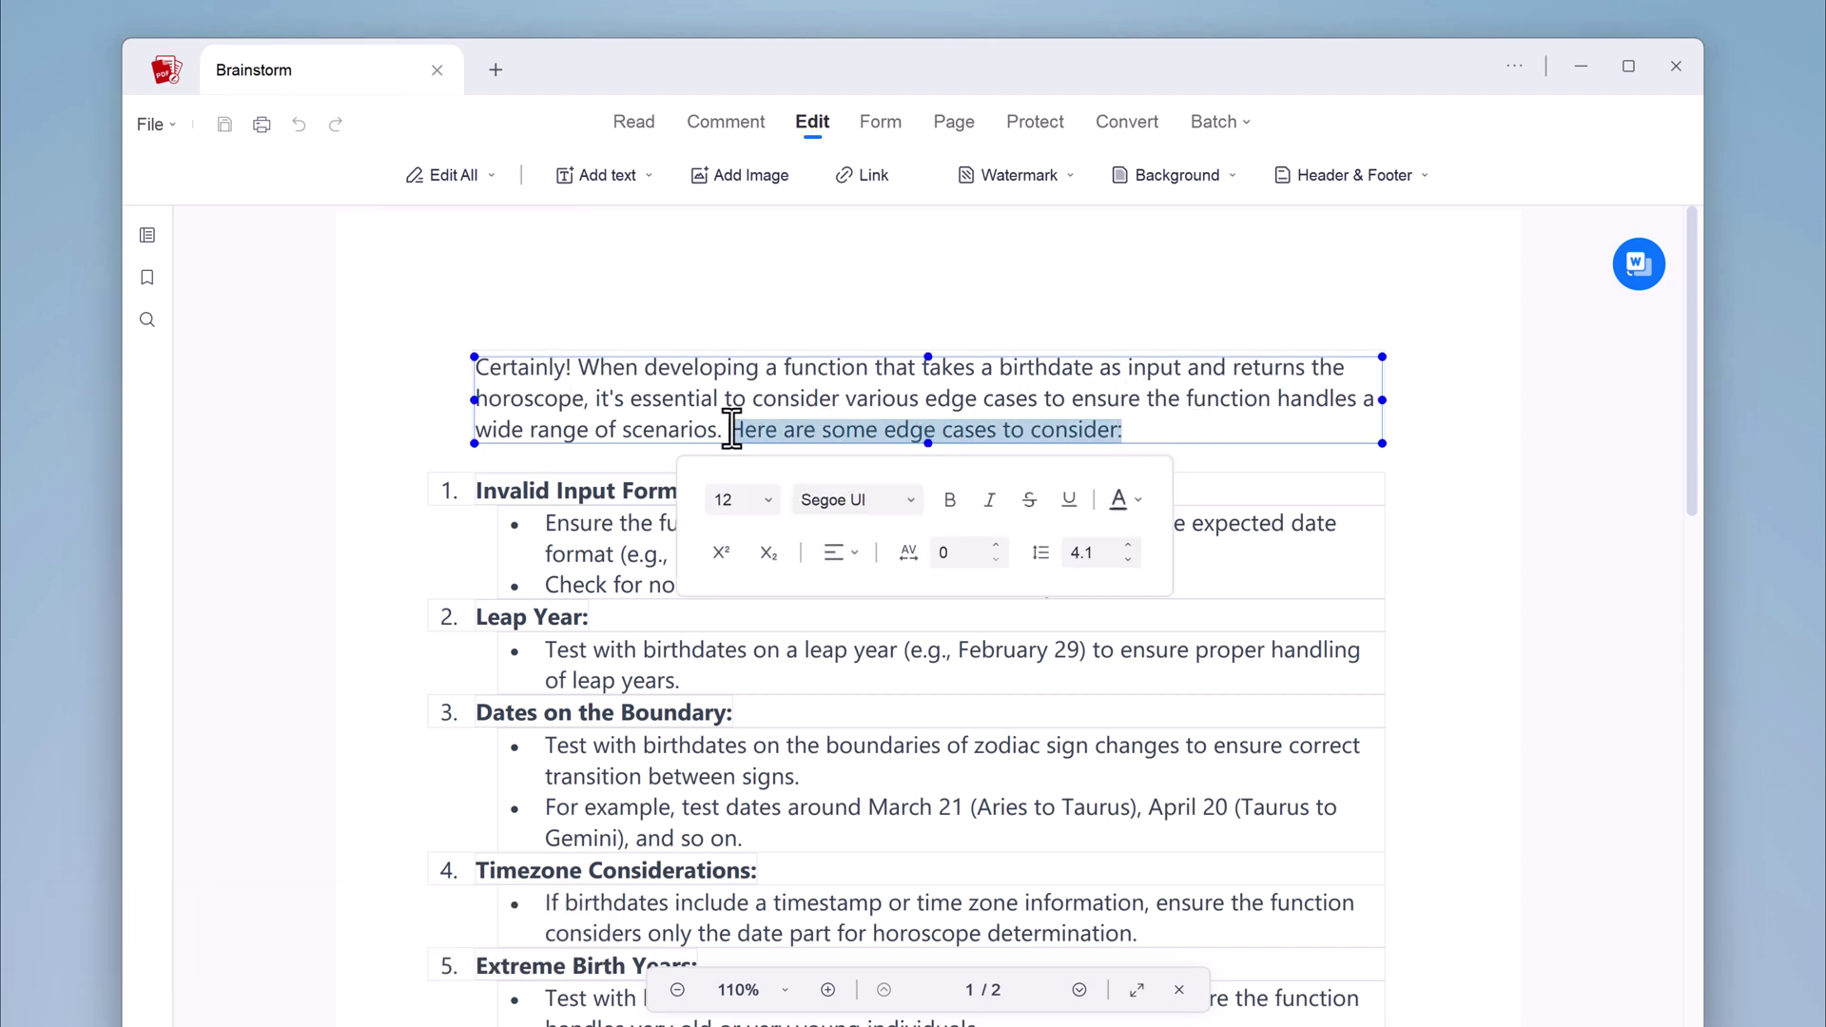
pyautogui.press('Delete')
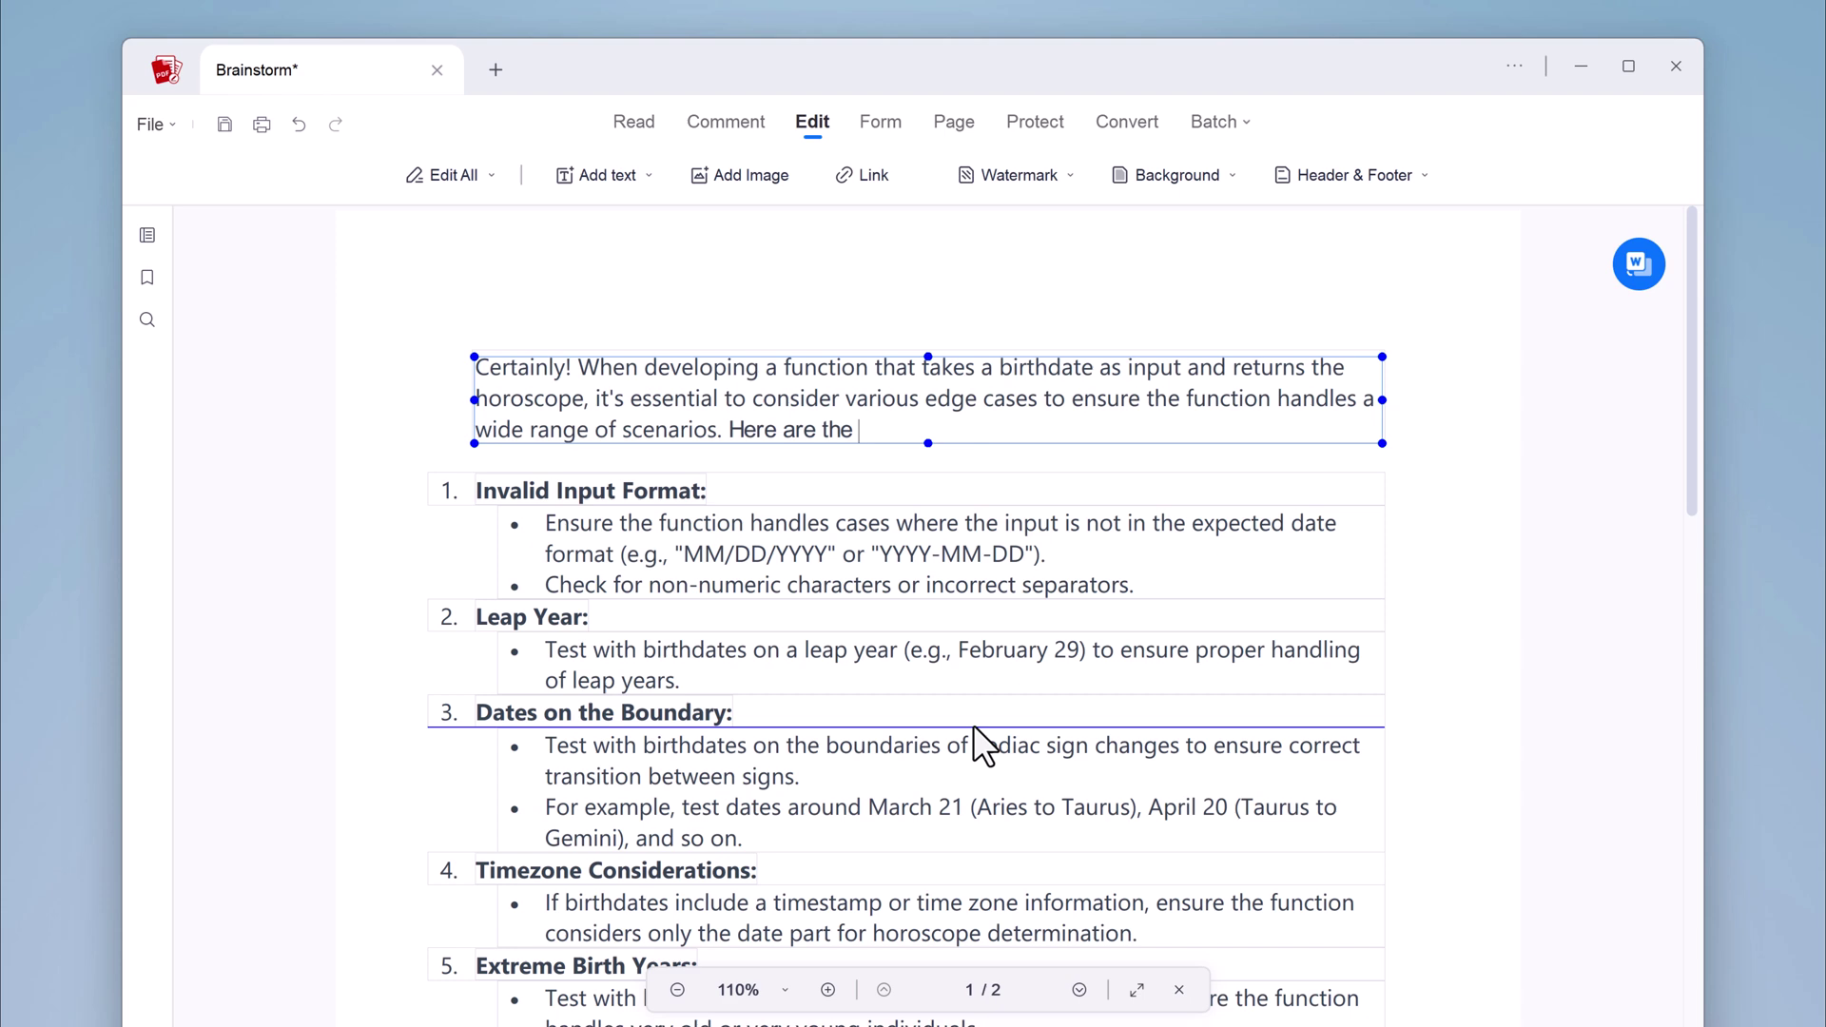
pyautogui.write('are the details.')
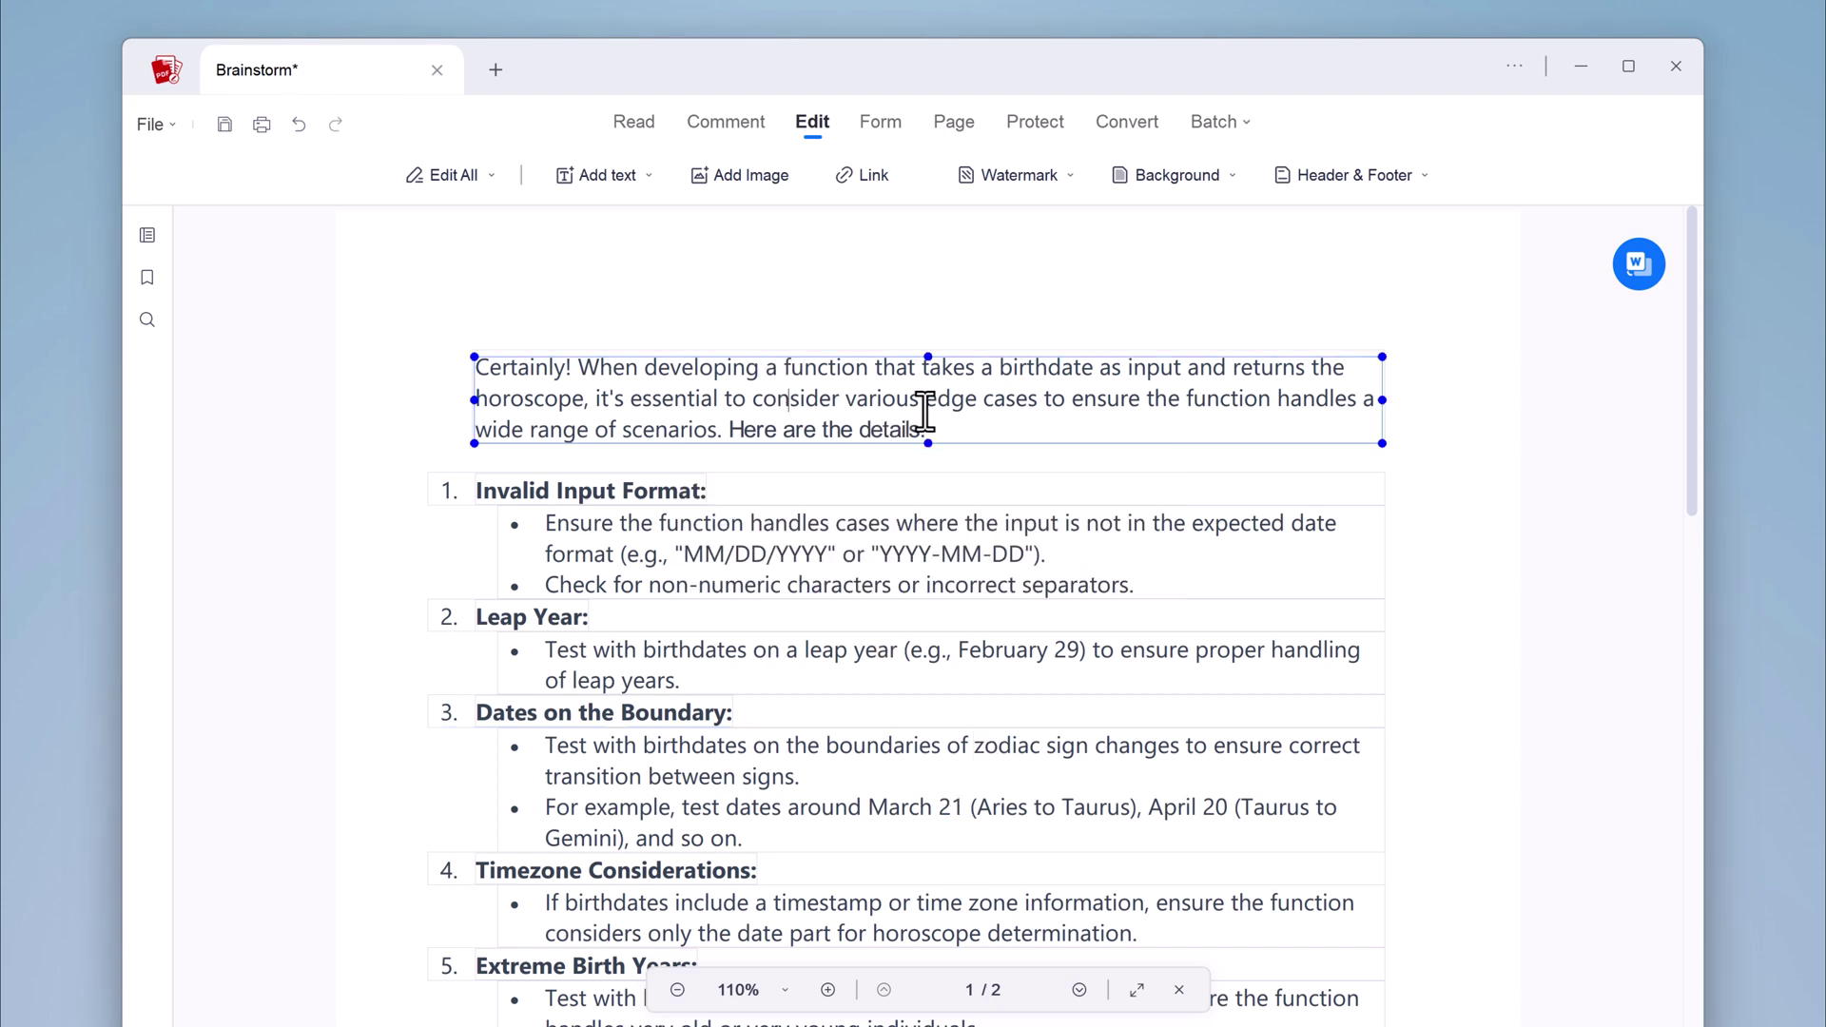
# Set the whole intro paragraph to 12 pt Arial Narrow
pyautogui.moveTo(927, 430); pyautogui.dragTo(449, 355)
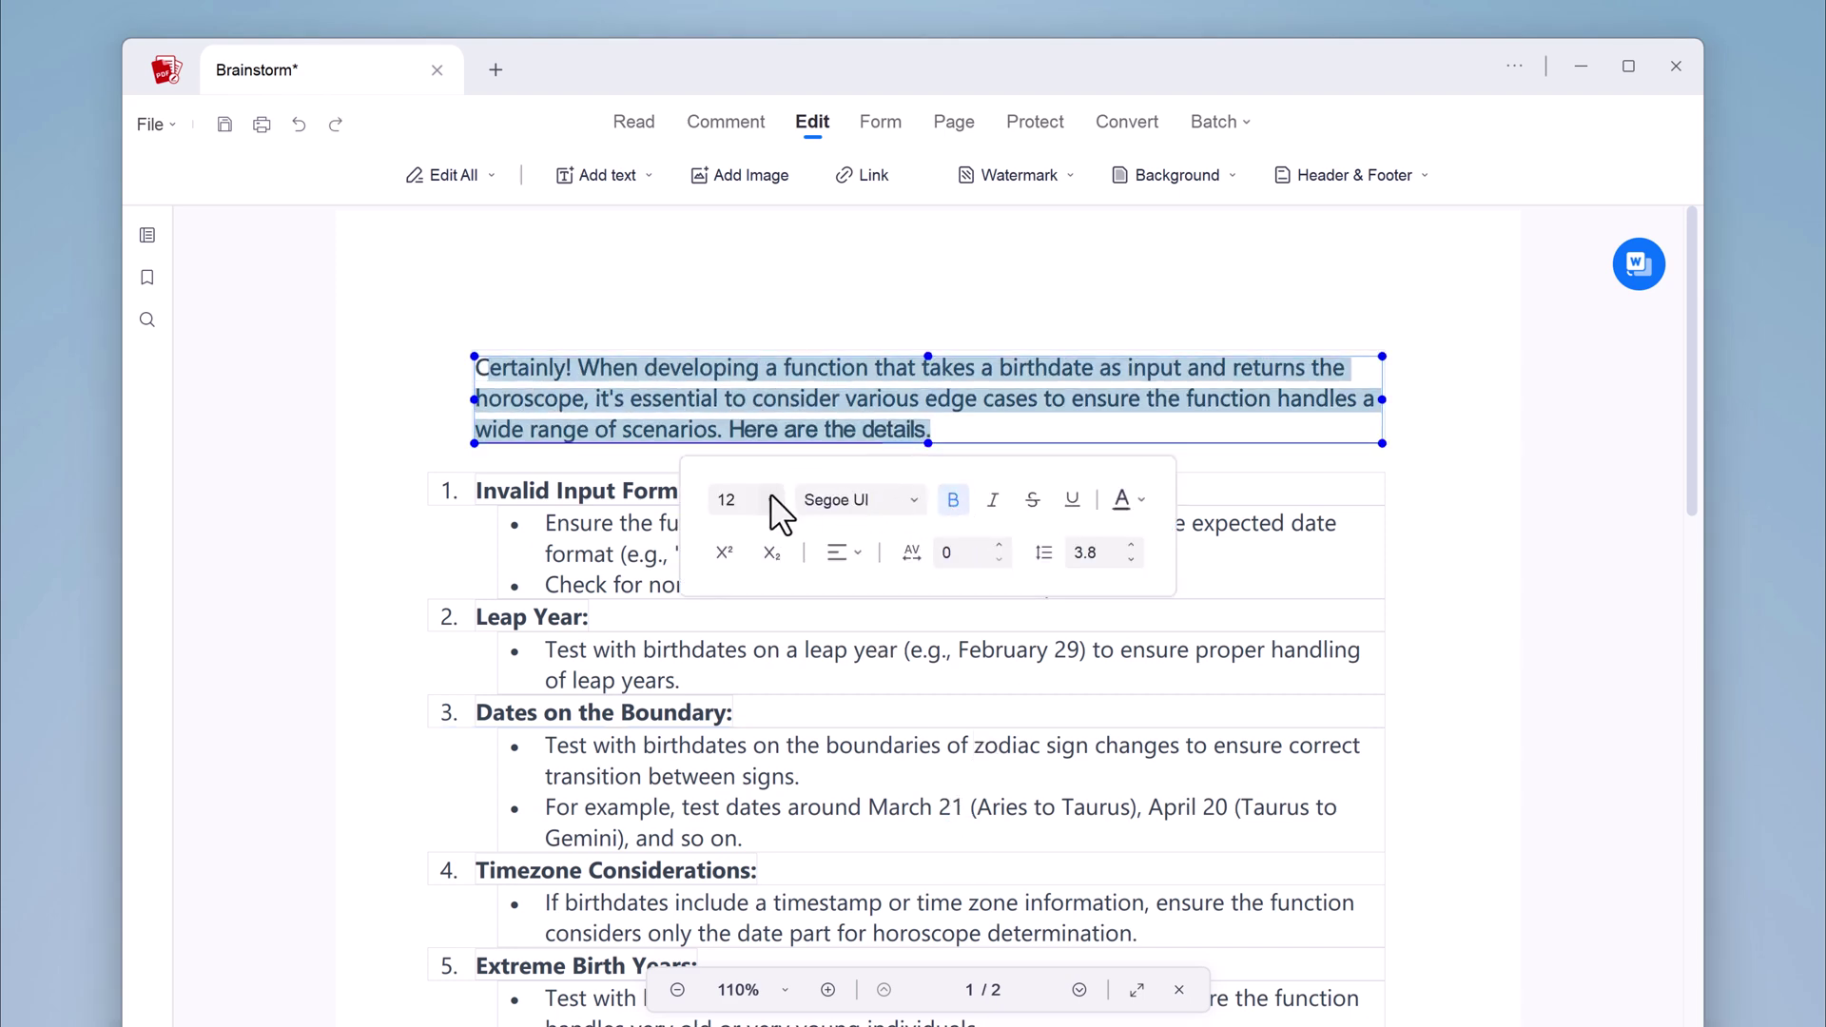
pyautogui.click(772, 500)
pyautogui.click(747, 610)
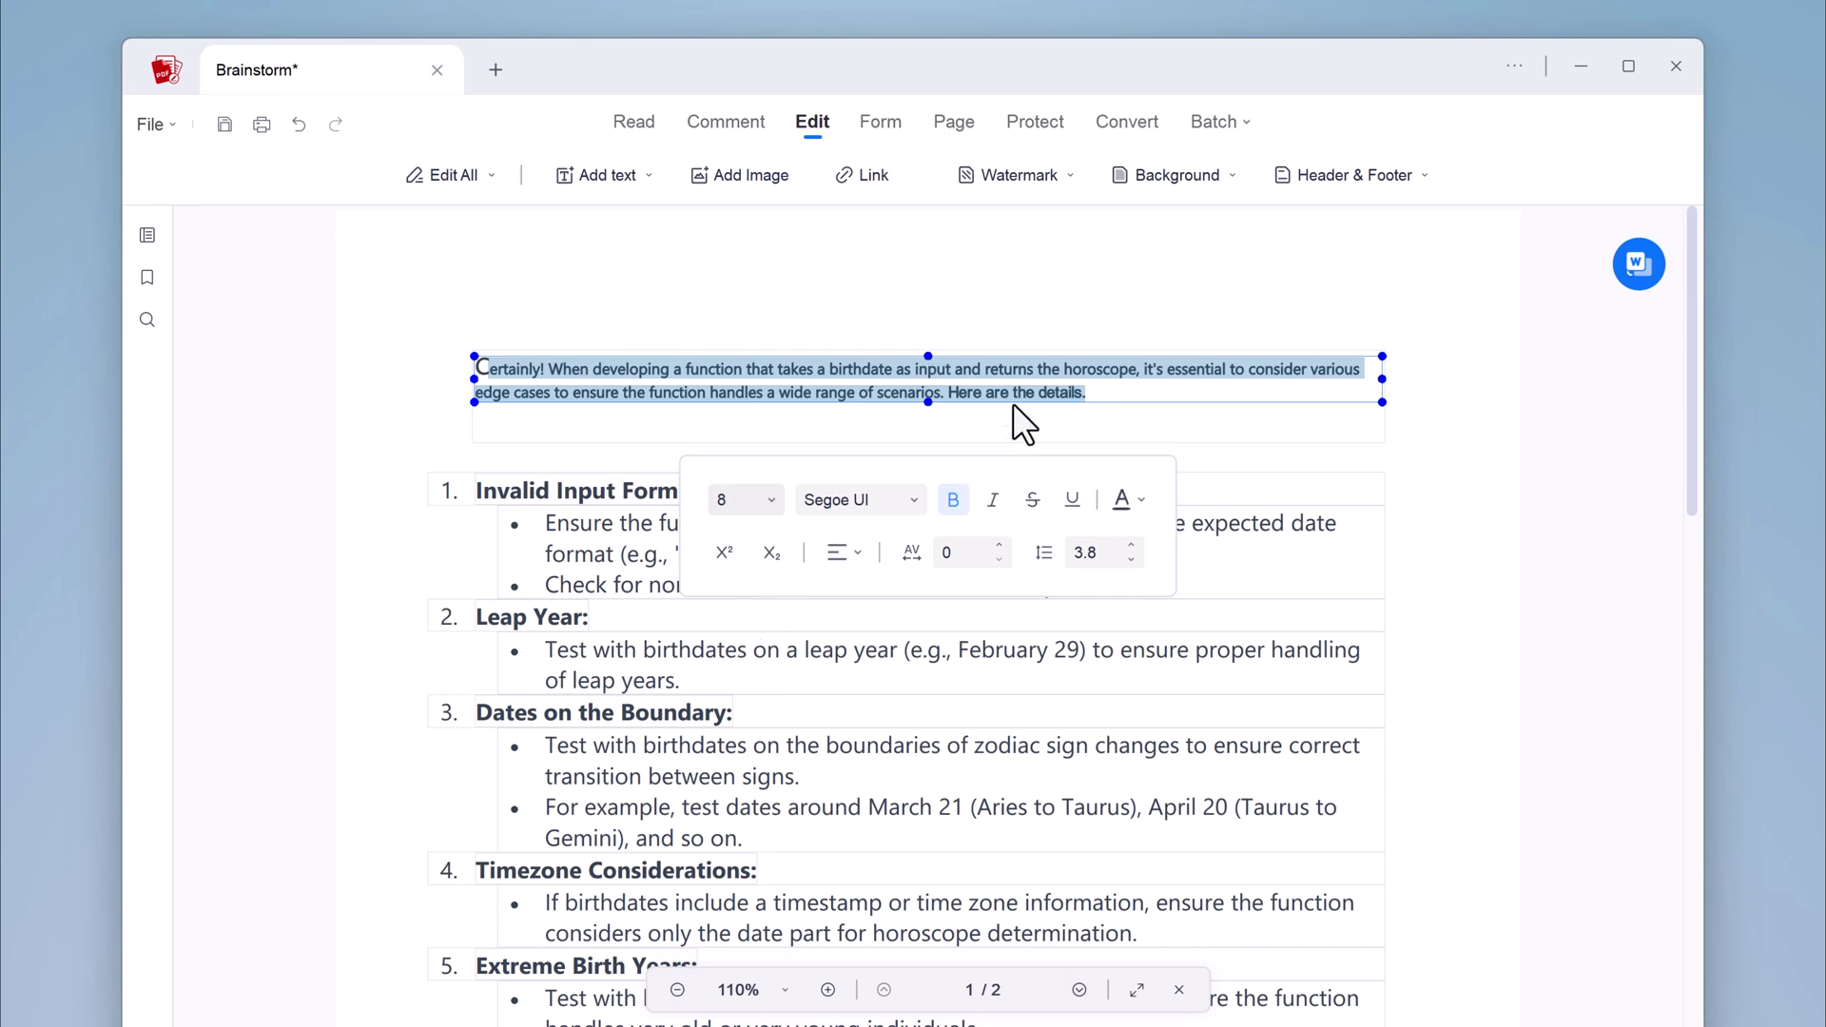
pyautogui.click(769, 501)
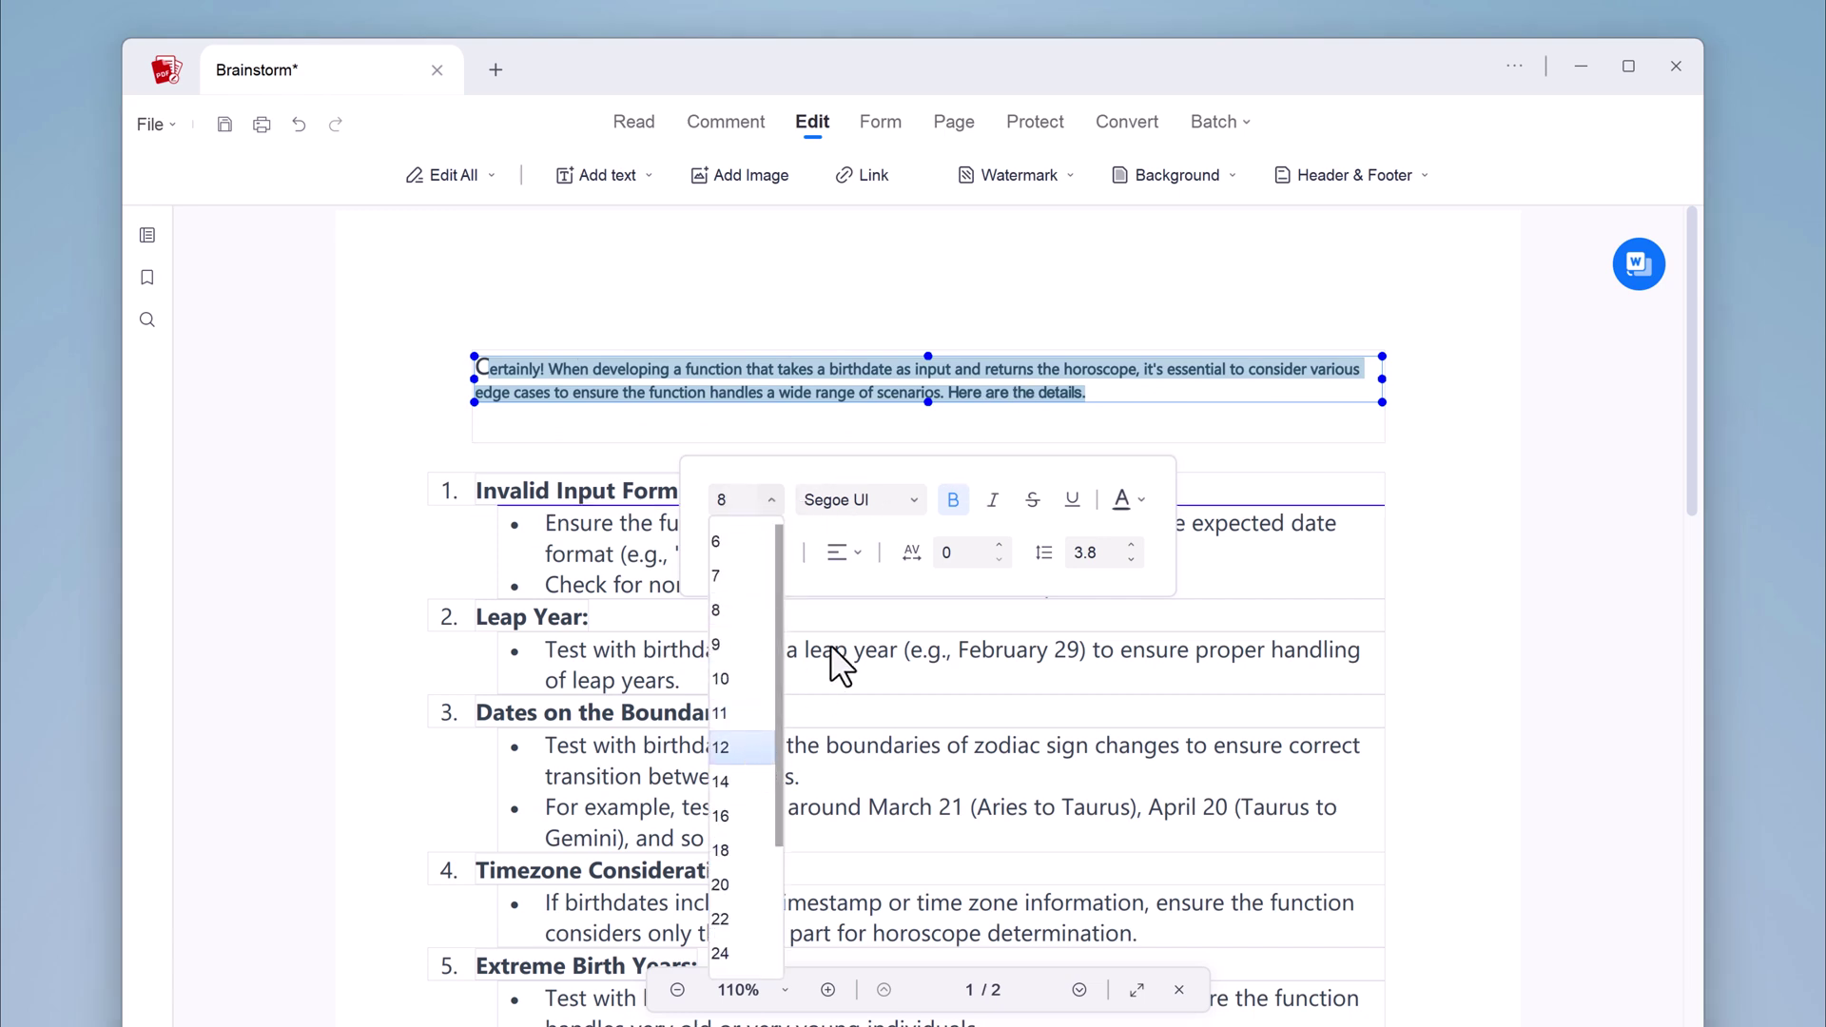
pyautogui.click(745, 747)
pyautogui.click(909, 501)
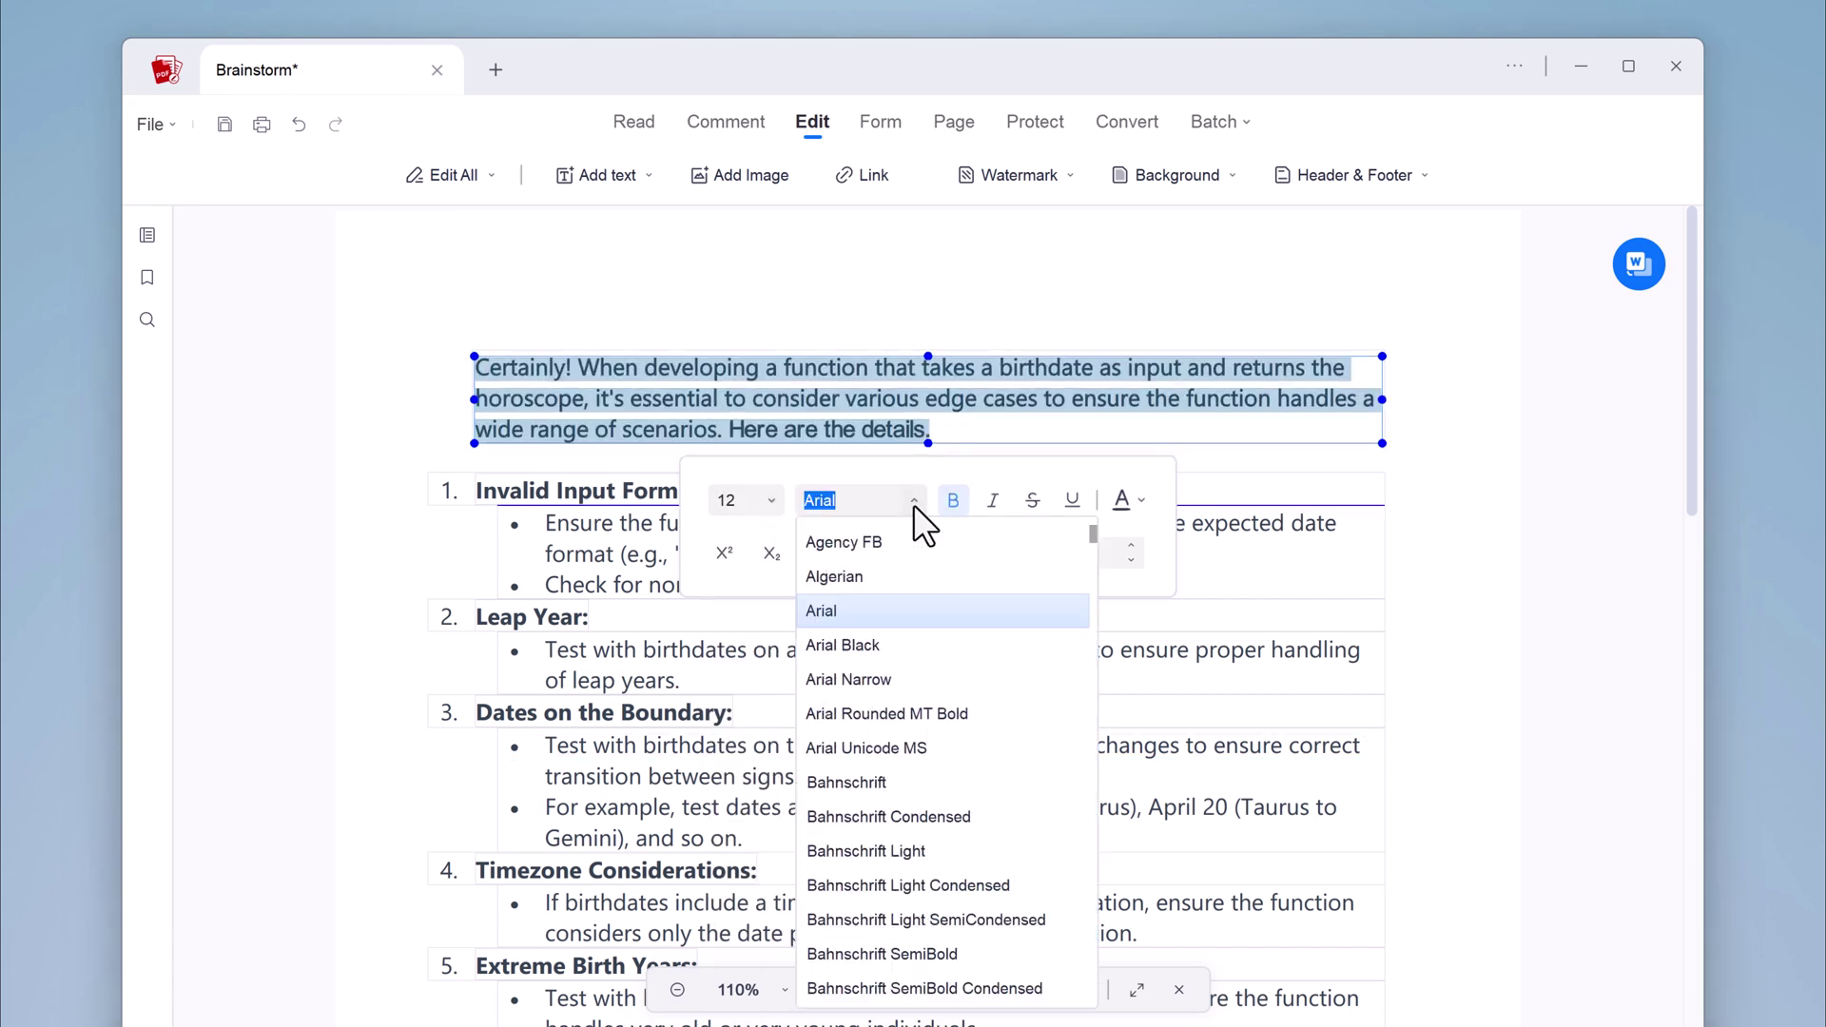
pyautogui.click(873, 678)
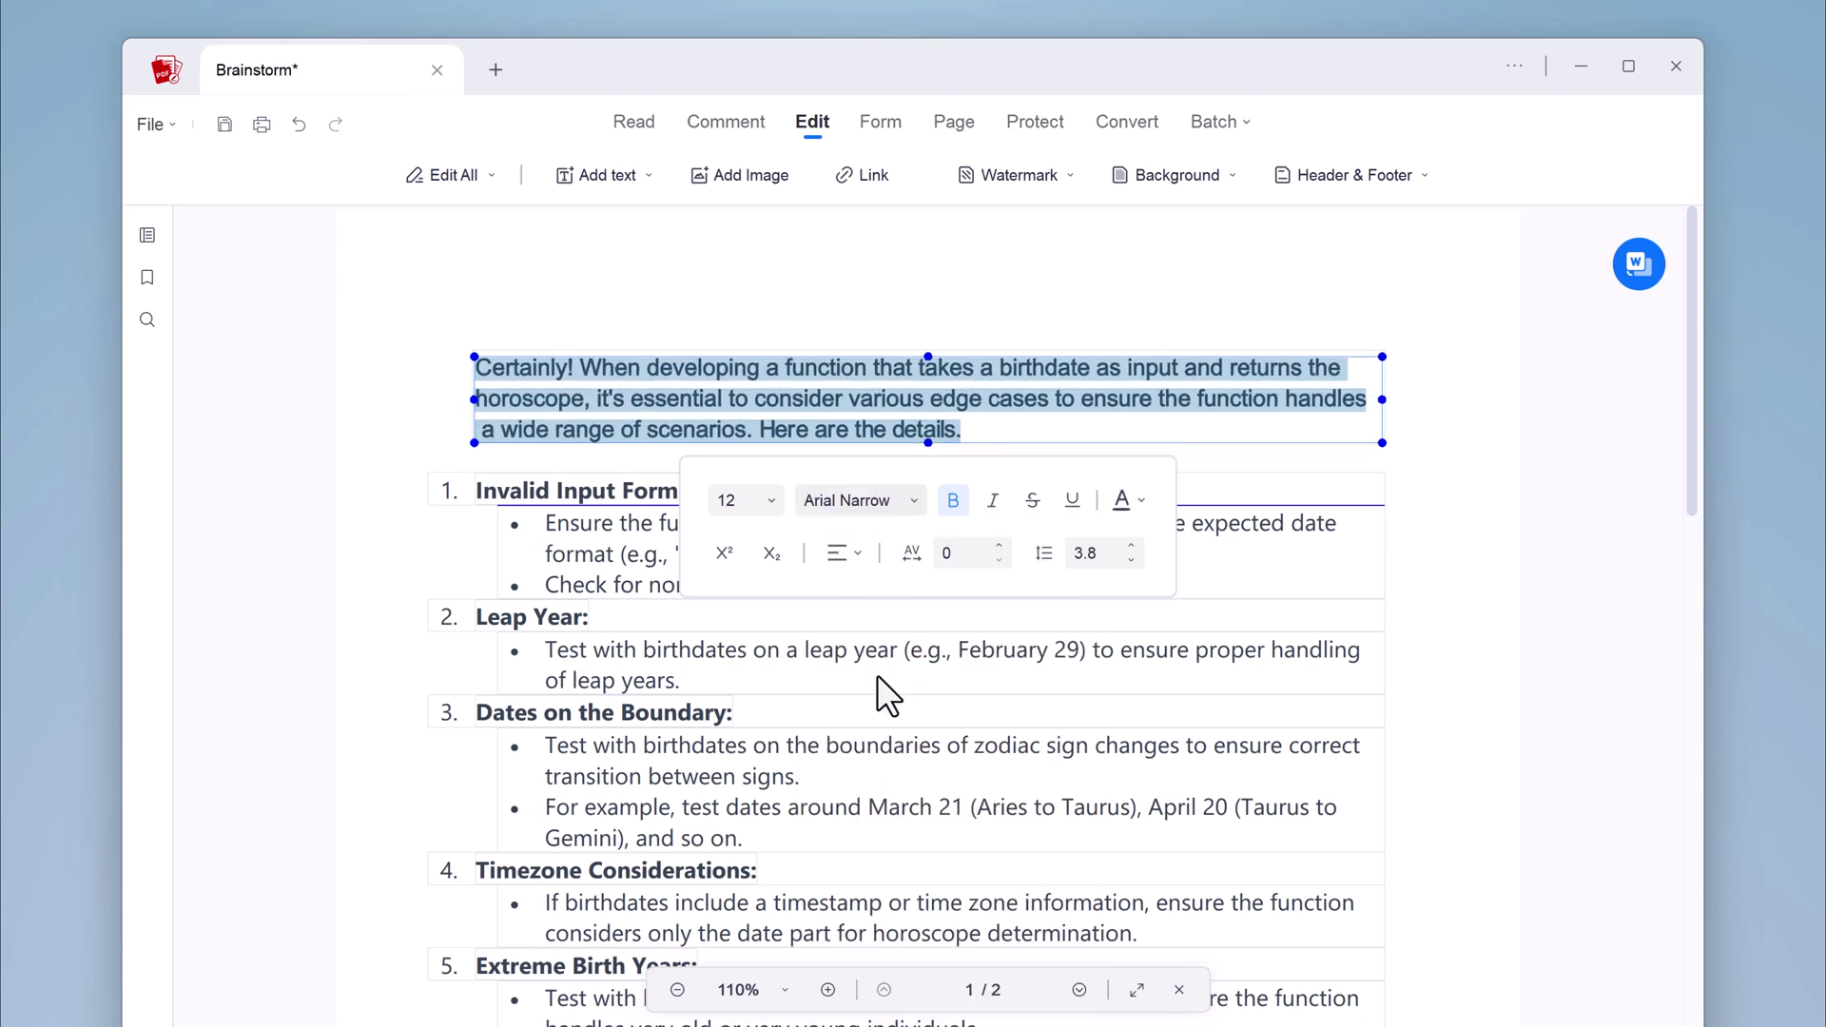
pyautogui.click(837, 307)
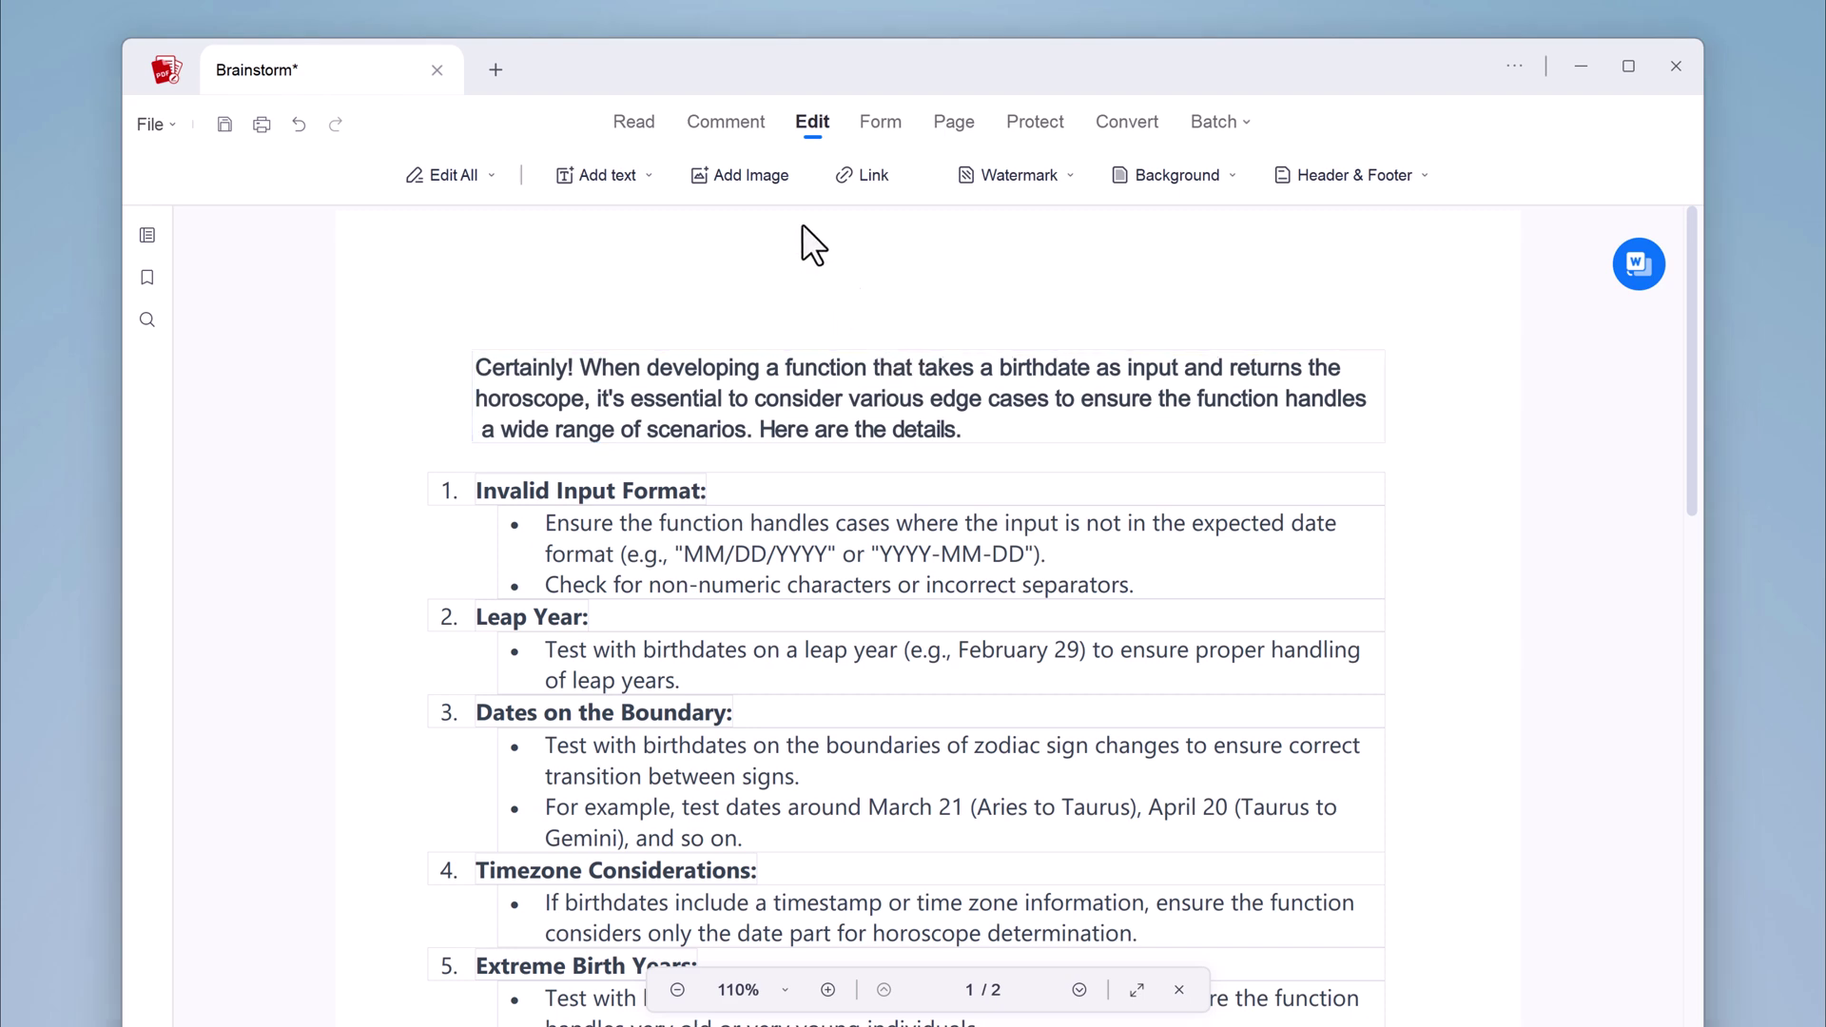
# Insert the numbered '1' image and shrink it beside the Invalid Input Format heading
pyautogui.click(637, 179)
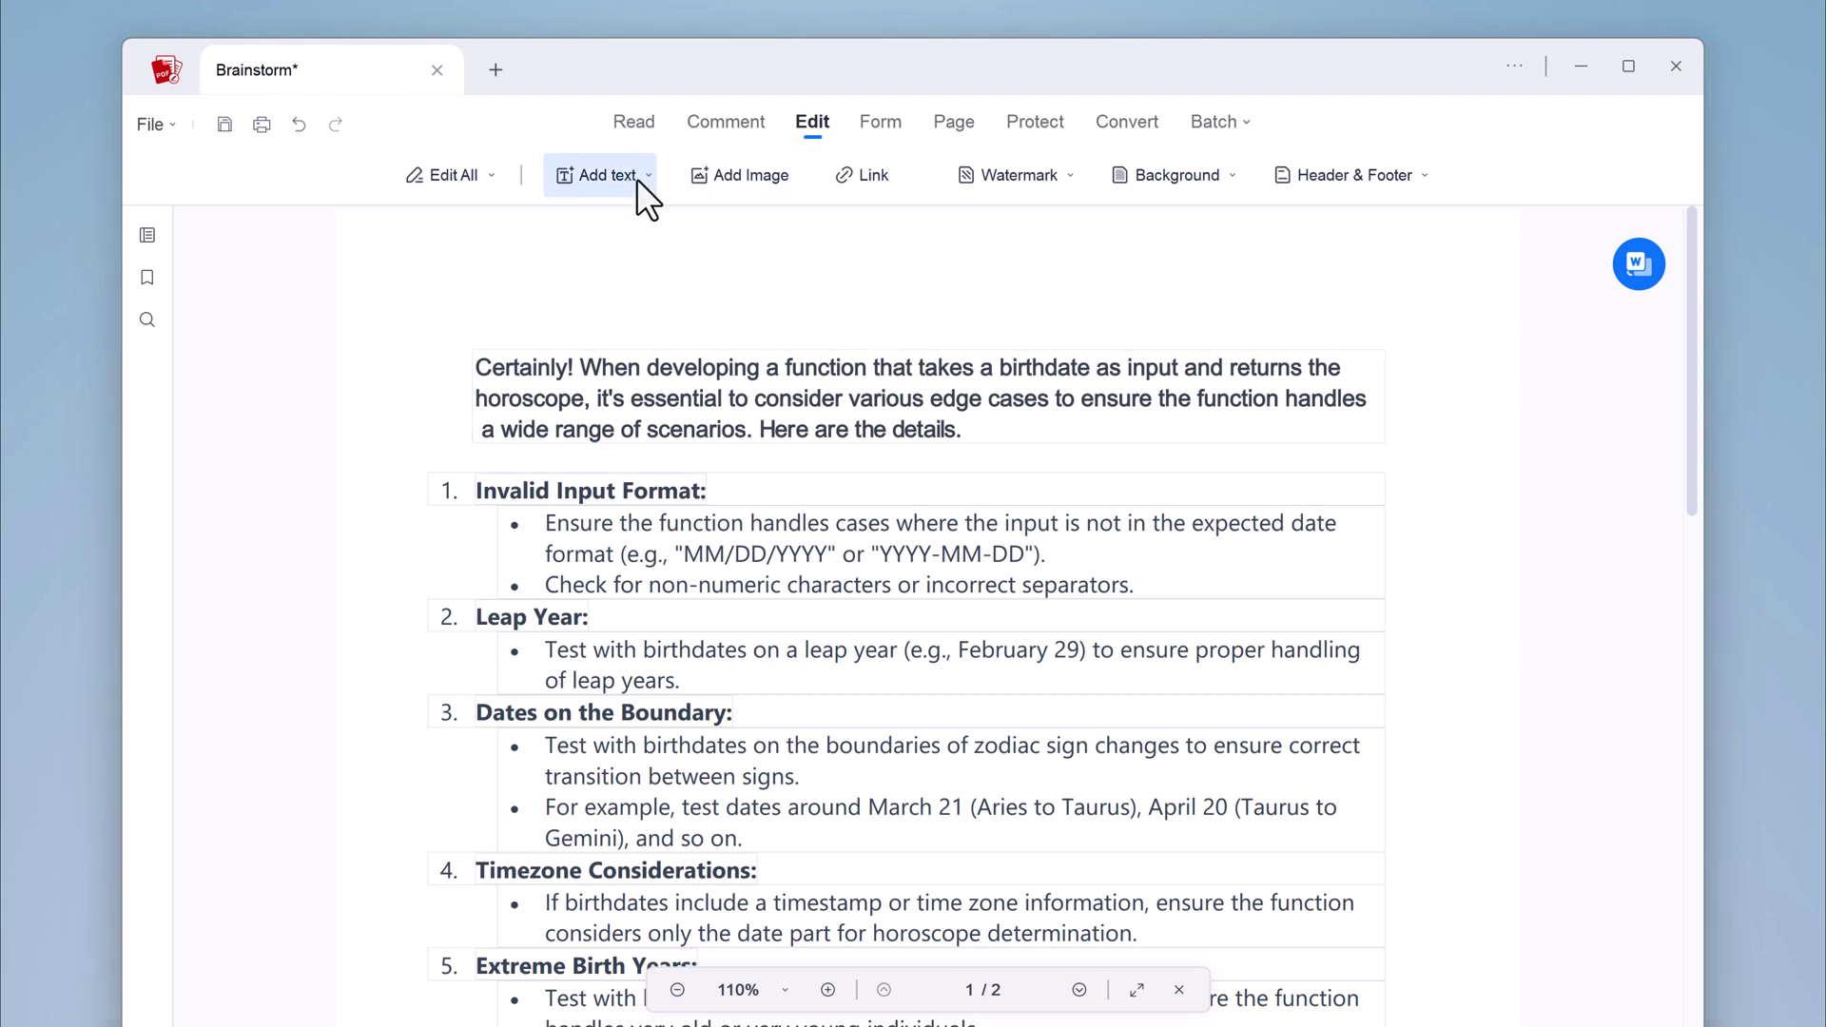
pyautogui.click(729, 177)
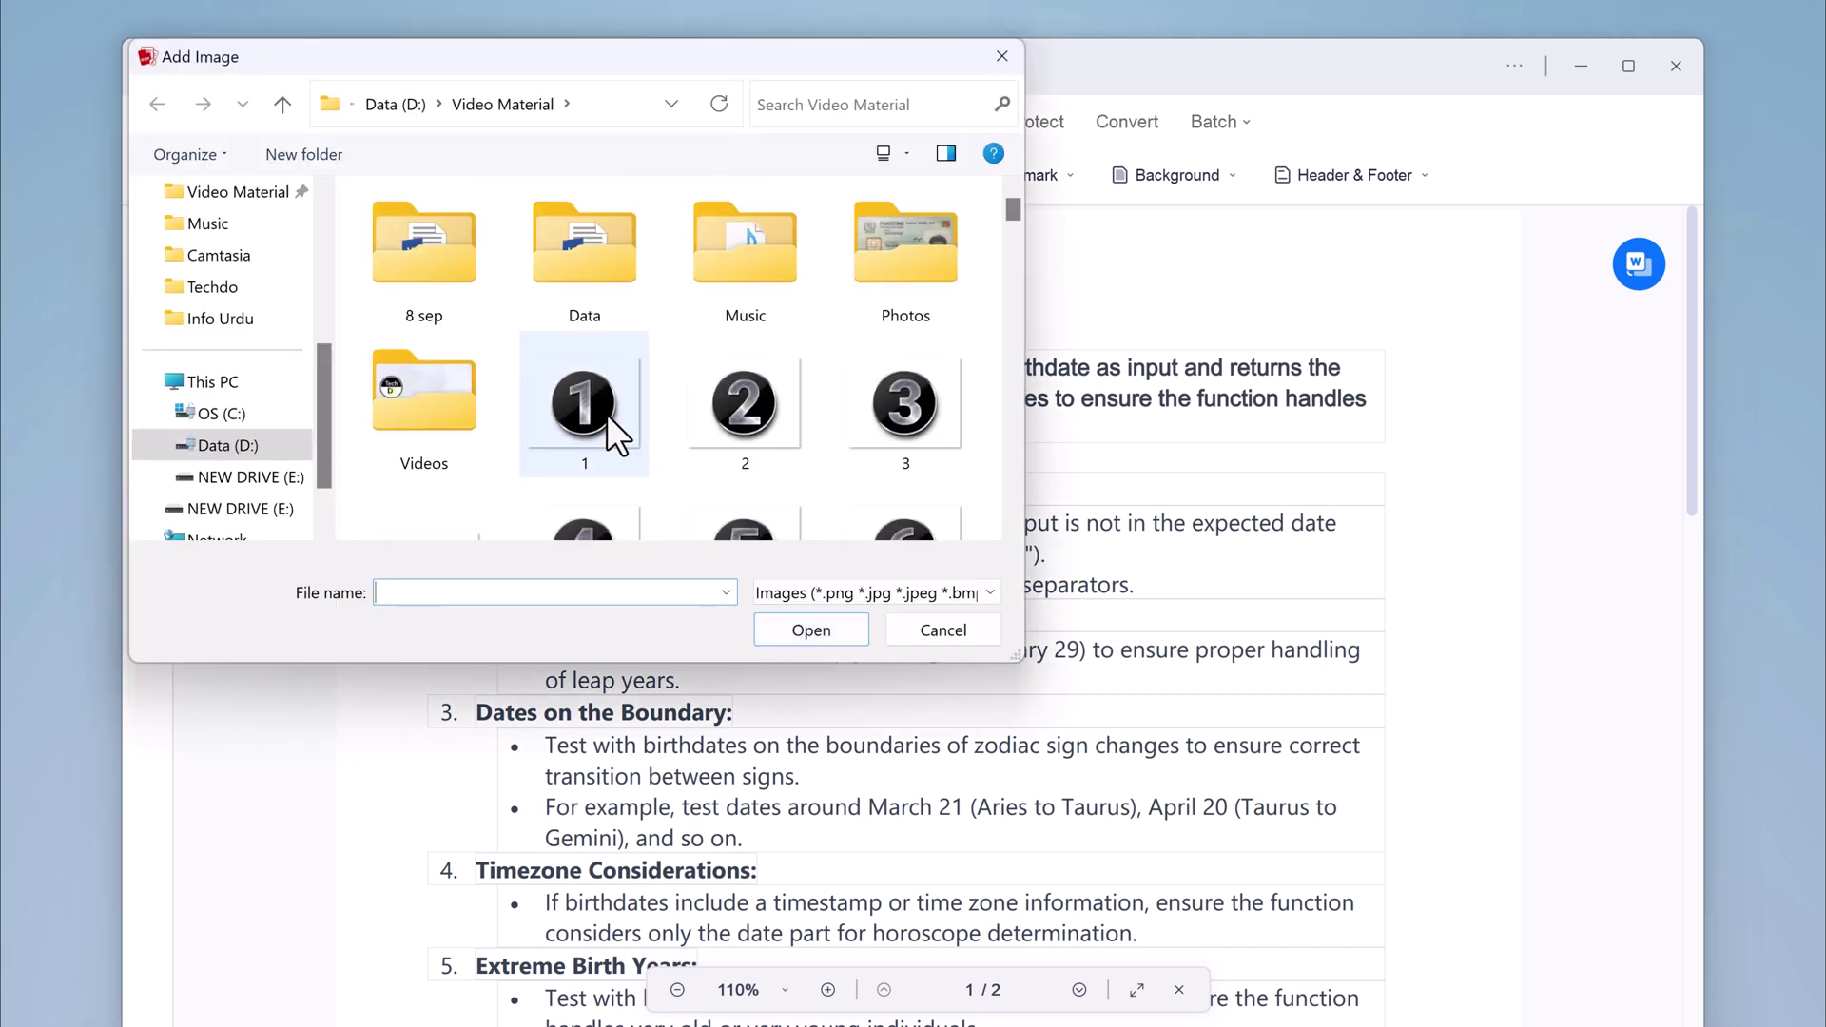
pyautogui.doubleClick(599, 409)
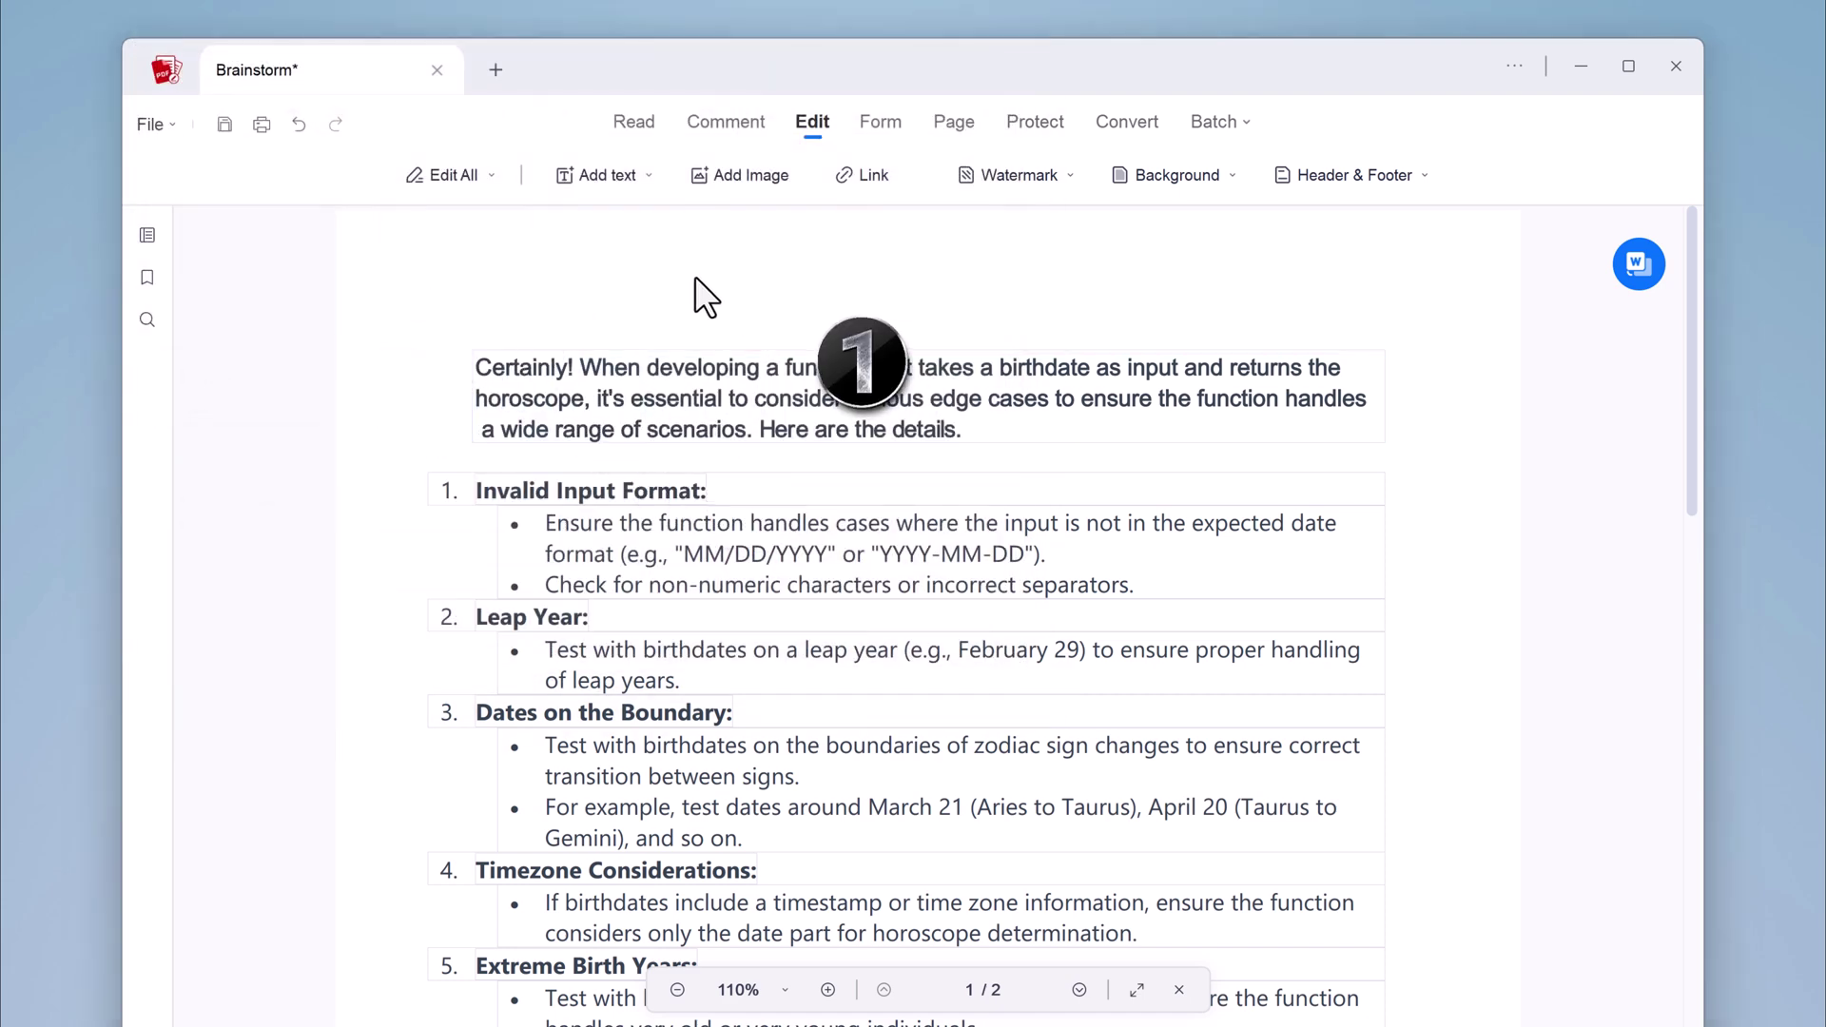
pyautogui.moveTo(350, 429)
pyautogui.mouseDown()
pyautogui.moveTo(745, 744)
pyautogui.moveTo(473, 489)
pyautogui.moveTo(444, 492)
pyautogui.mouseUp()
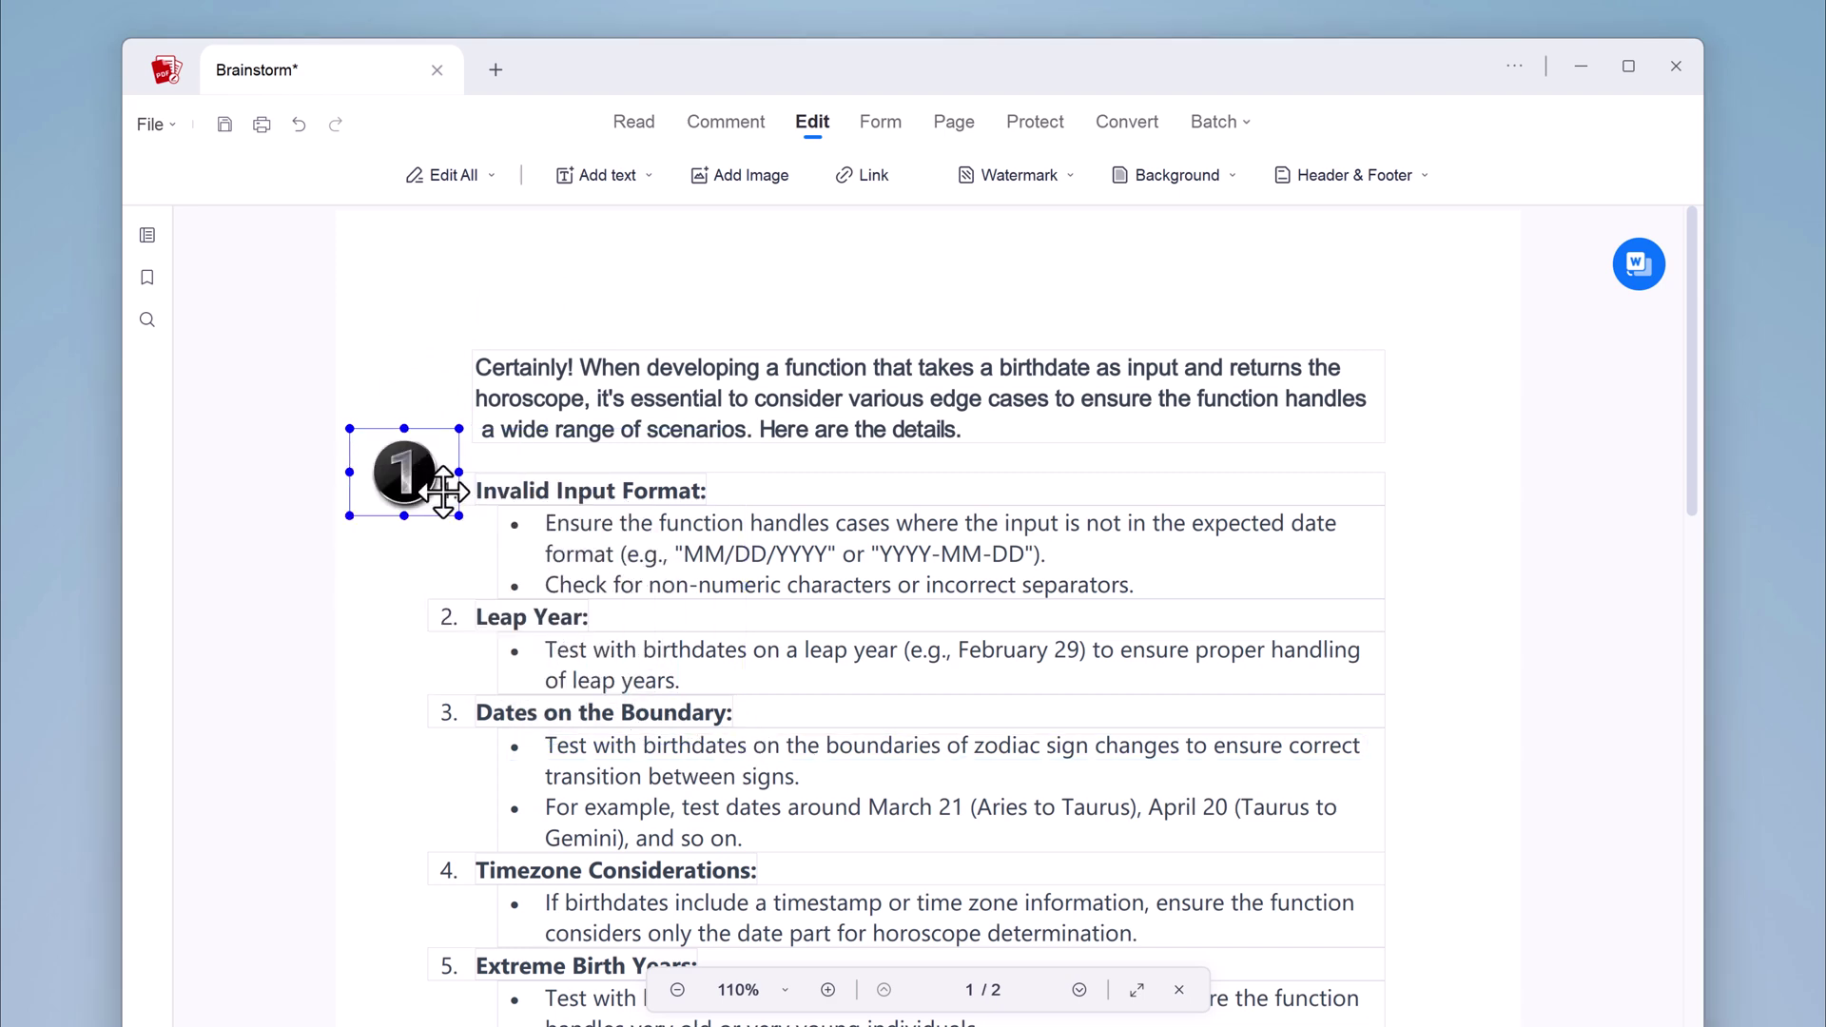
pyautogui.moveTo(460, 429); pyautogui.dragTo(446, 489)
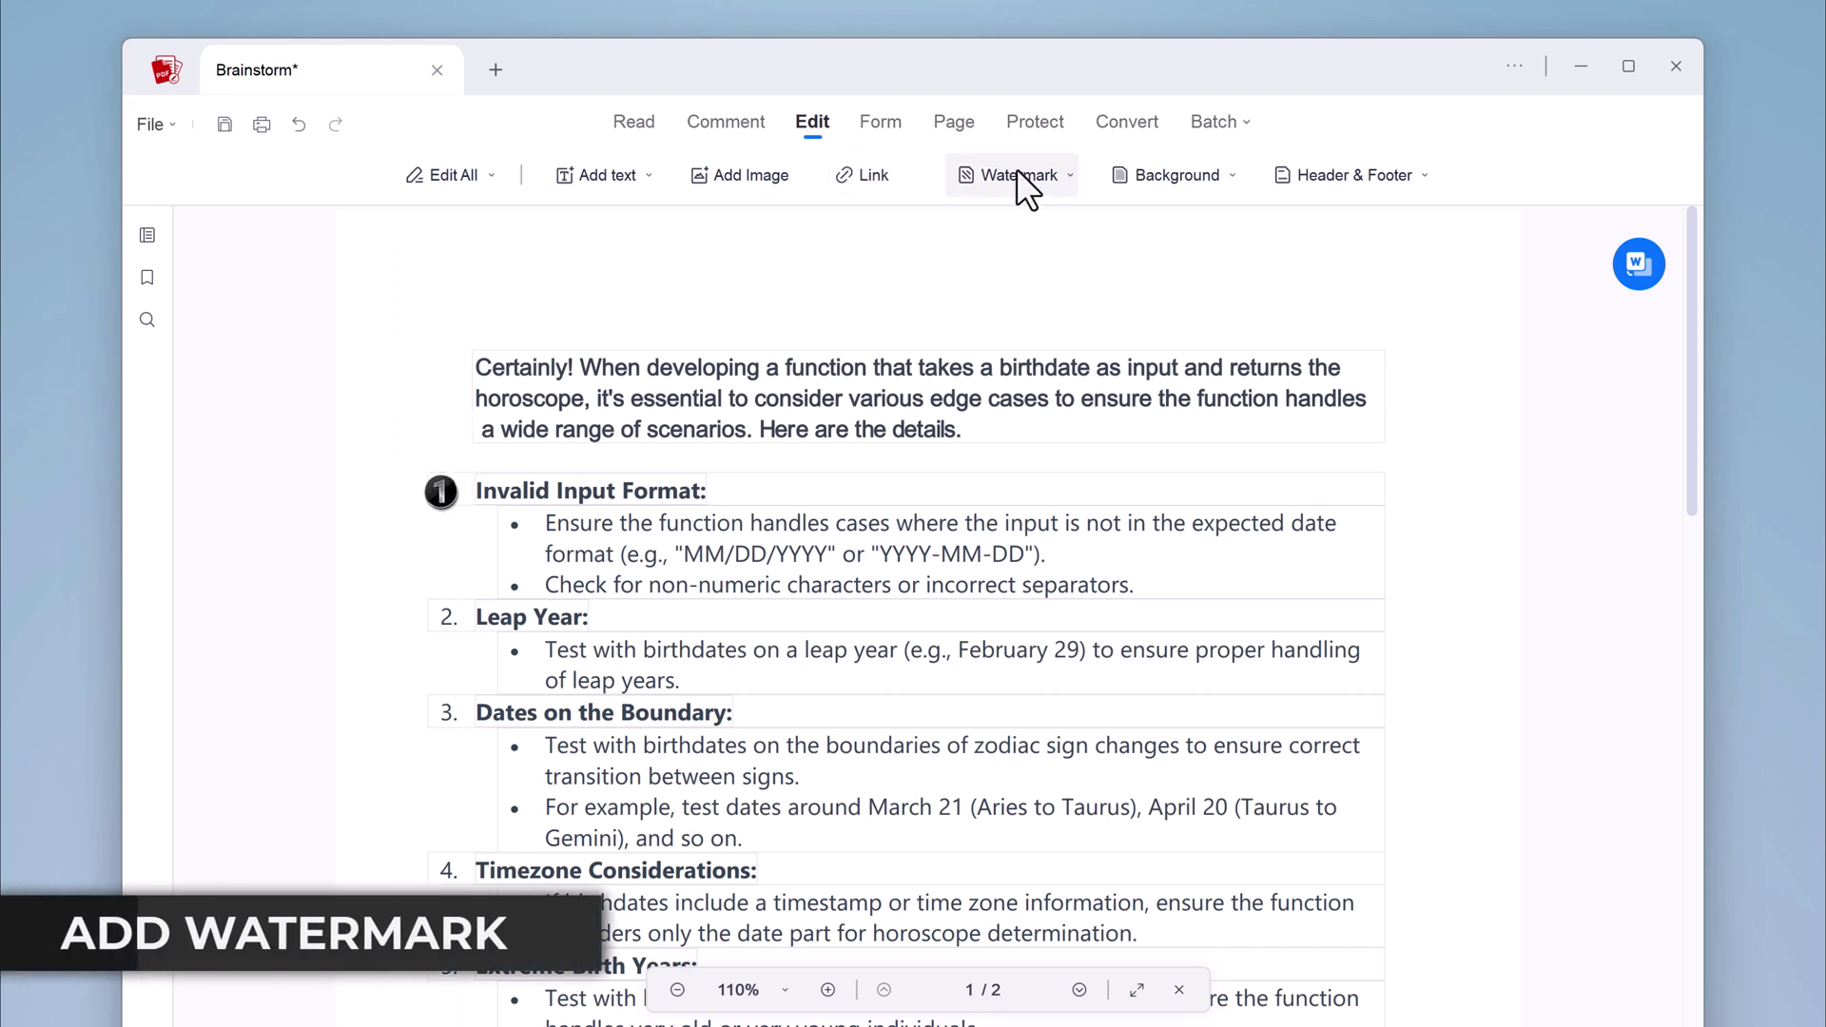
# Apply a black Arial Black 'Watermark' text watermark behind the page at 17% opacity, 77% scale
pyautogui.click(1069, 174)
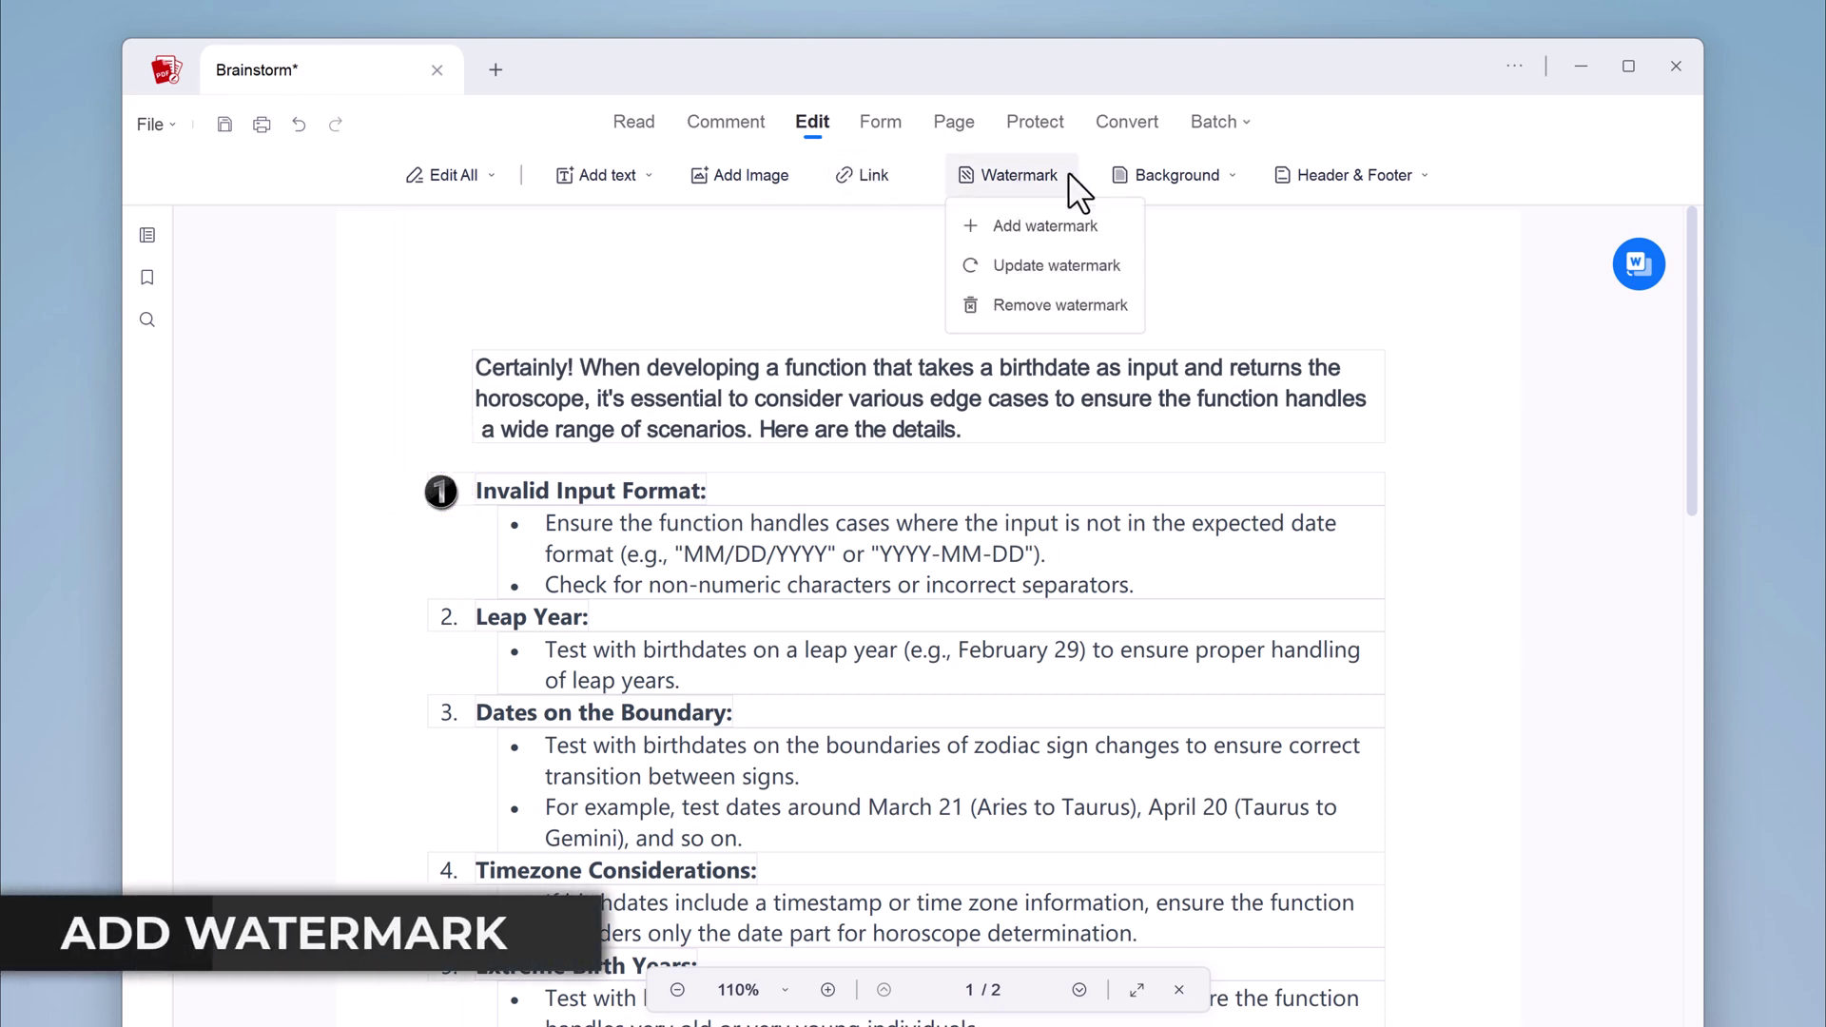
pyautogui.click(1064, 230)
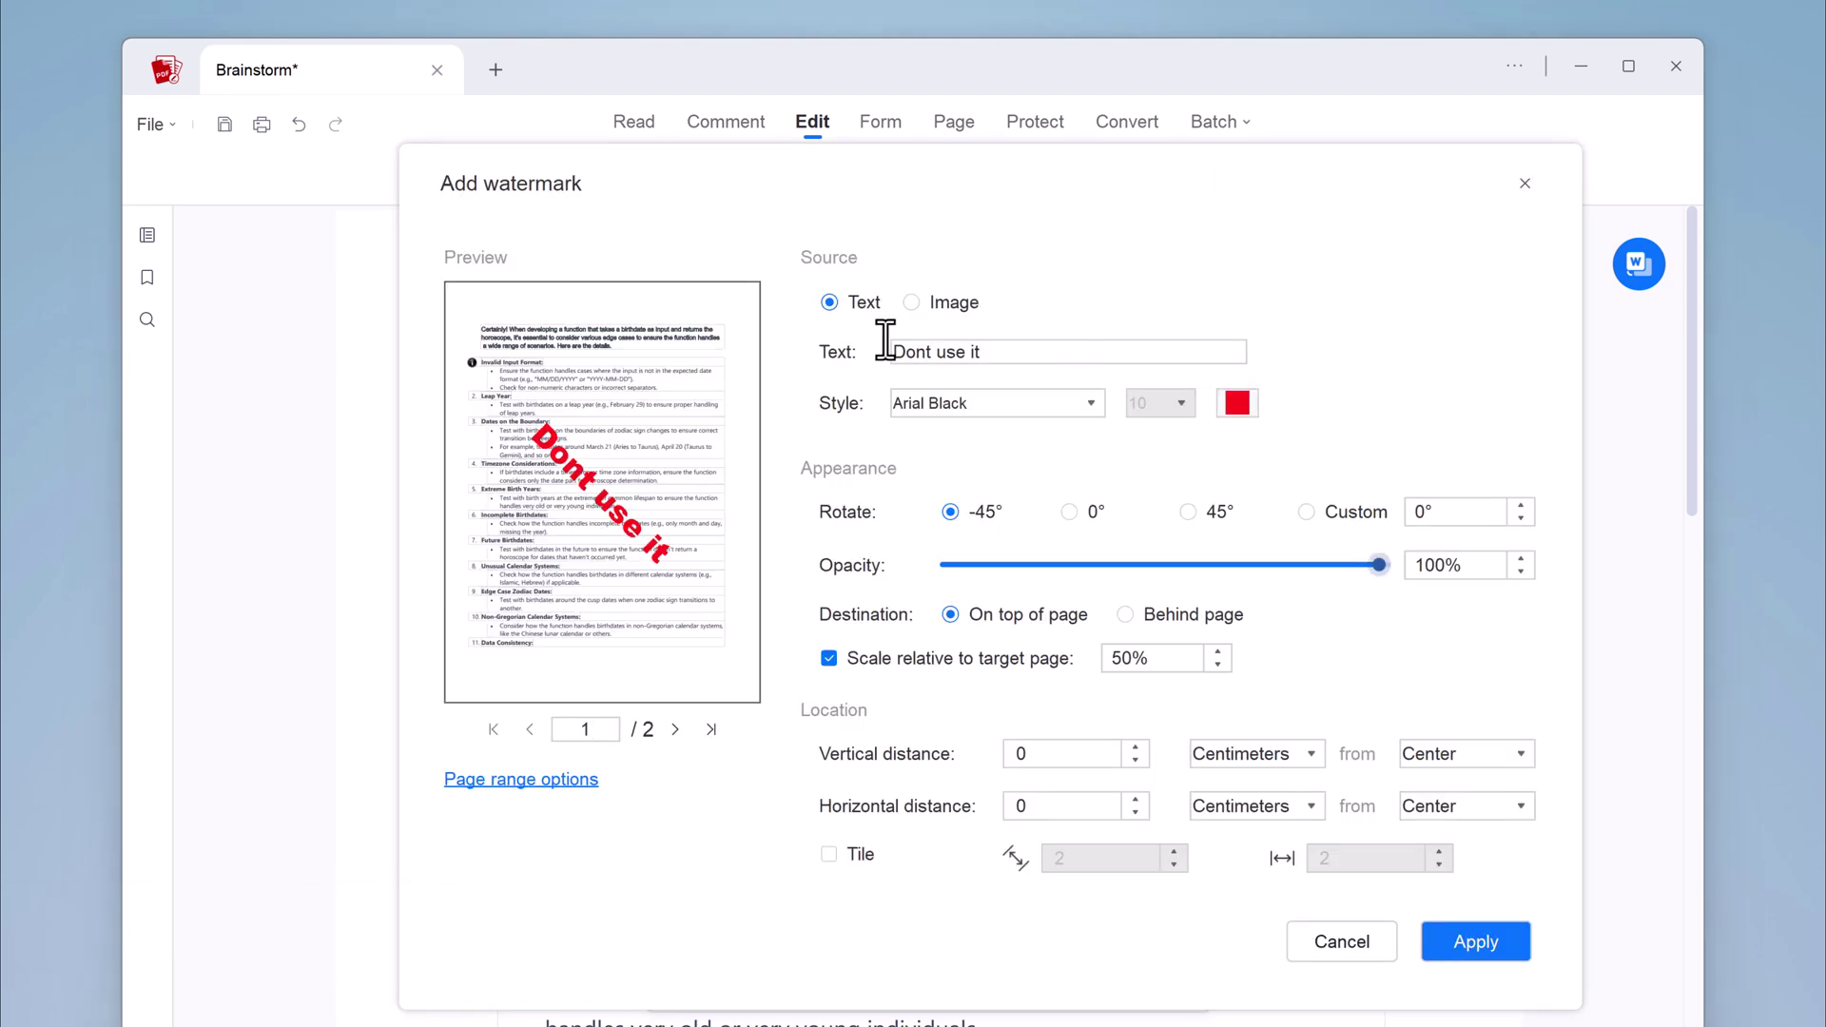
pyautogui.hotkey('ctrl', 'a')
pyautogui.write('Watermark')
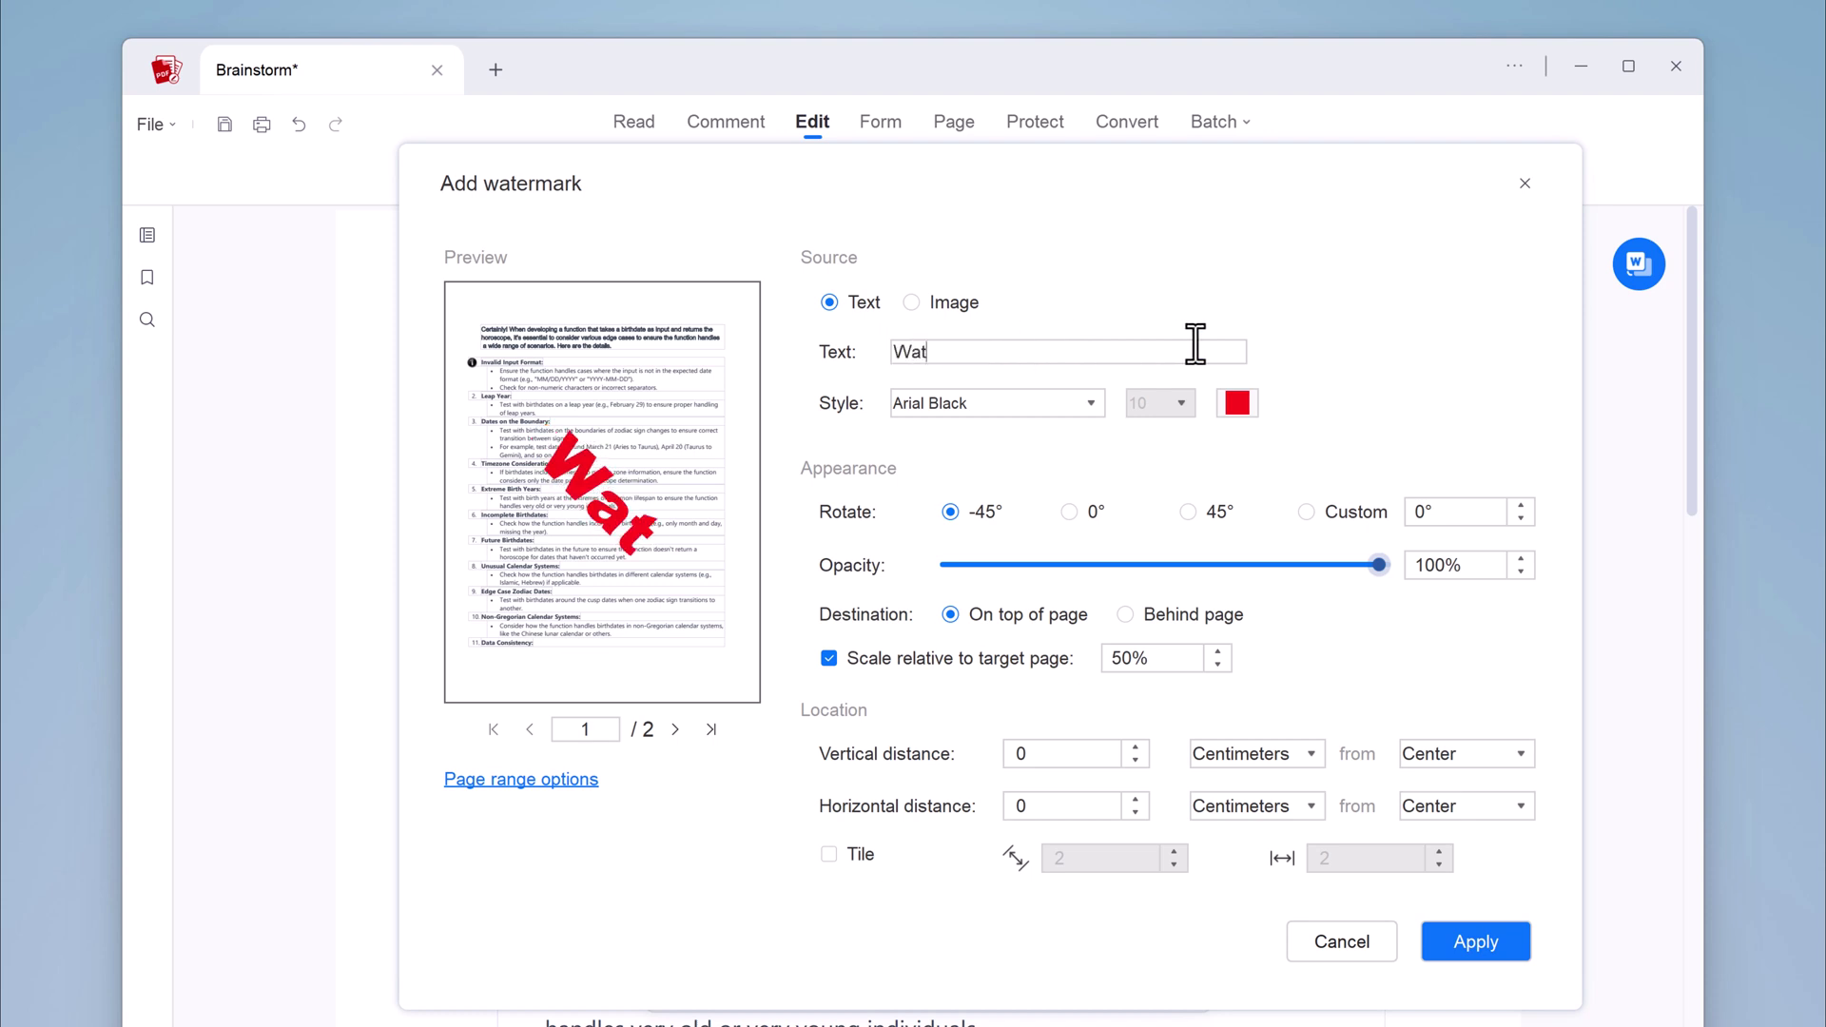
pyautogui.click(1237, 404)
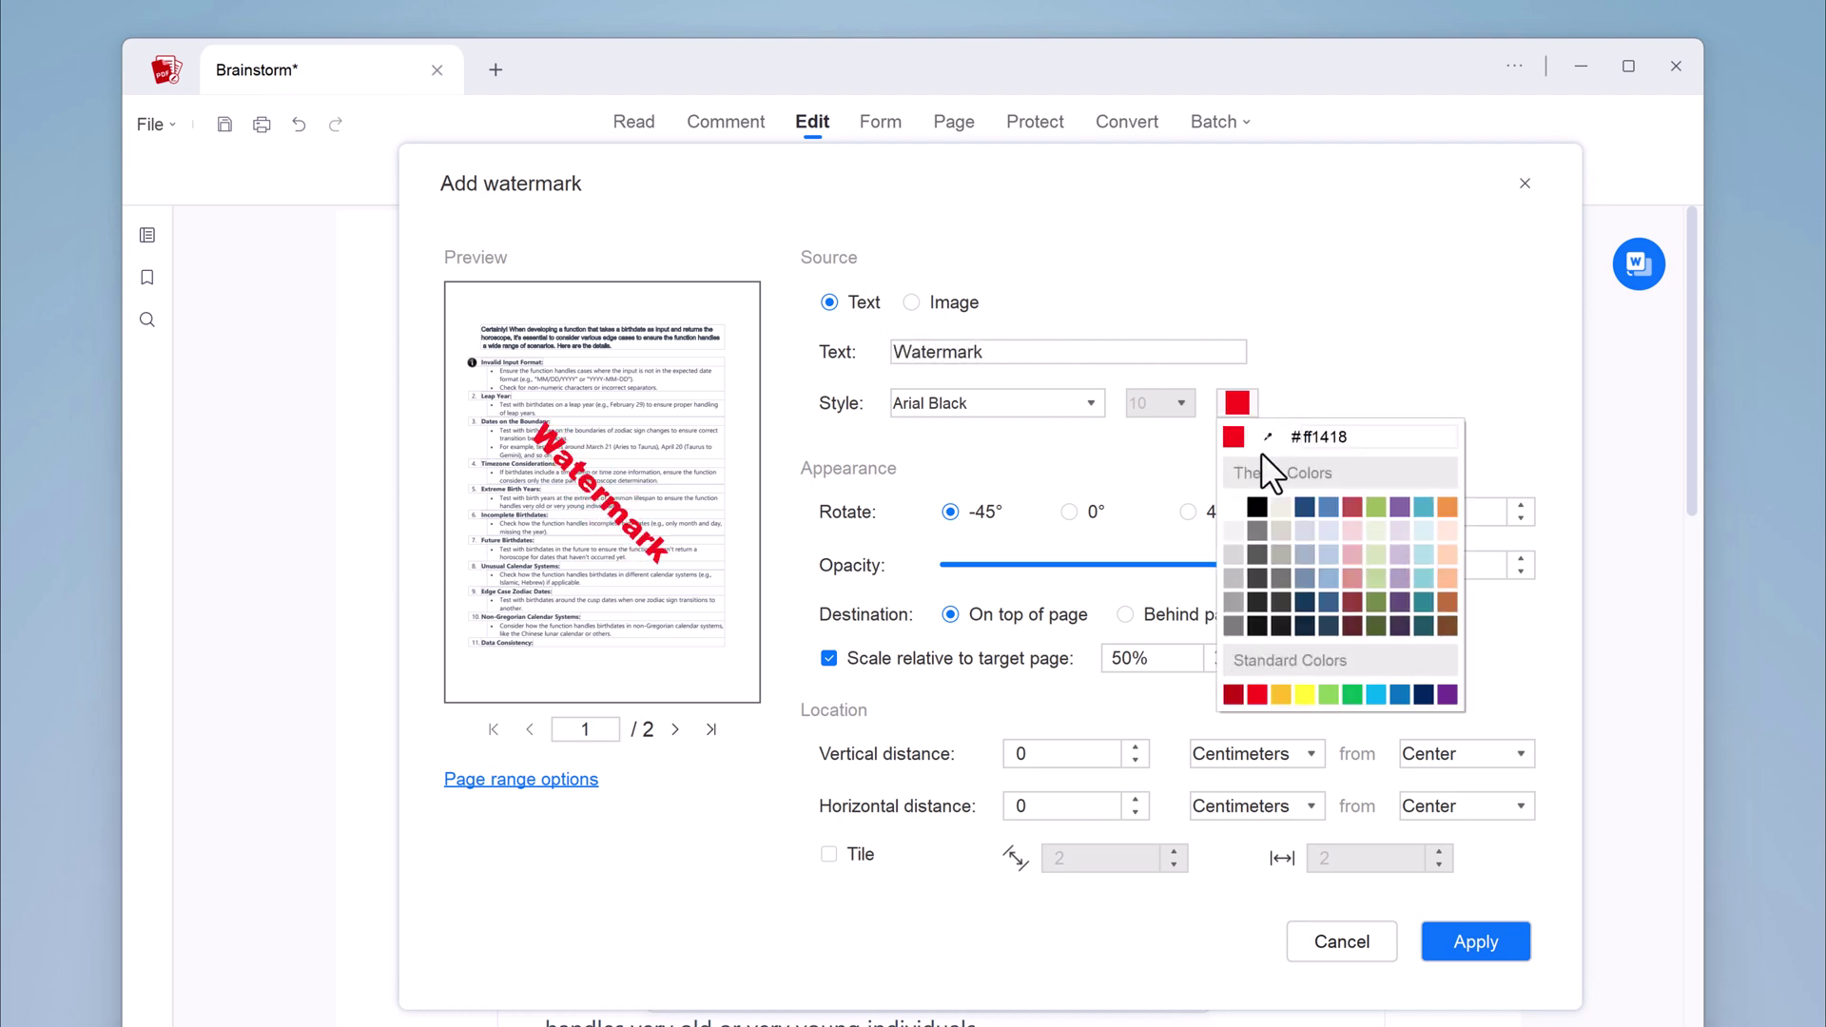
pyautogui.click(1255, 507)
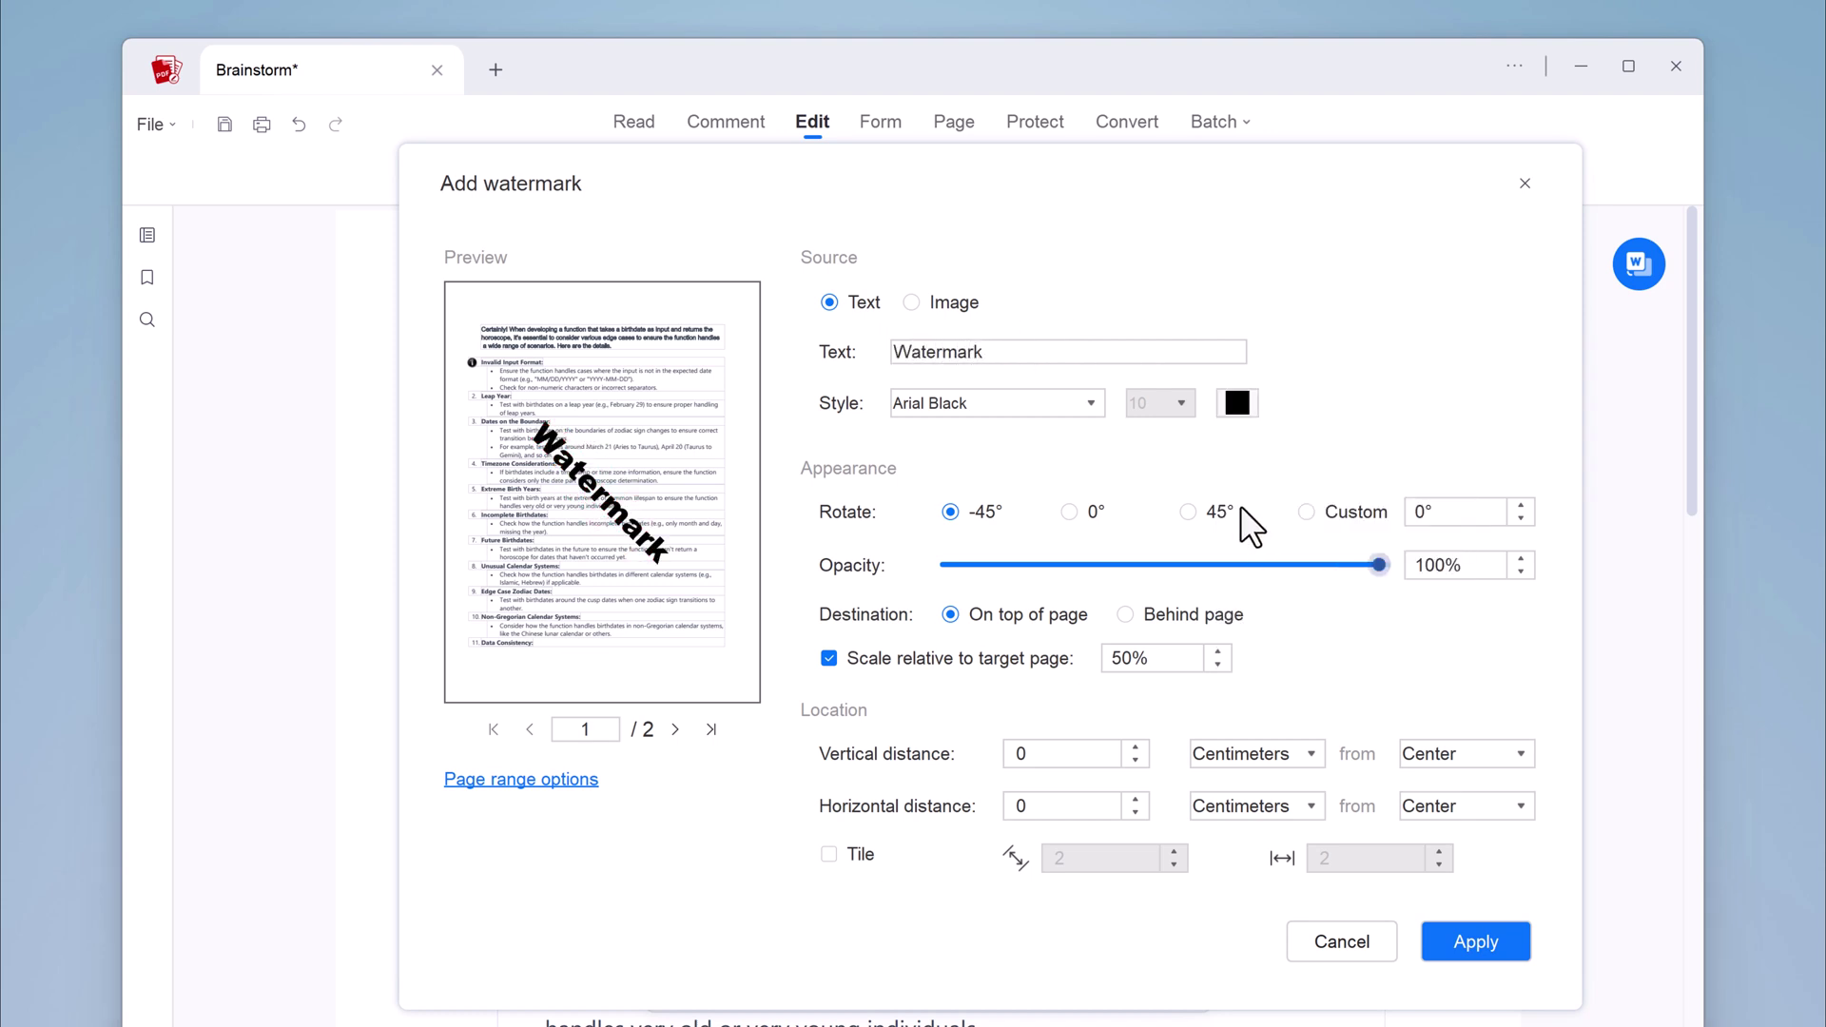
pyautogui.click(1076, 404)
pyautogui.click(1090, 562)
pyautogui.moveTo(985, 544); pyautogui.dragTo(1027, 552)
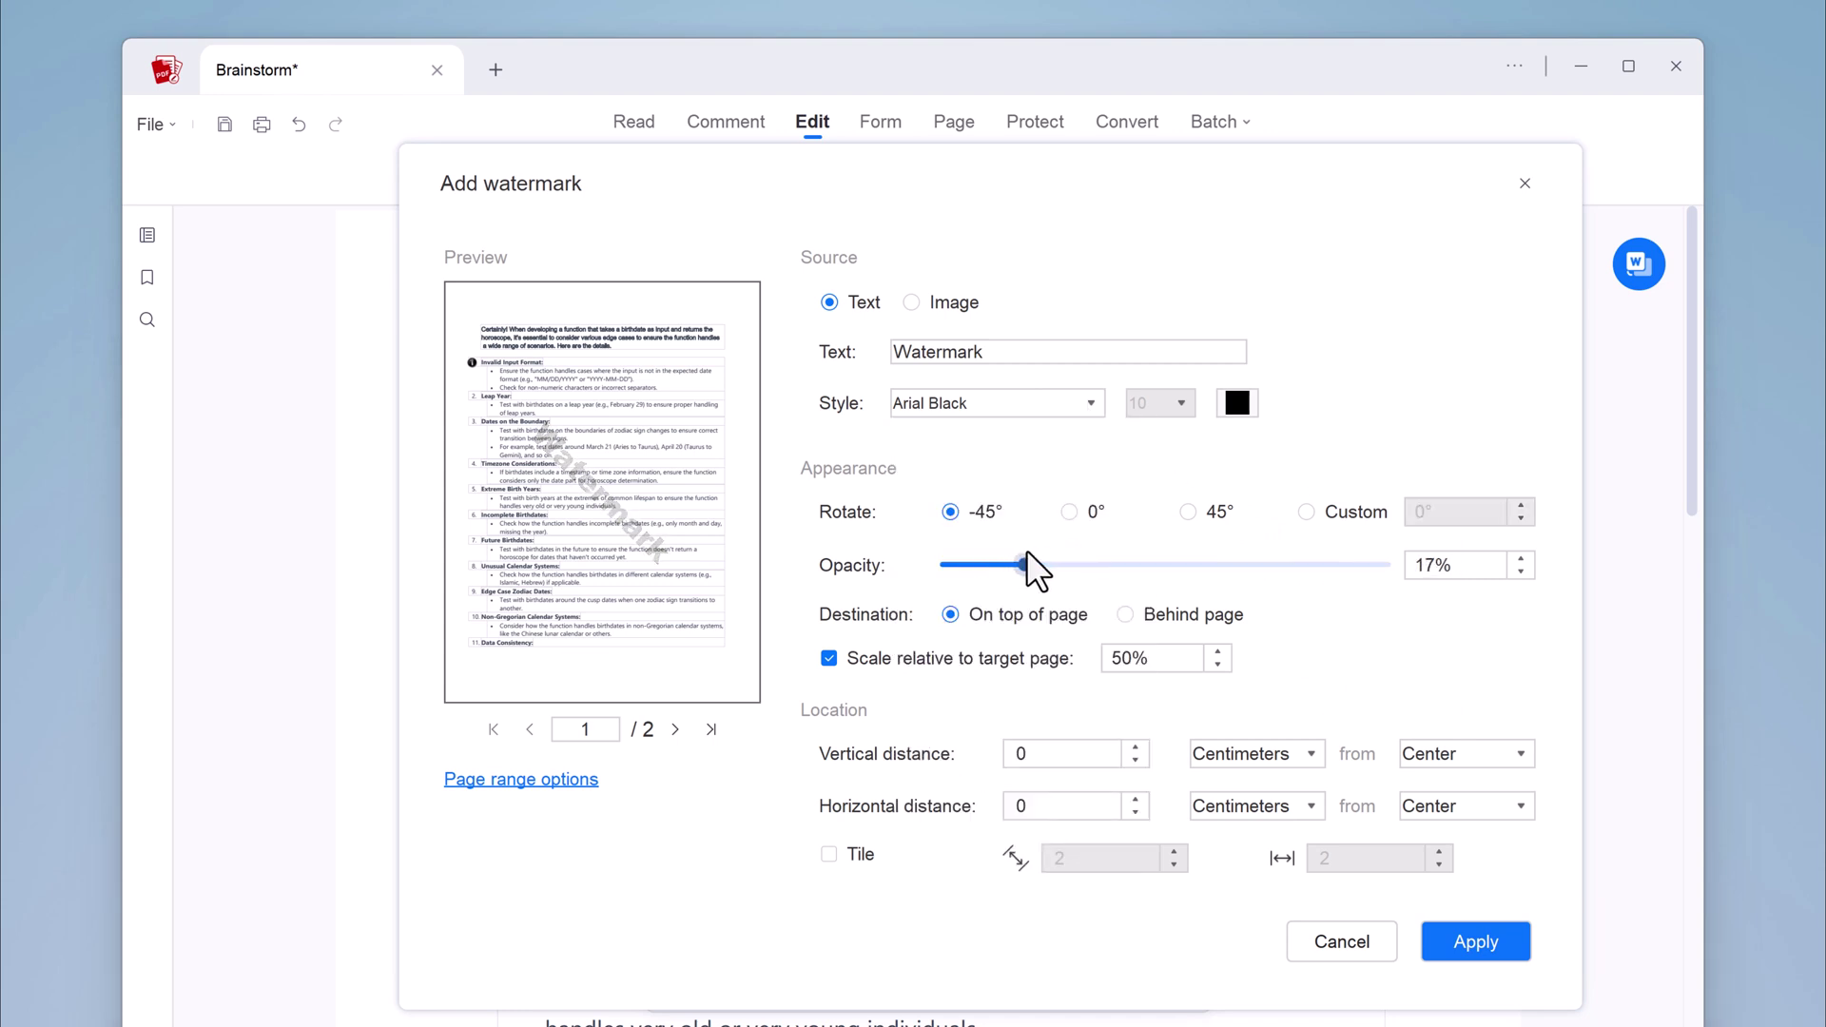
pyautogui.click(1127, 614)
pyautogui.click(1218, 652)
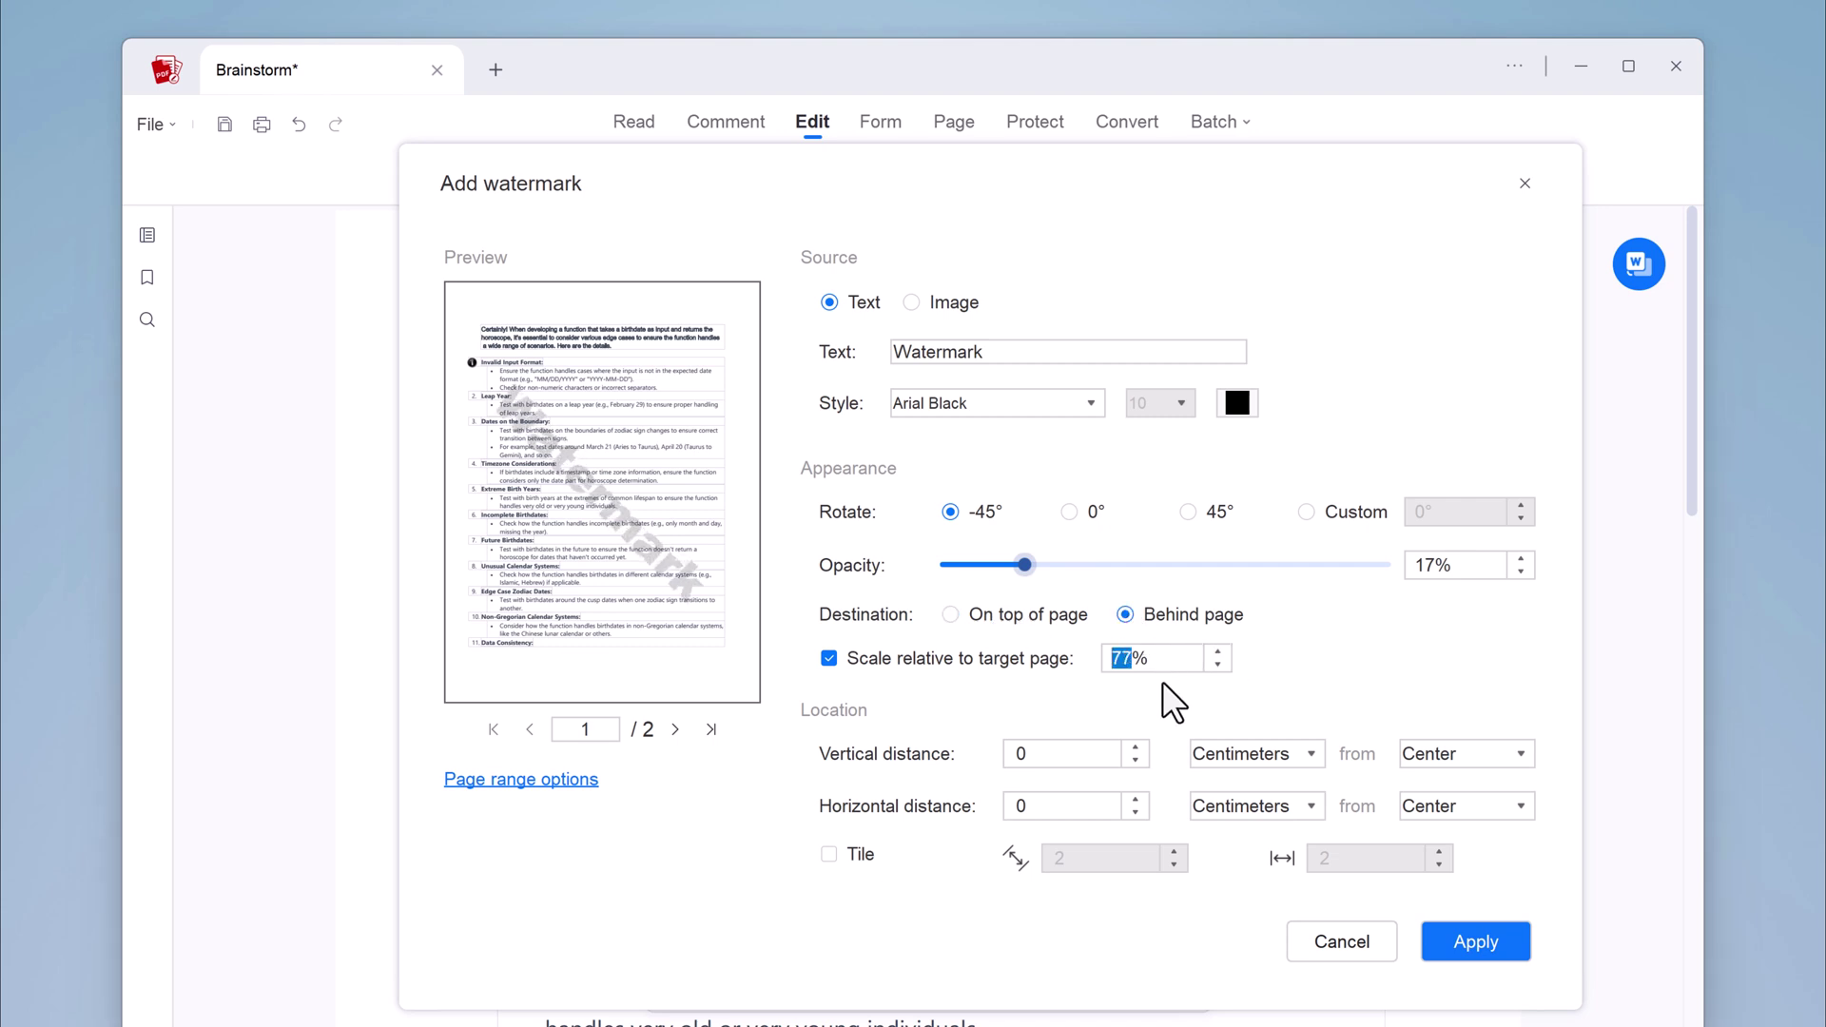
pyautogui.click(1473, 942)
# Scroll the watermarked page, glance at the Background options, and switch to the Comment tools
pyautogui.scroll(-3, 1031, 580)
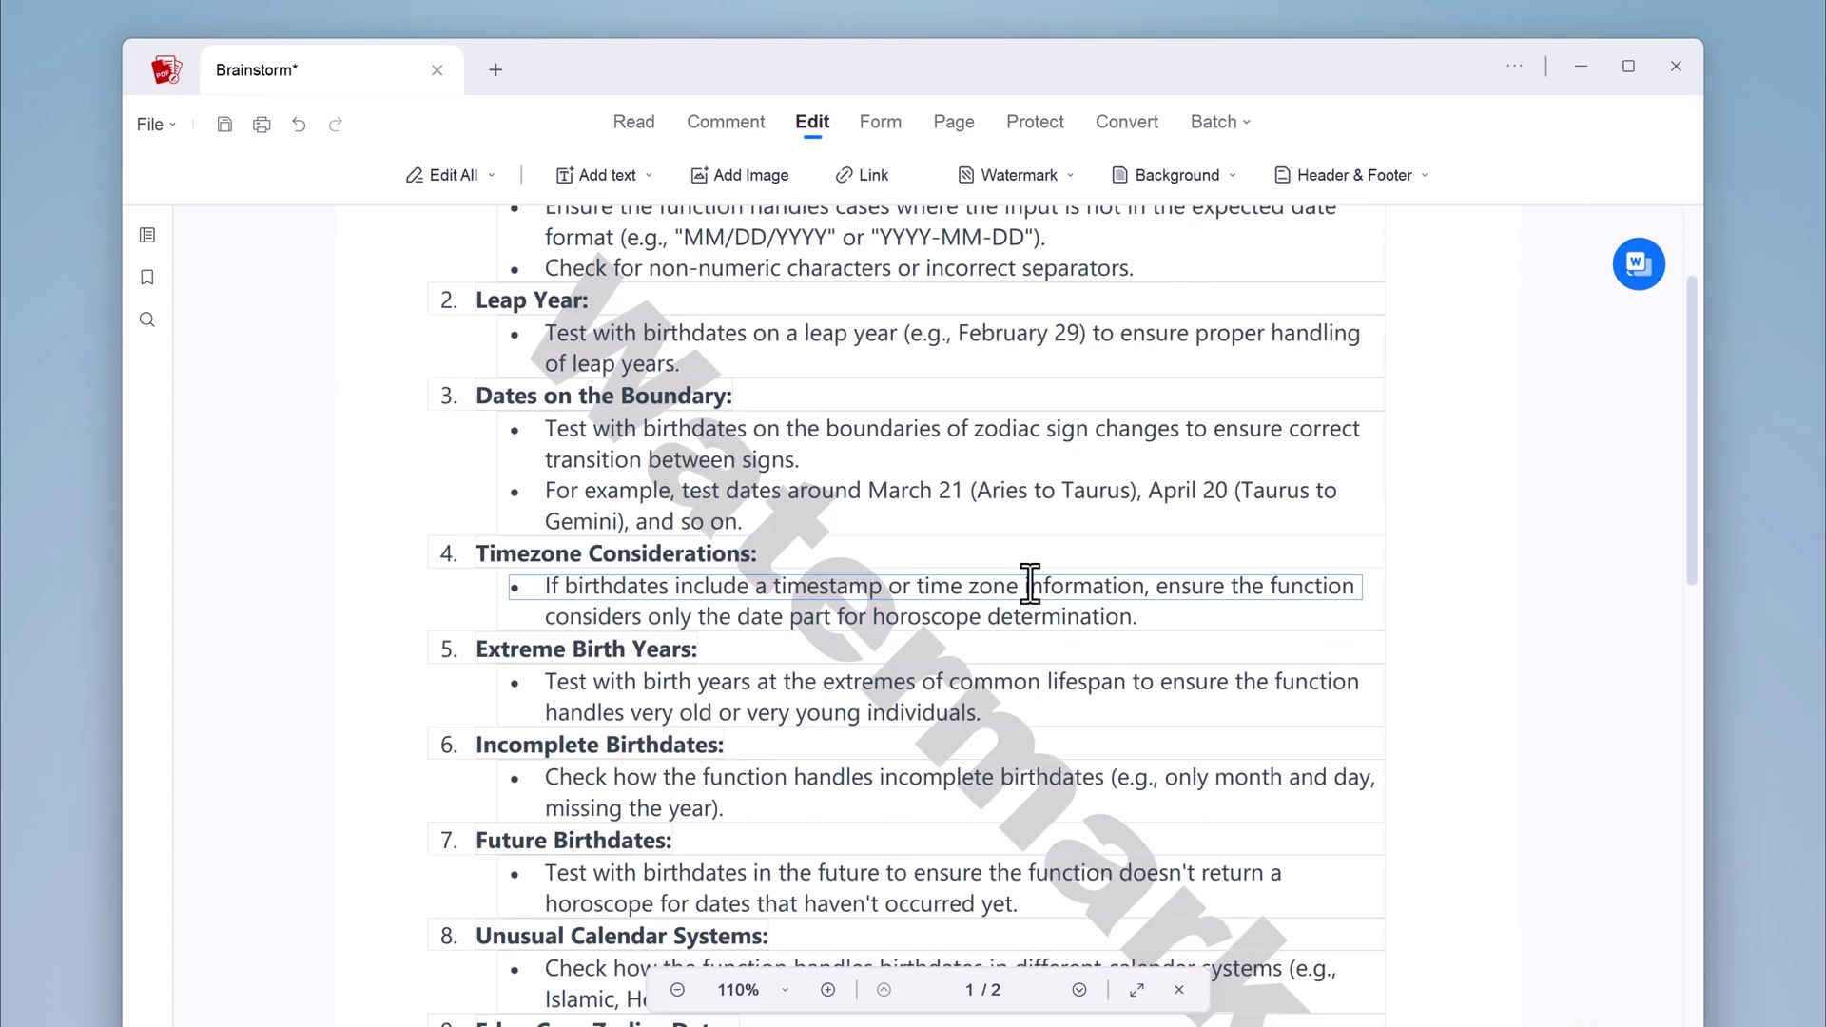
pyautogui.scroll(3, 1127, 890)
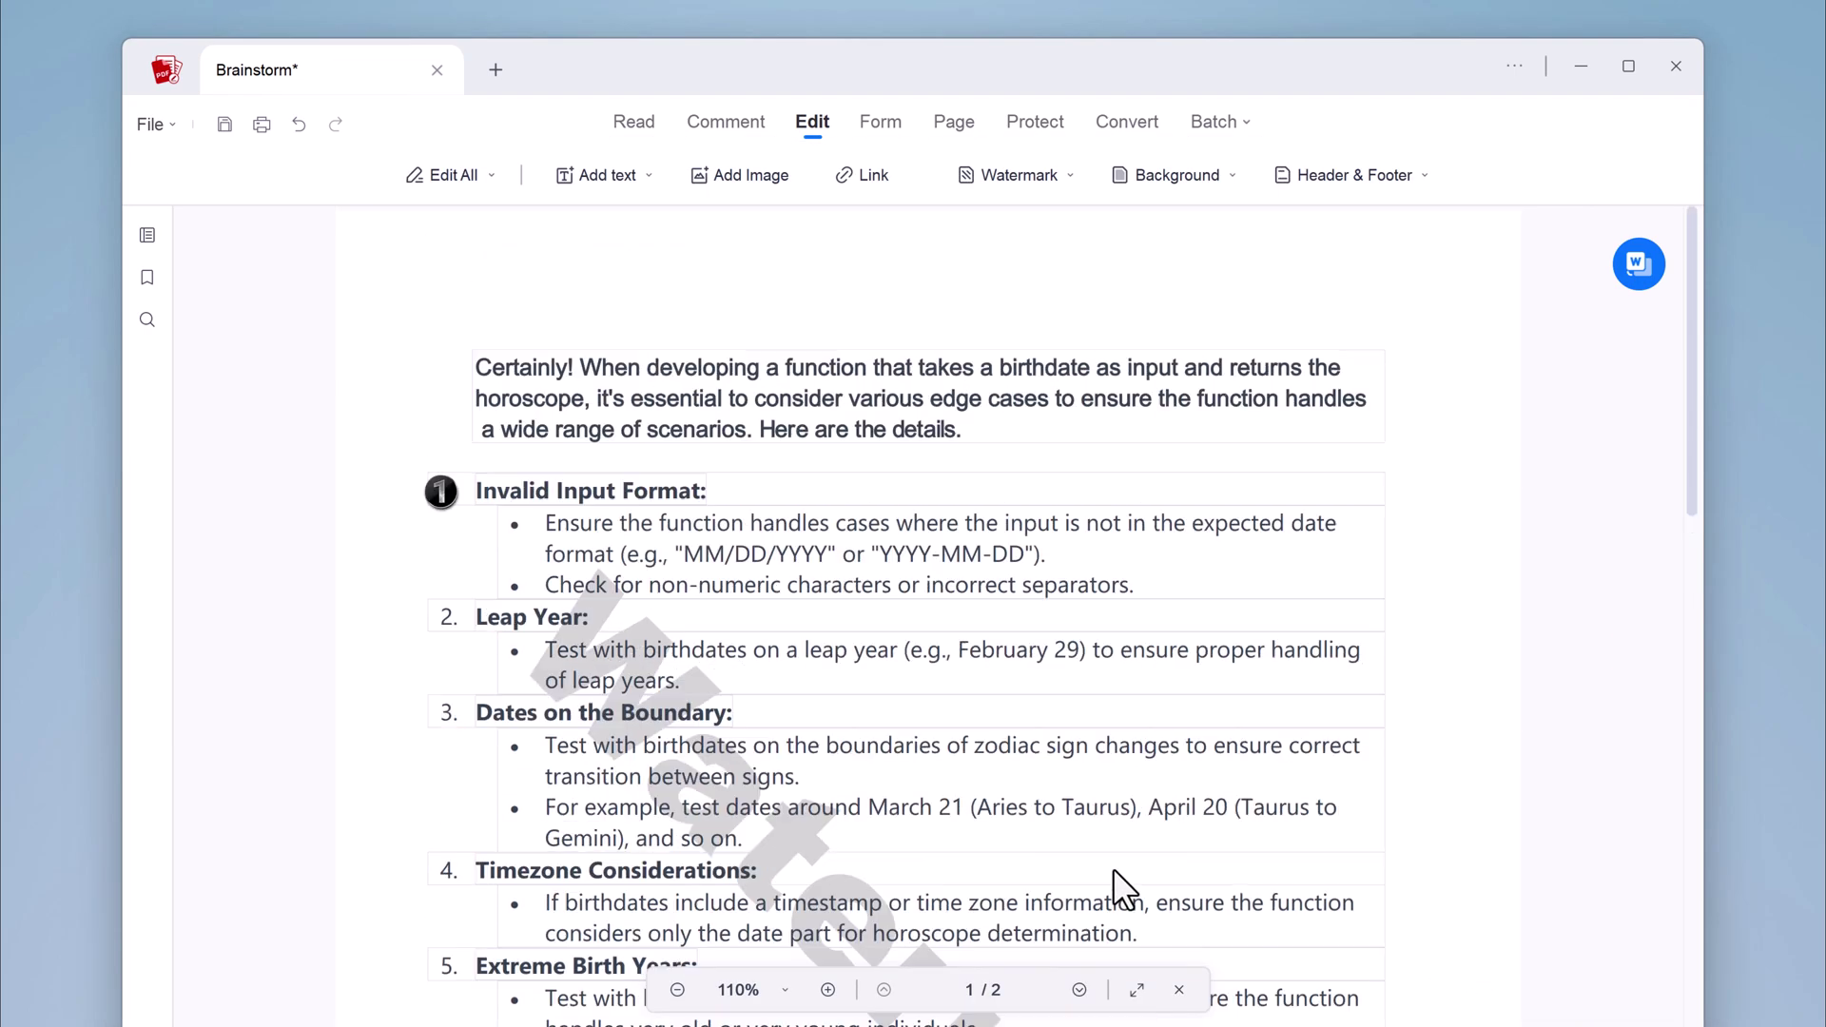
pyautogui.scroll(-2, 1113, 870)
pyautogui.click(1231, 177)
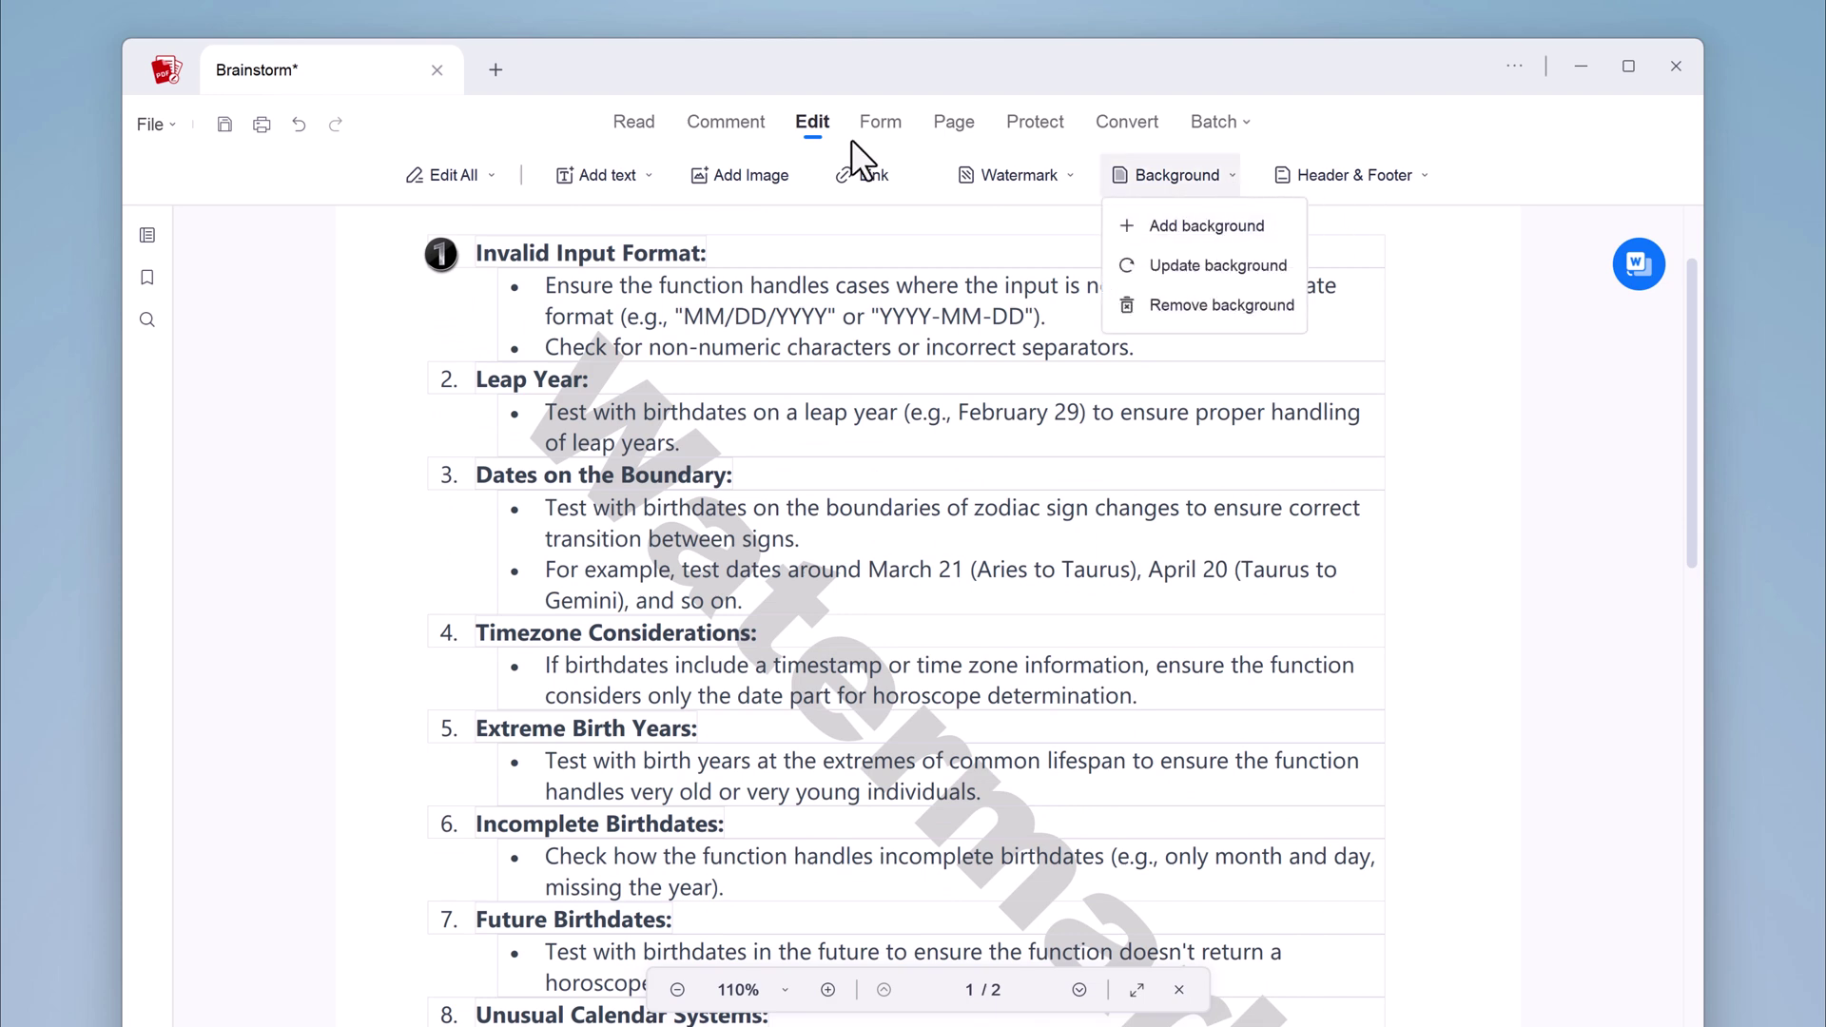
pyautogui.click(721, 119)
# Highlight the intro's edge-case clause, strike through 'Here are the details.' and underline the date examples
pyautogui.scroll(2, 782, 323)
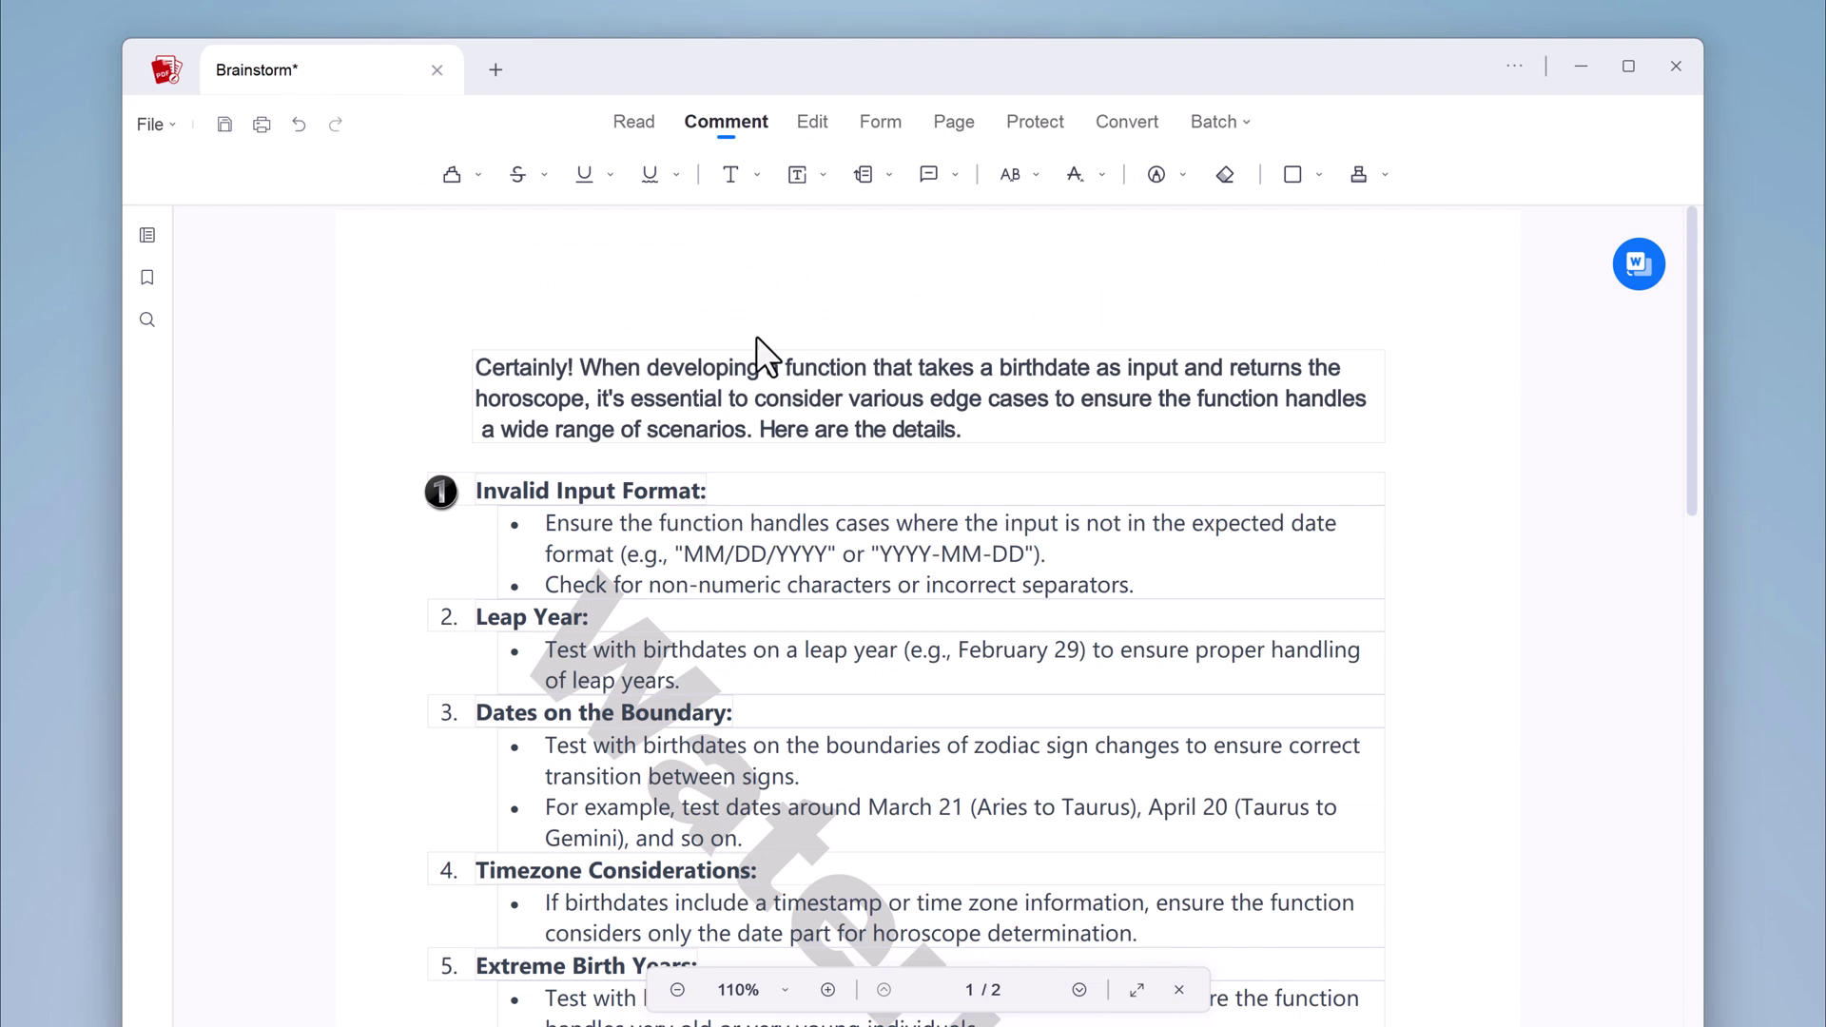
pyautogui.click(453, 174)
pyautogui.moveTo(591, 400); pyautogui.dragTo(1367, 399)
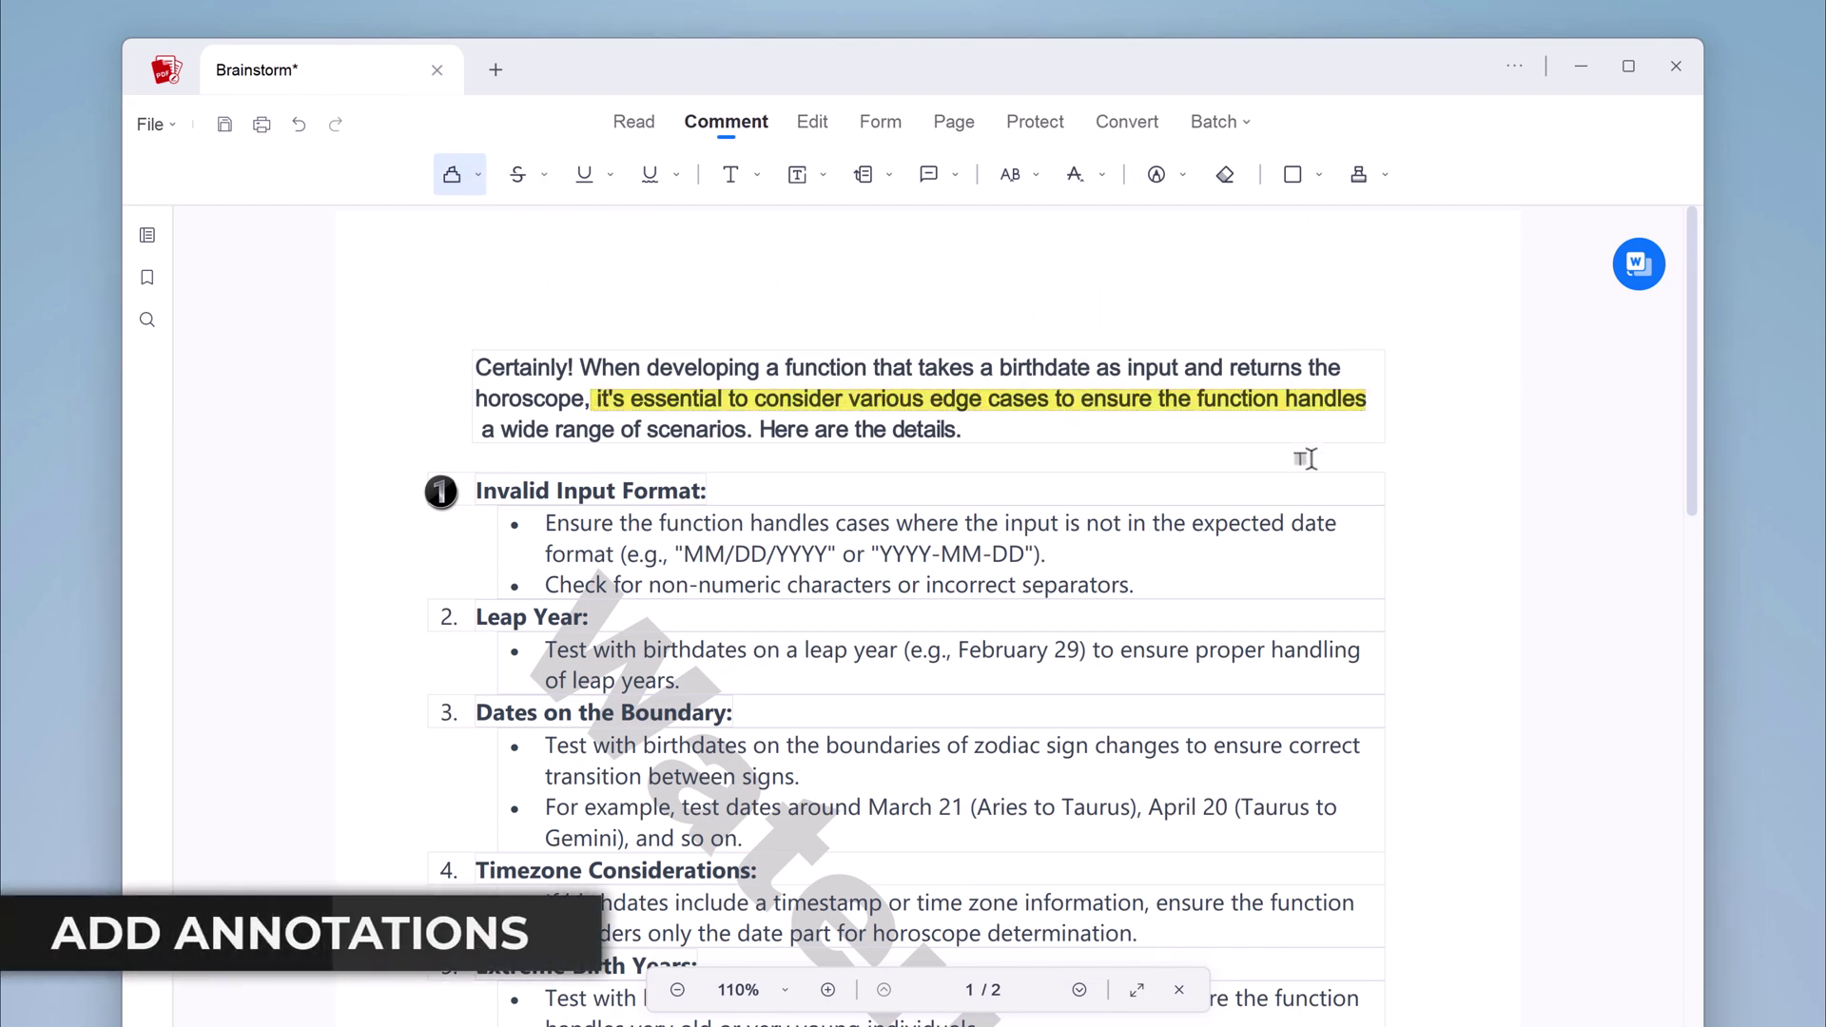
pyautogui.click(518, 176)
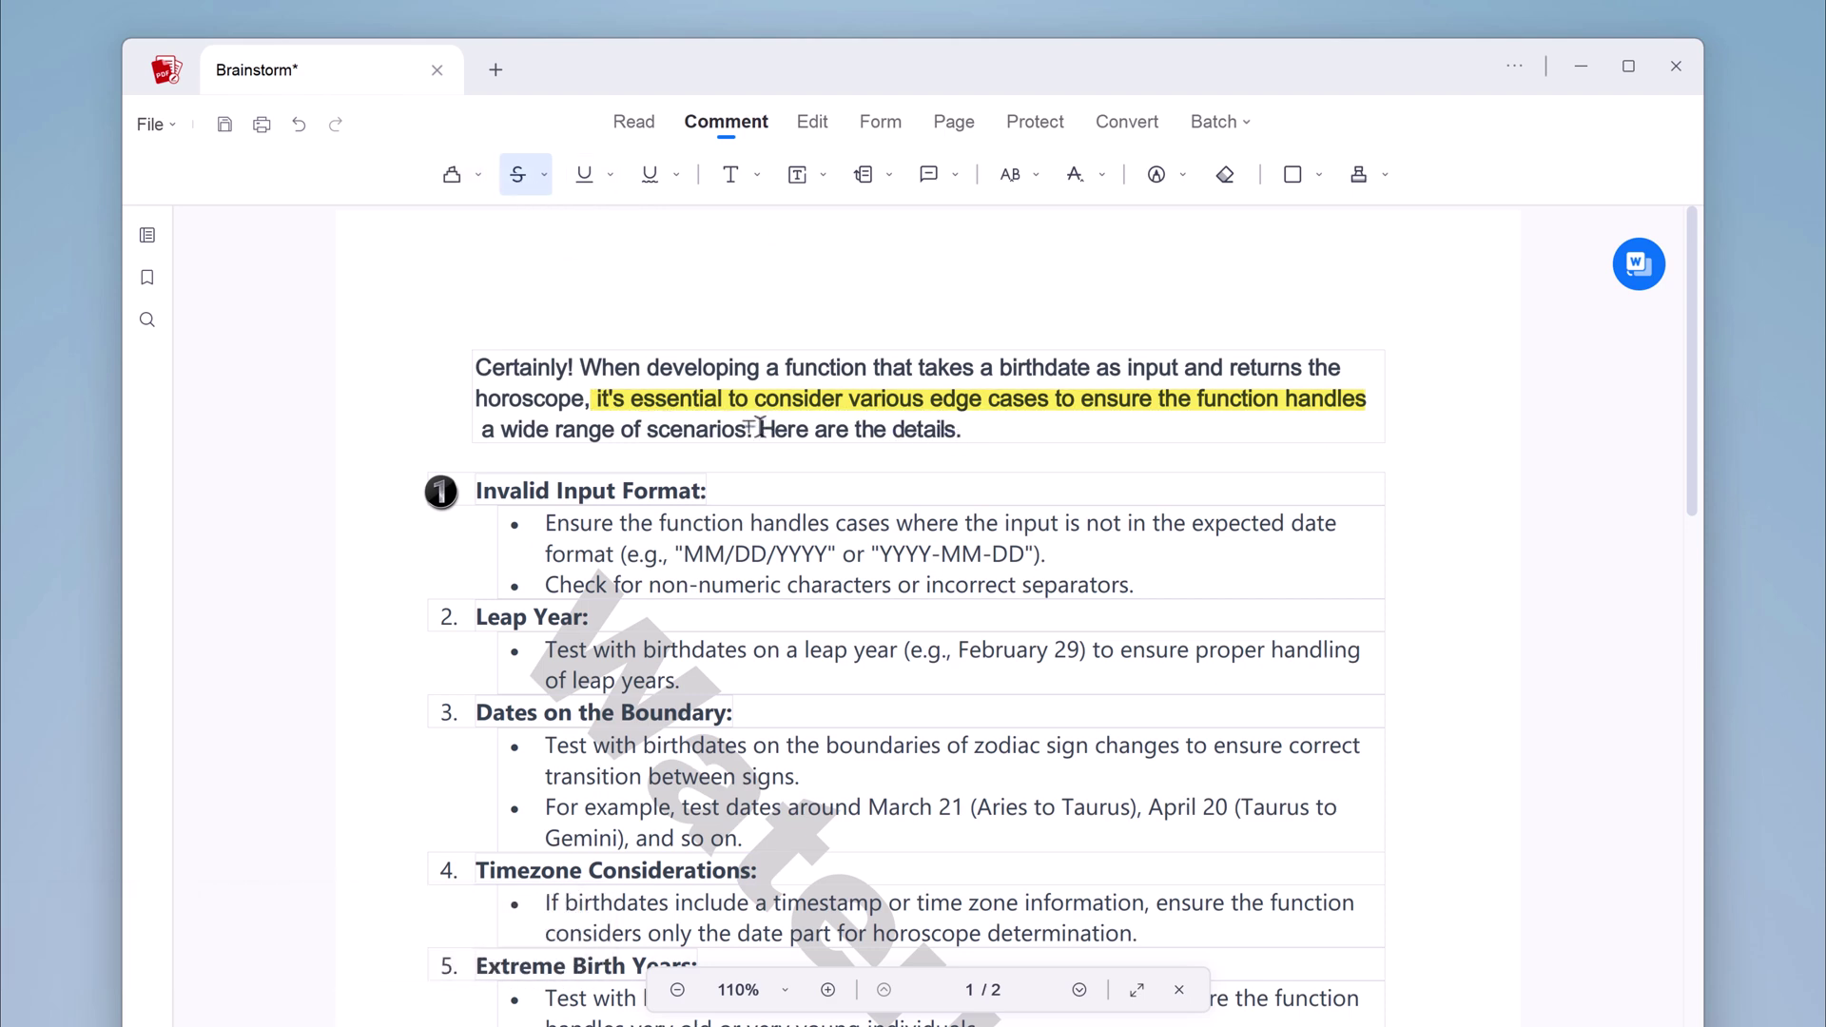
pyautogui.moveTo(759, 429); pyautogui.dragTo(960, 431)
pyautogui.click(584, 174)
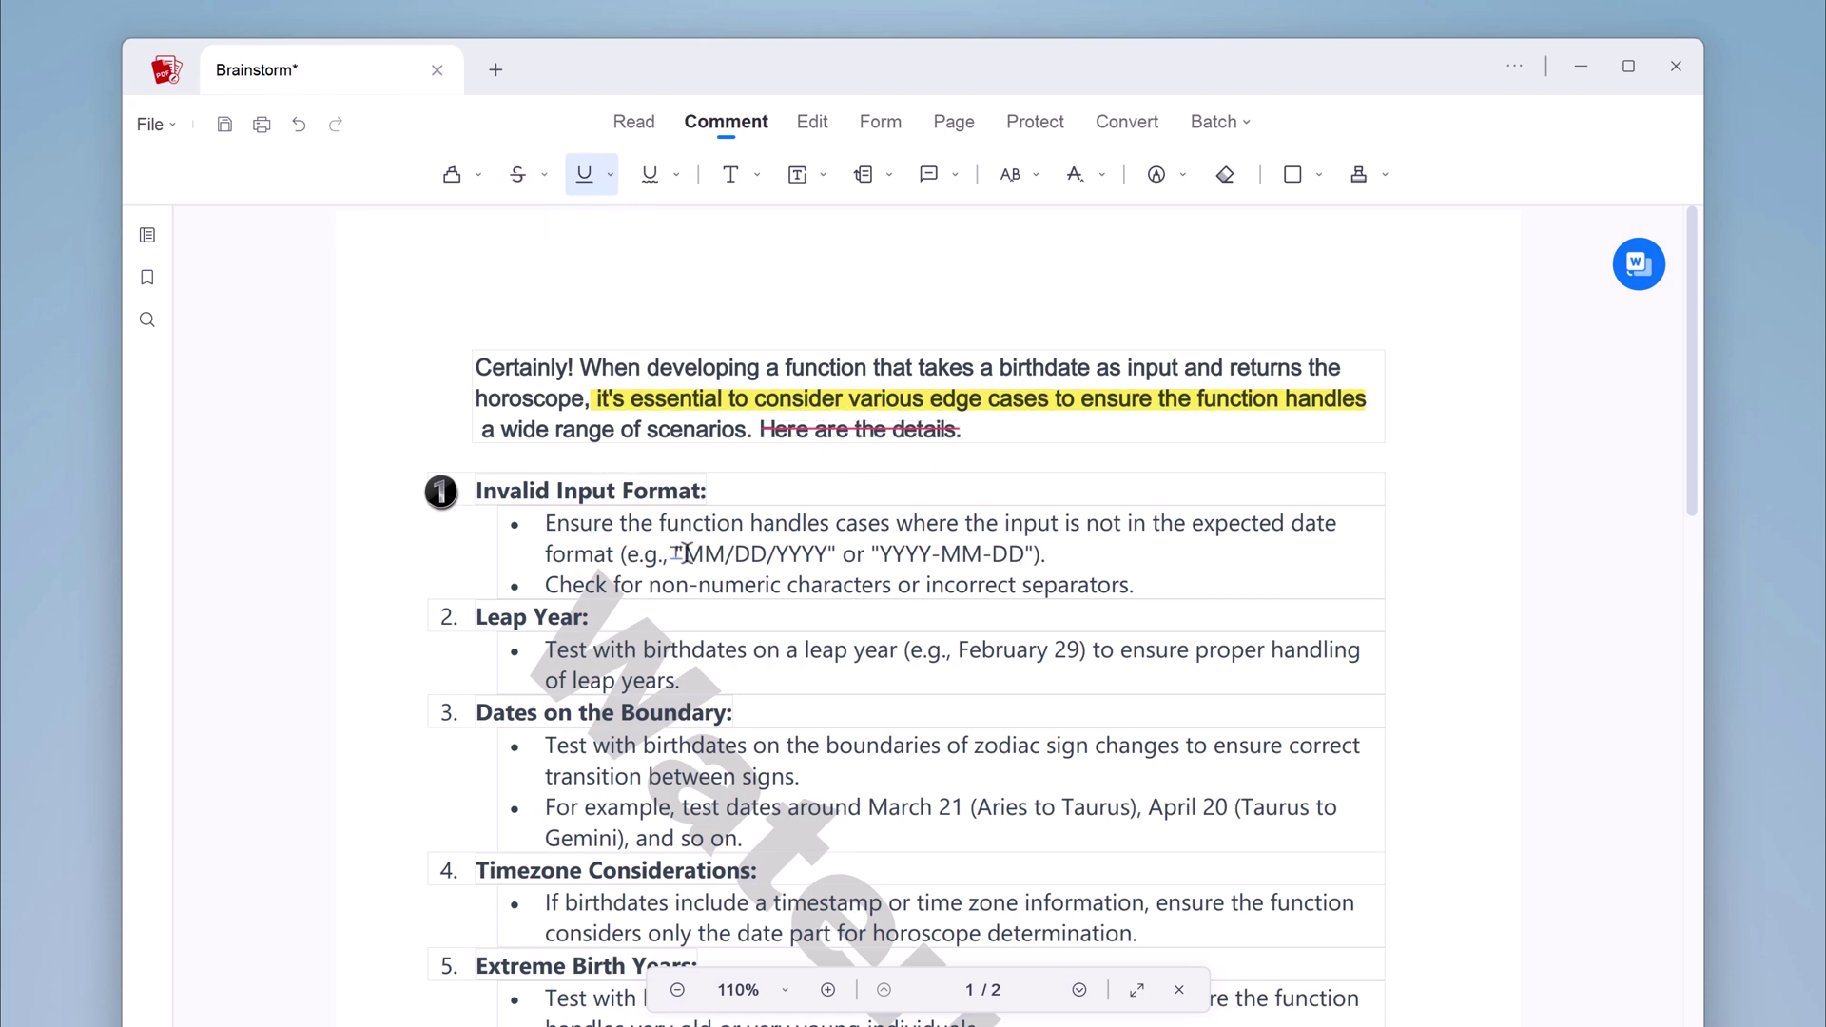
pyautogui.moveTo(780, 561); pyautogui.dragTo(1033, 559)
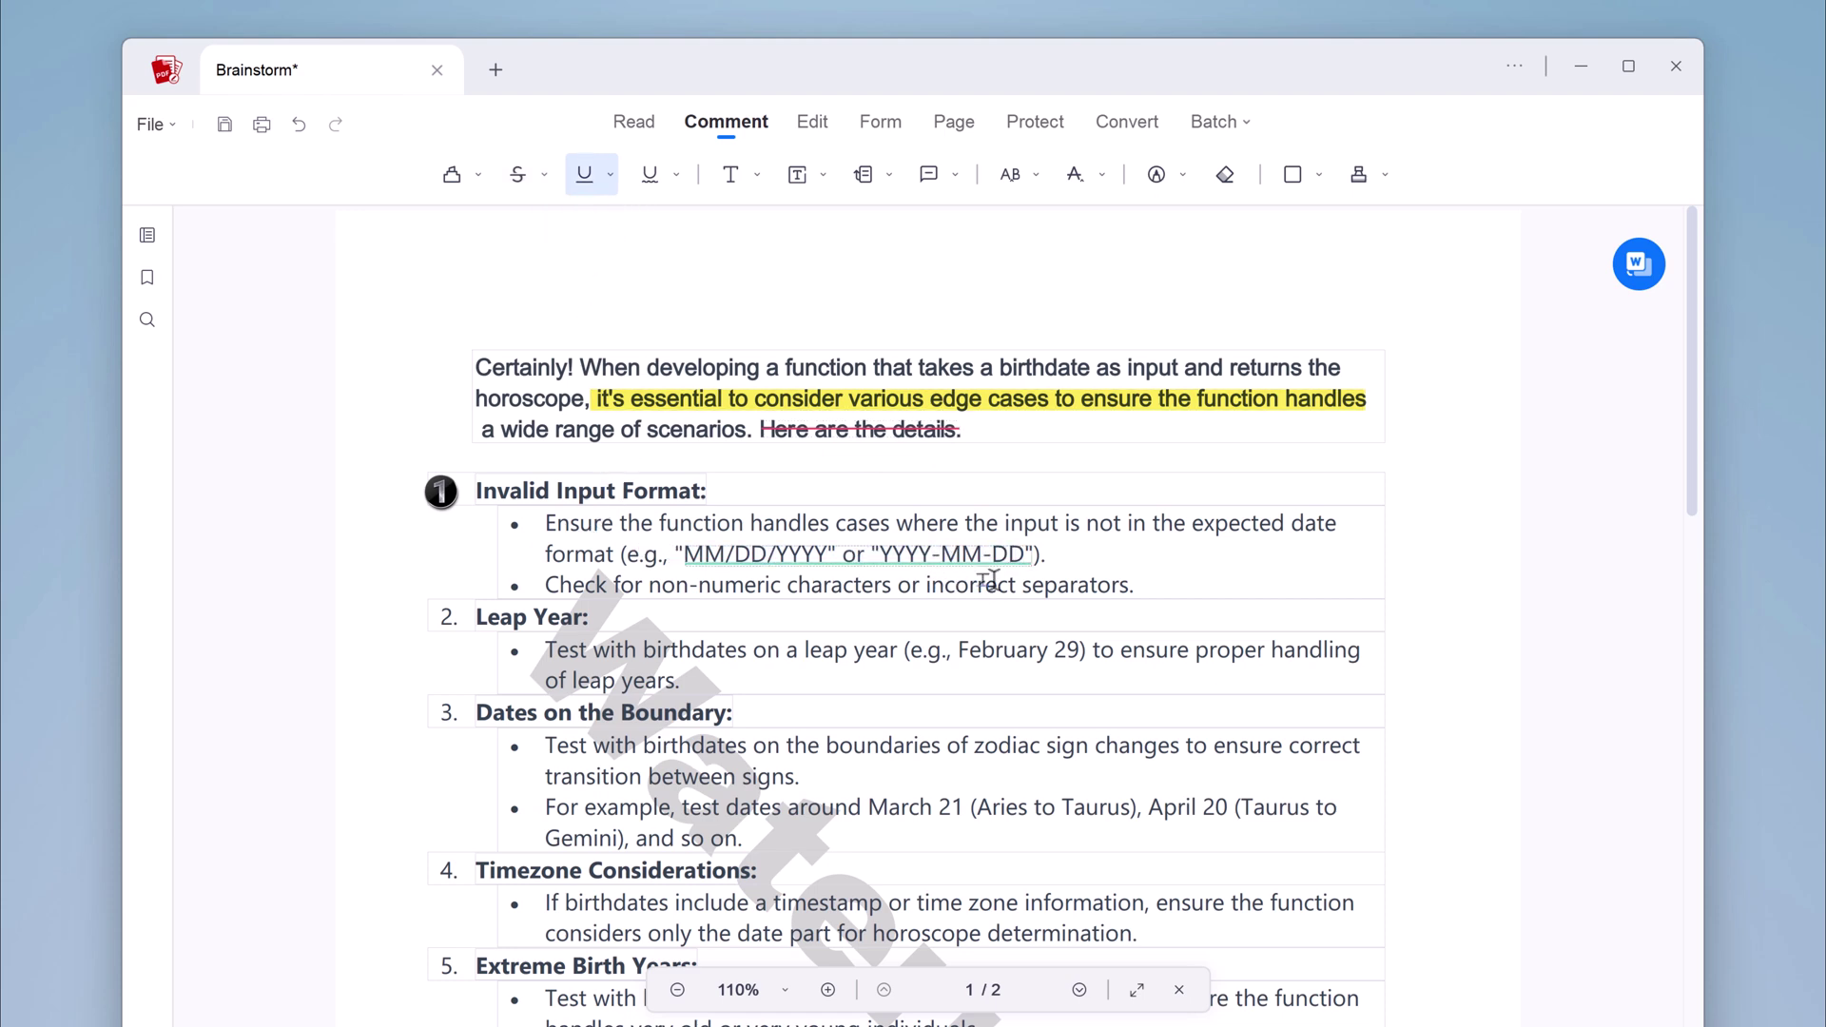
# Add a 'very important' sticky note beside February 29 and close its popup
pyautogui.click(735, 185)
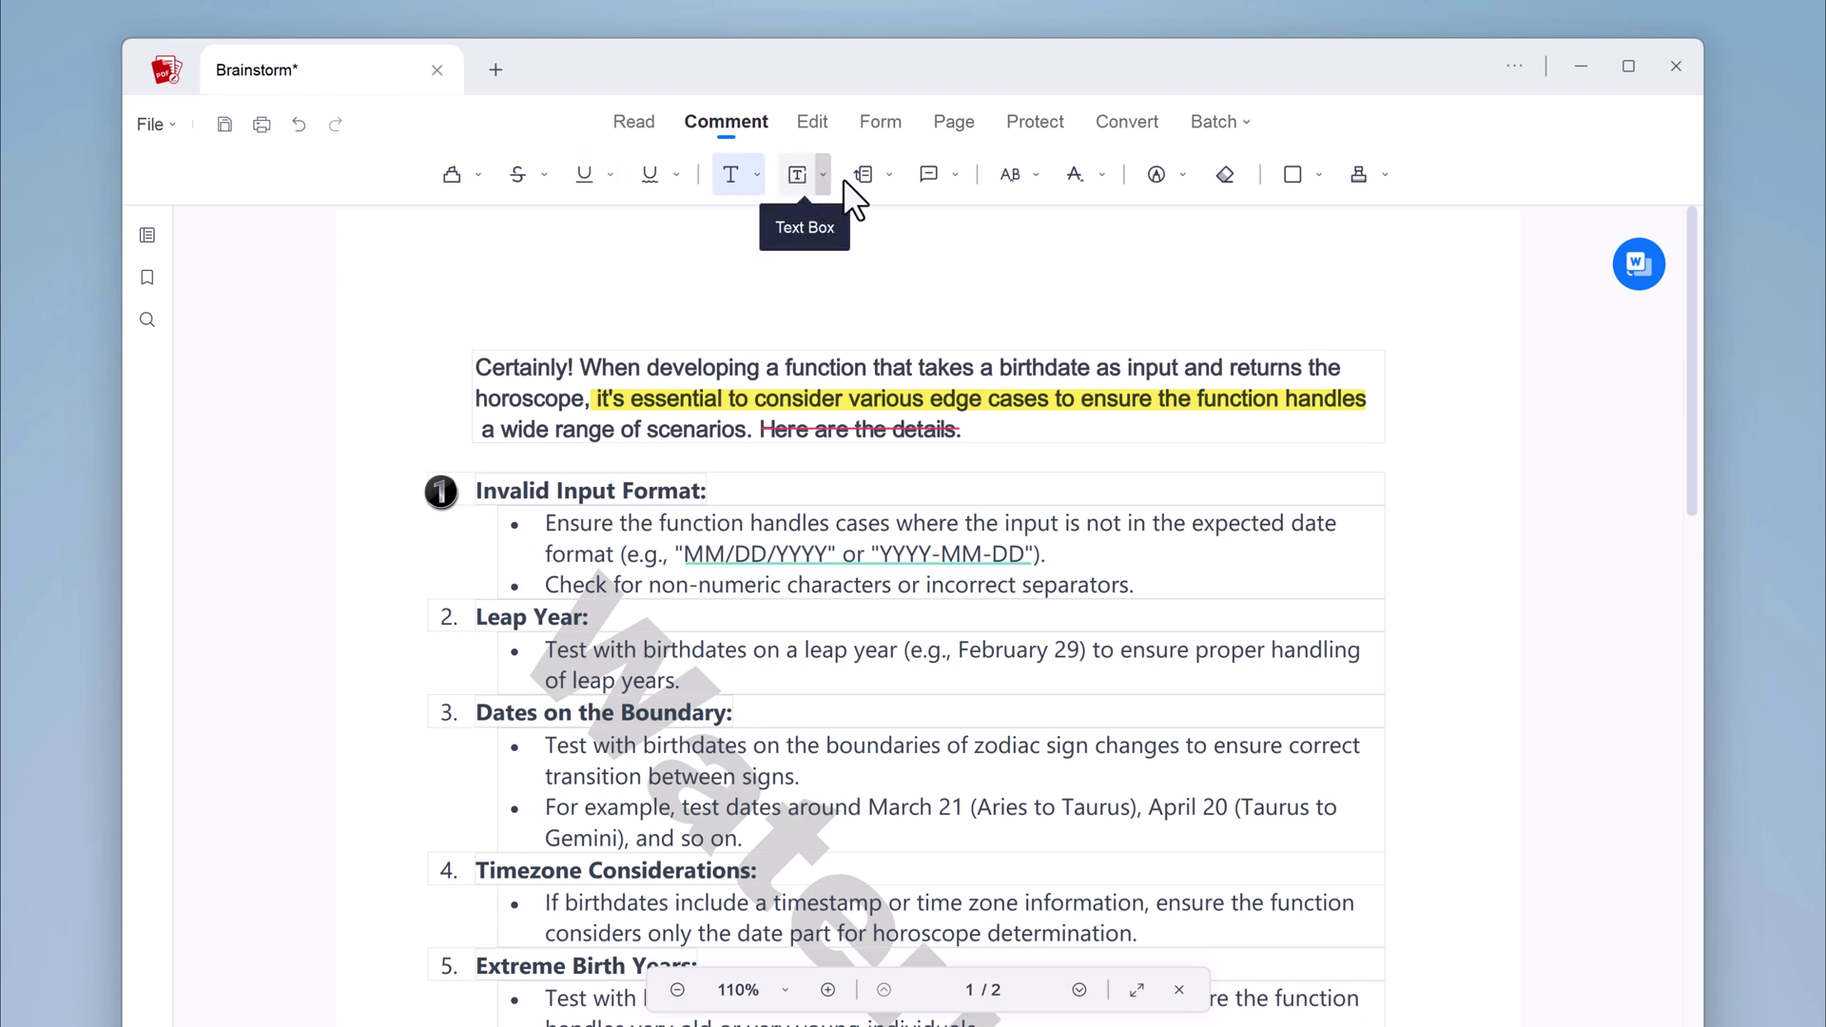
pyautogui.click(881, 177)
pyautogui.click(952, 180)
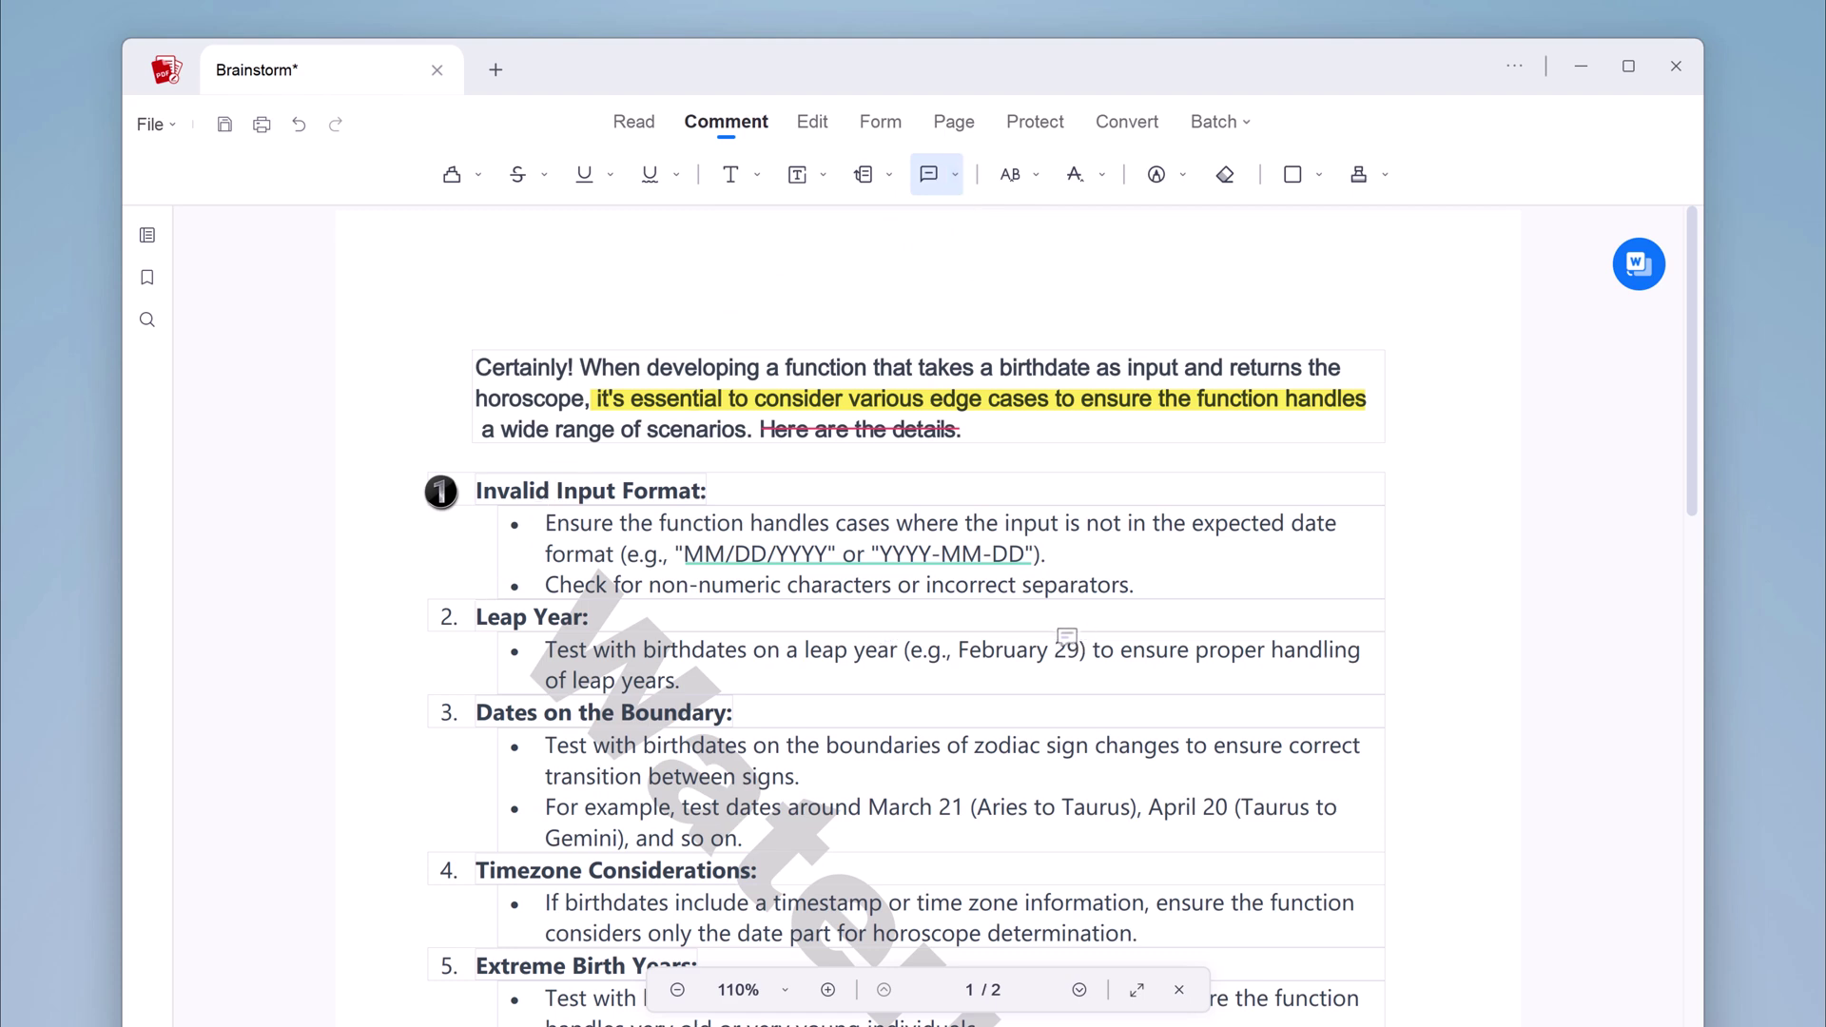
pyautogui.click(1065, 634)
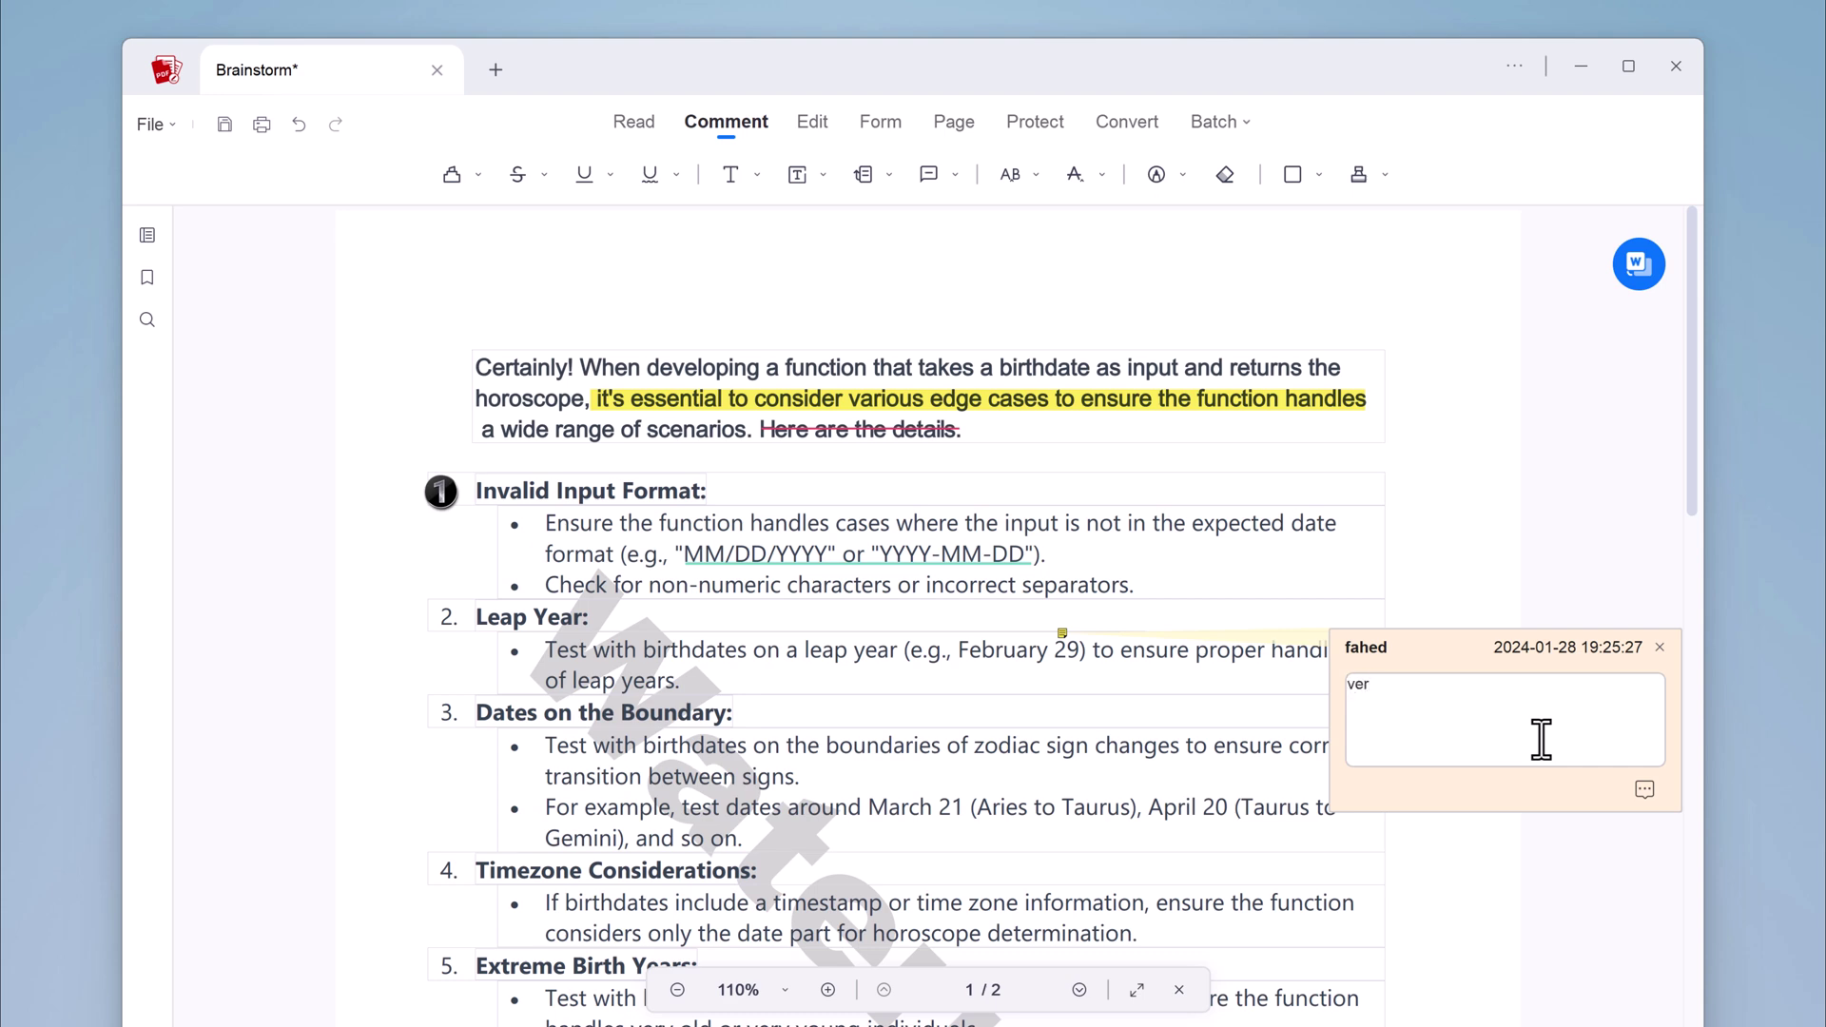
pyautogui.click(1655, 617)
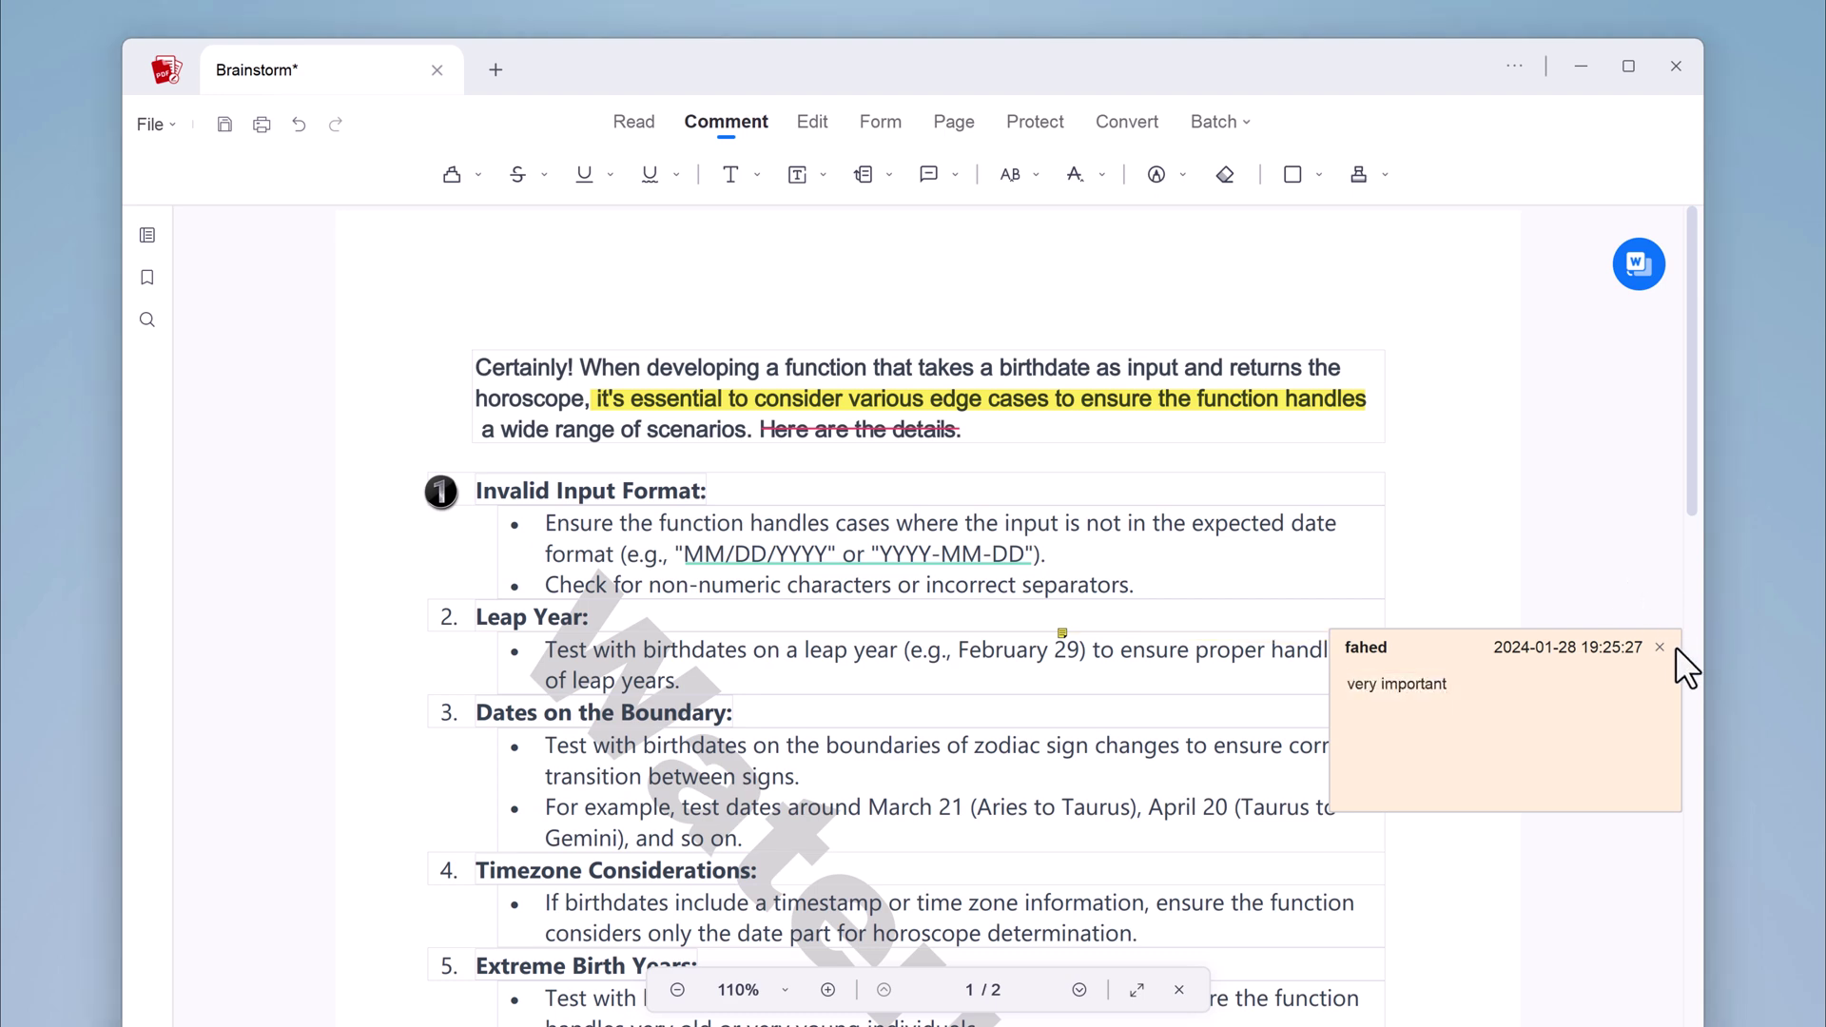
pyautogui.click(1652, 648)
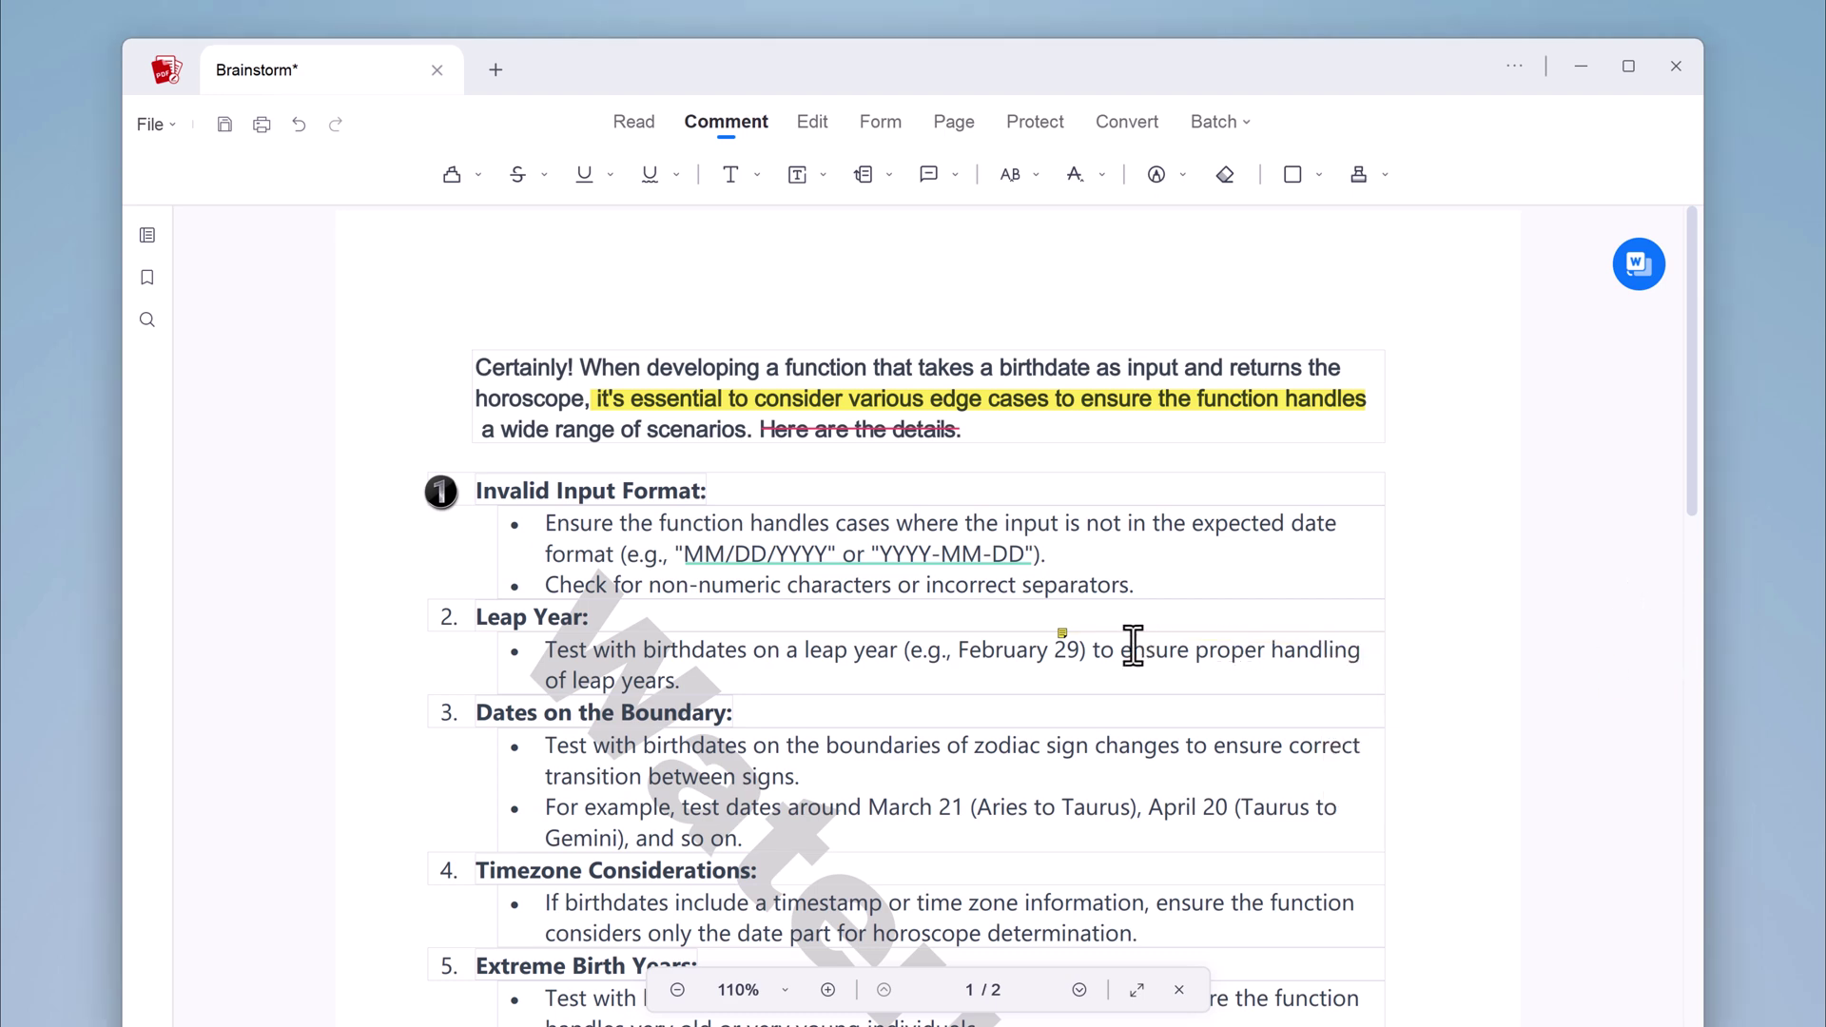
# Choose the APPROVED template from the Stamp list
pyautogui.moveTo(1062, 639)
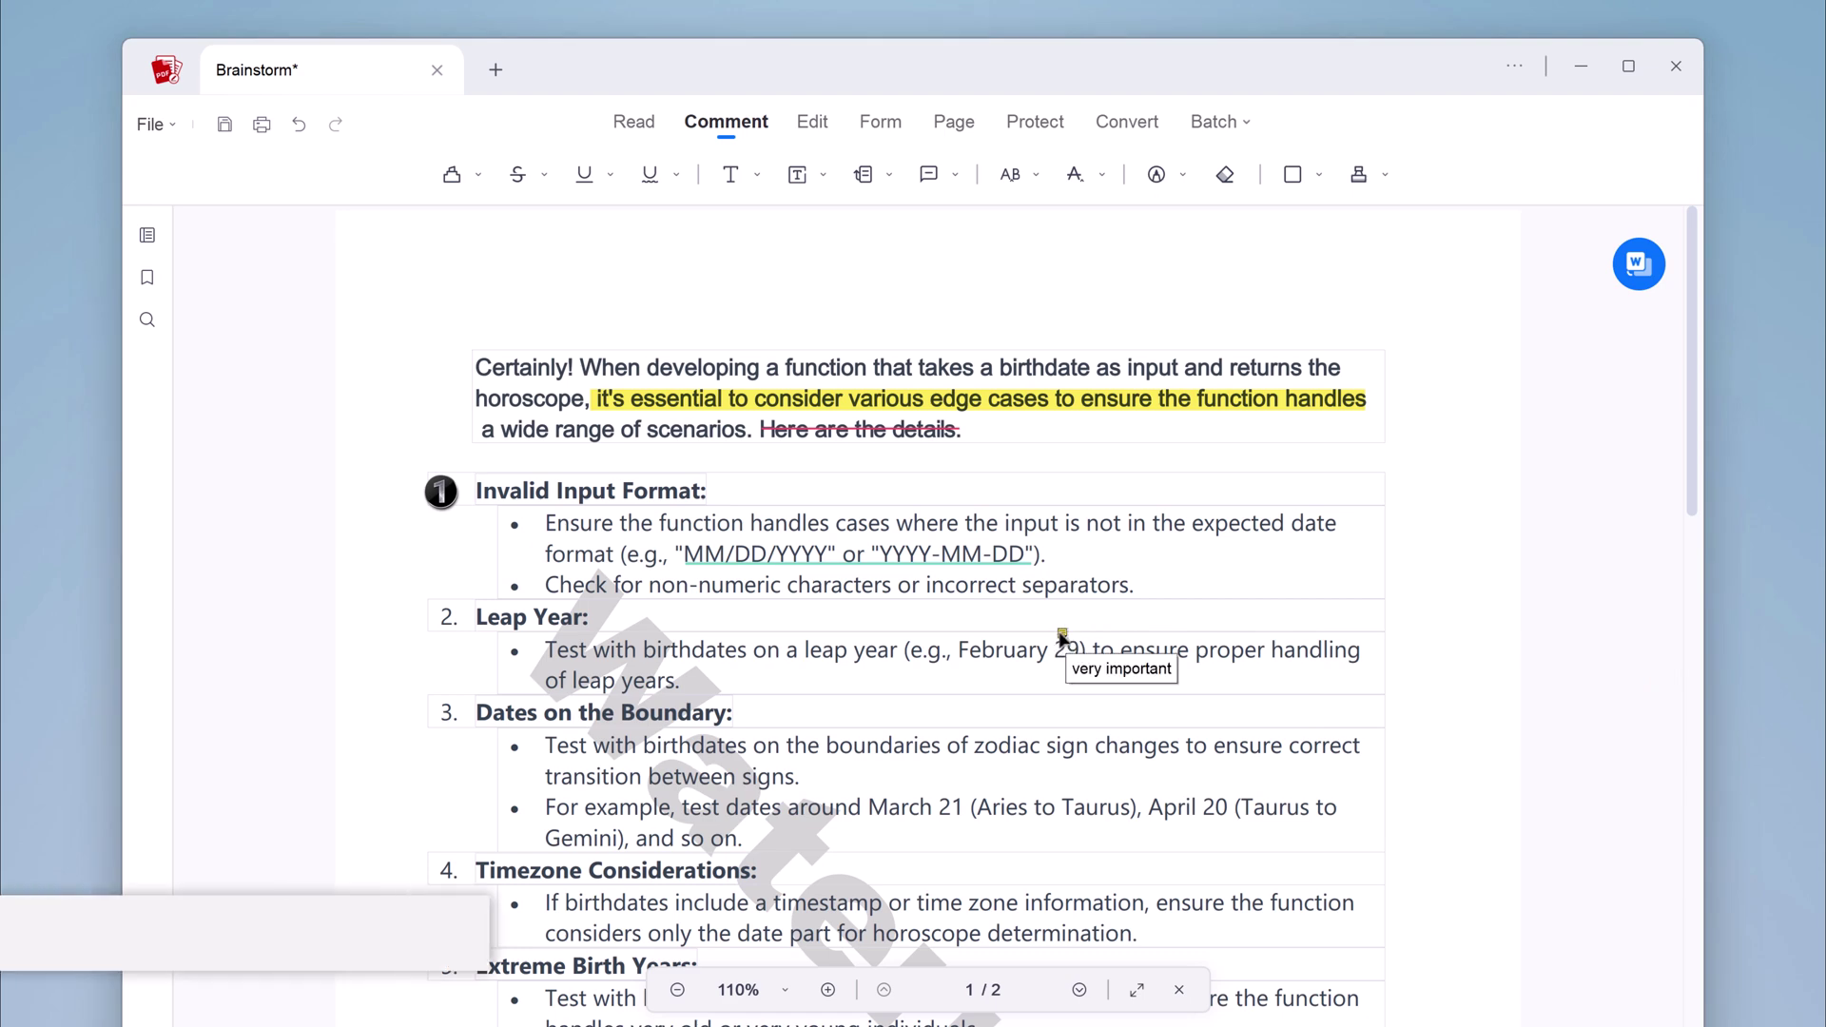
pyautogui.click(1383, 179)
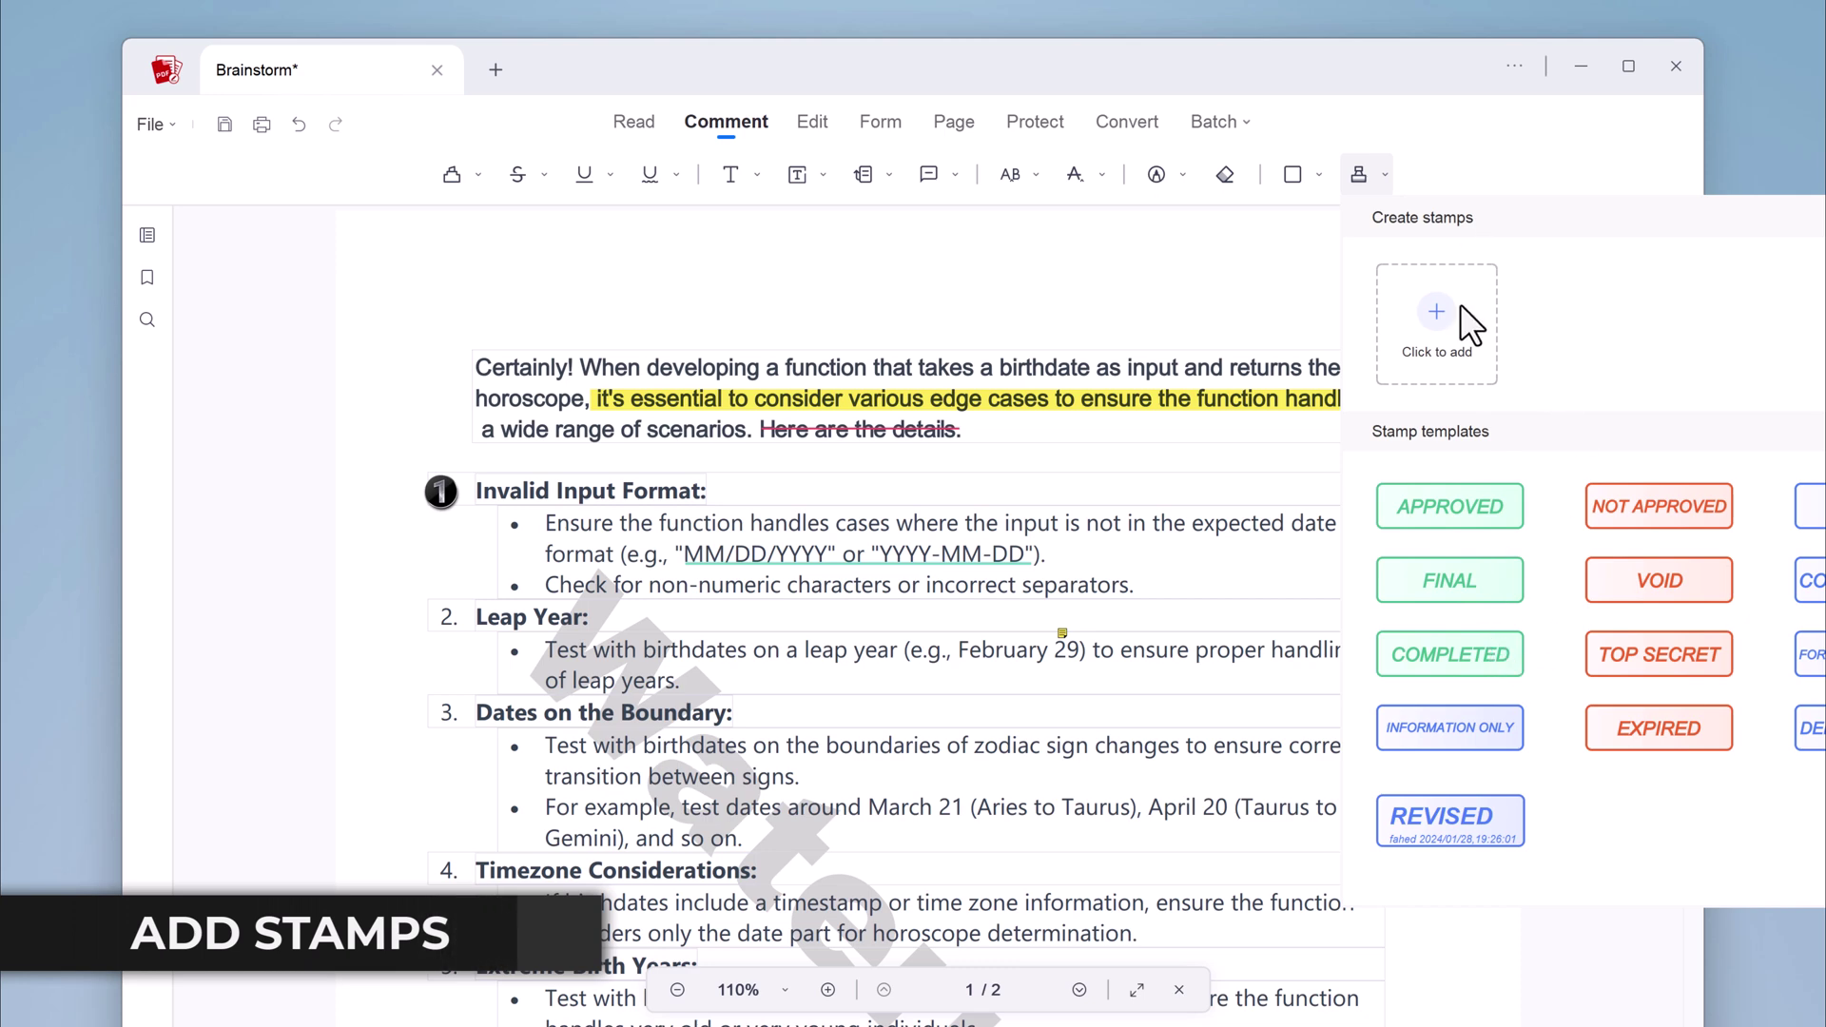
pyautogui.click(1695, 409)
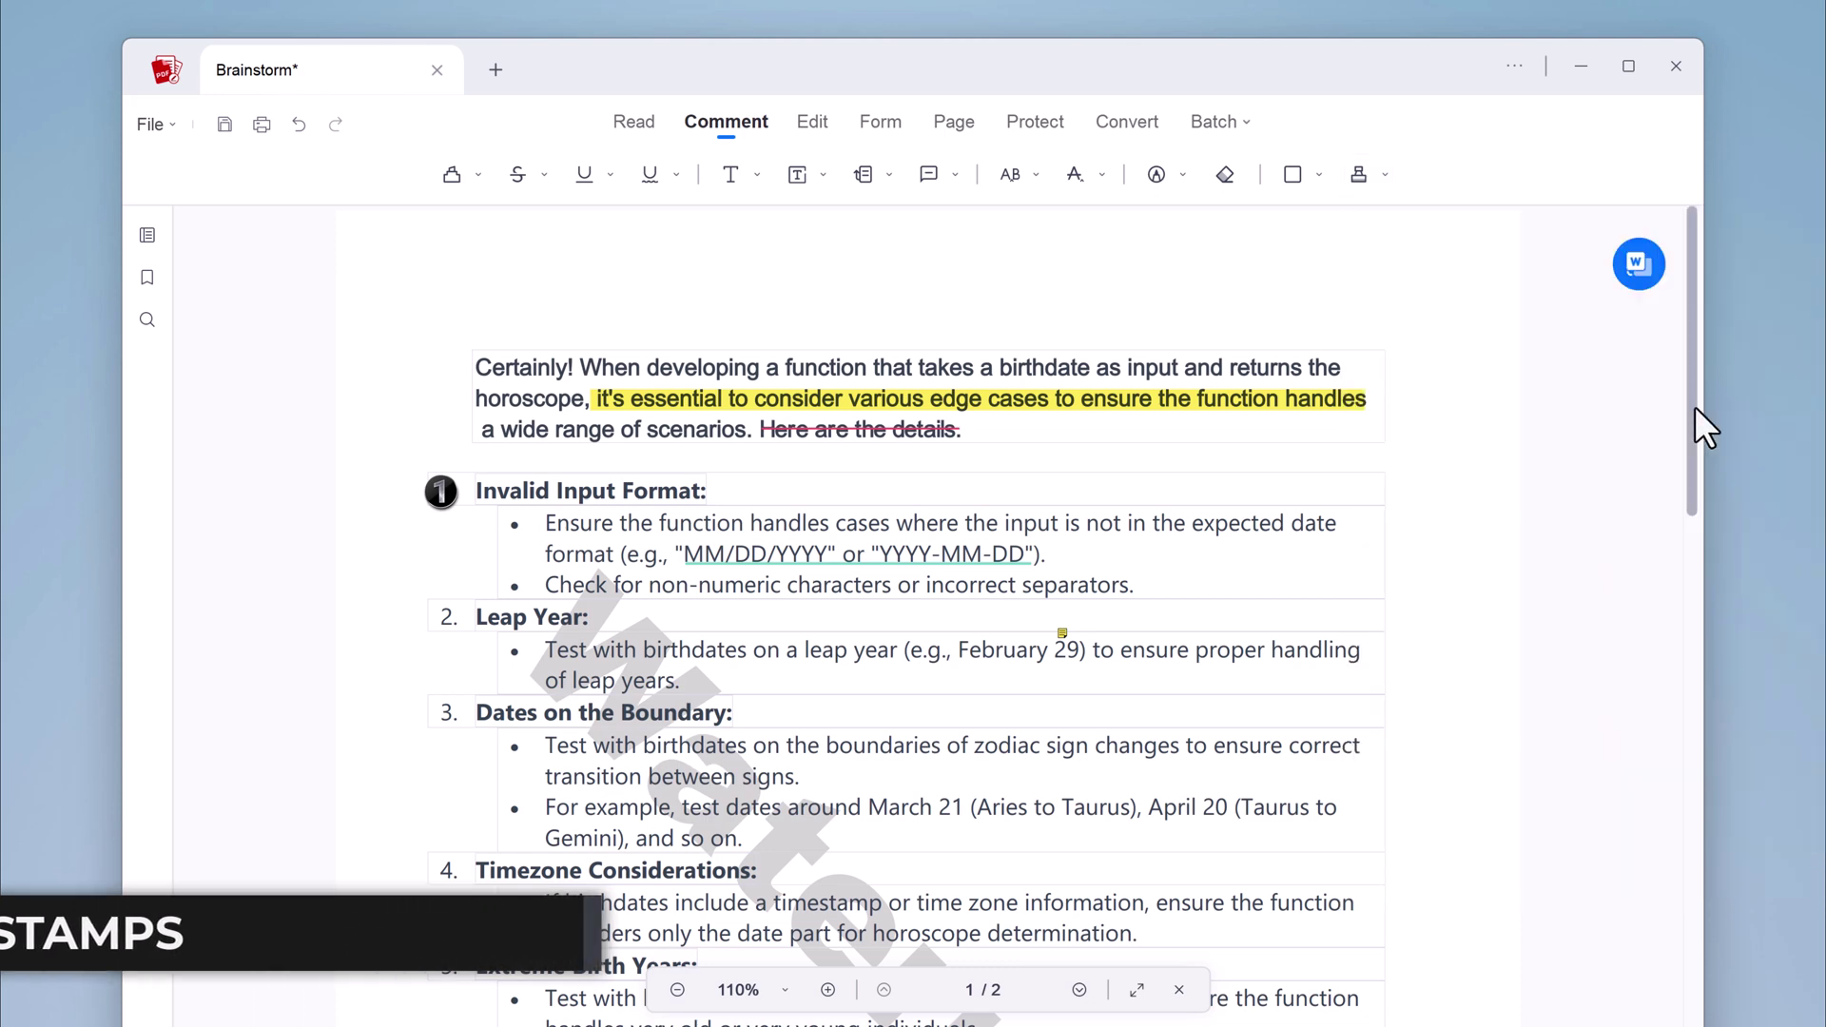
pyautogui.click(1385, 175)
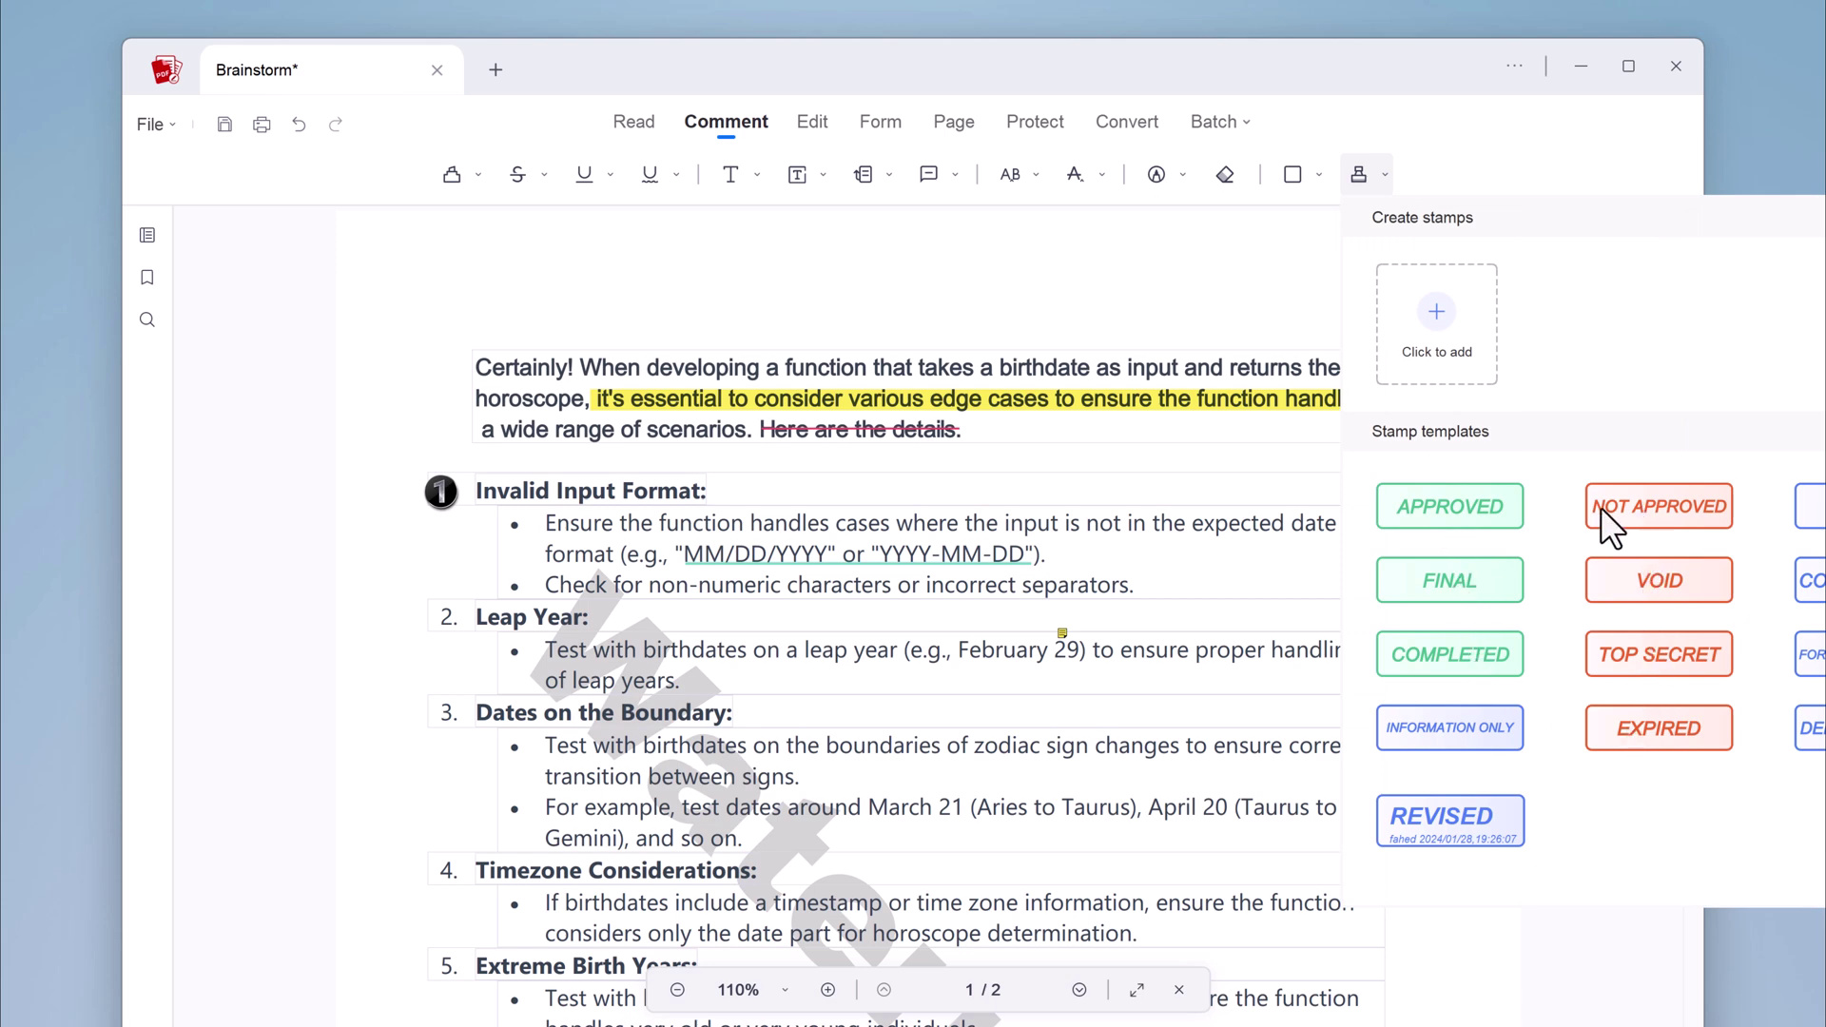
pyautogui.click(1418, 504)
# Place the APPROVED stamp below page 2's closing paragraph and shrink it
pyautogui.scroll(-3, 752, 618)
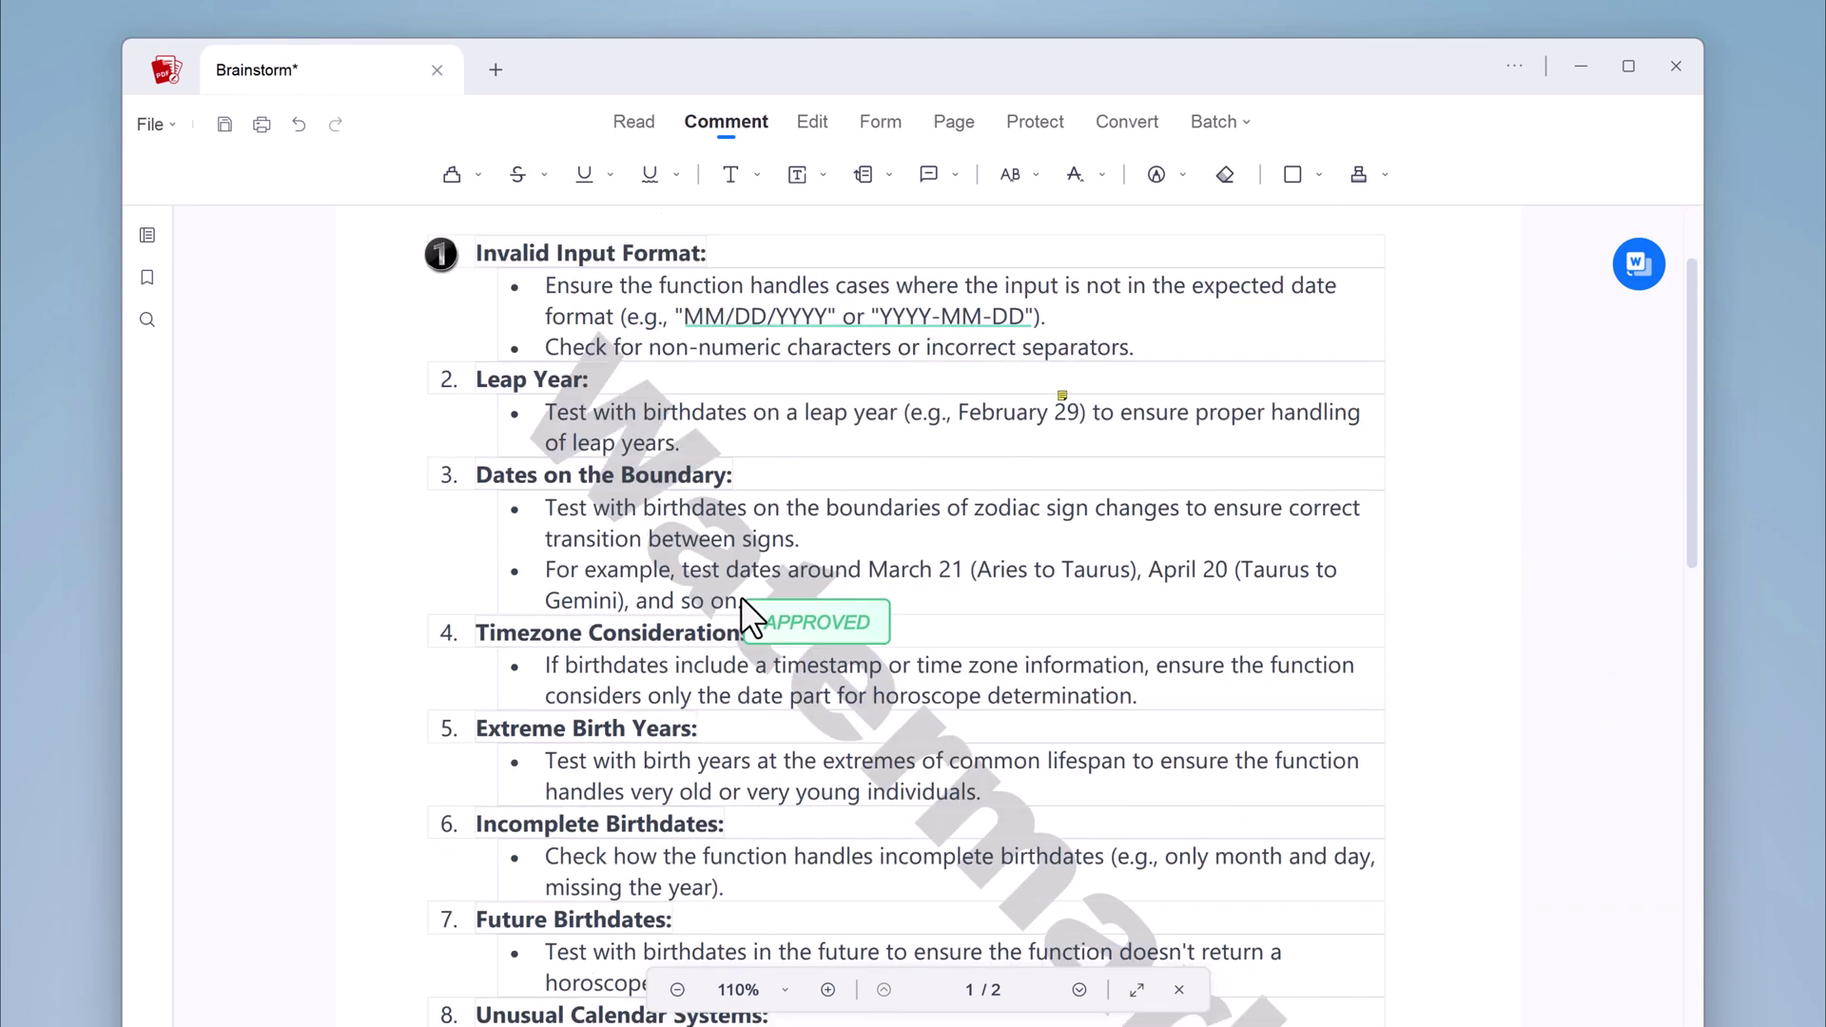
pyautogui.scroll(-10, 751, 609)
pyautogui.scroll(-5, 1170, 580)
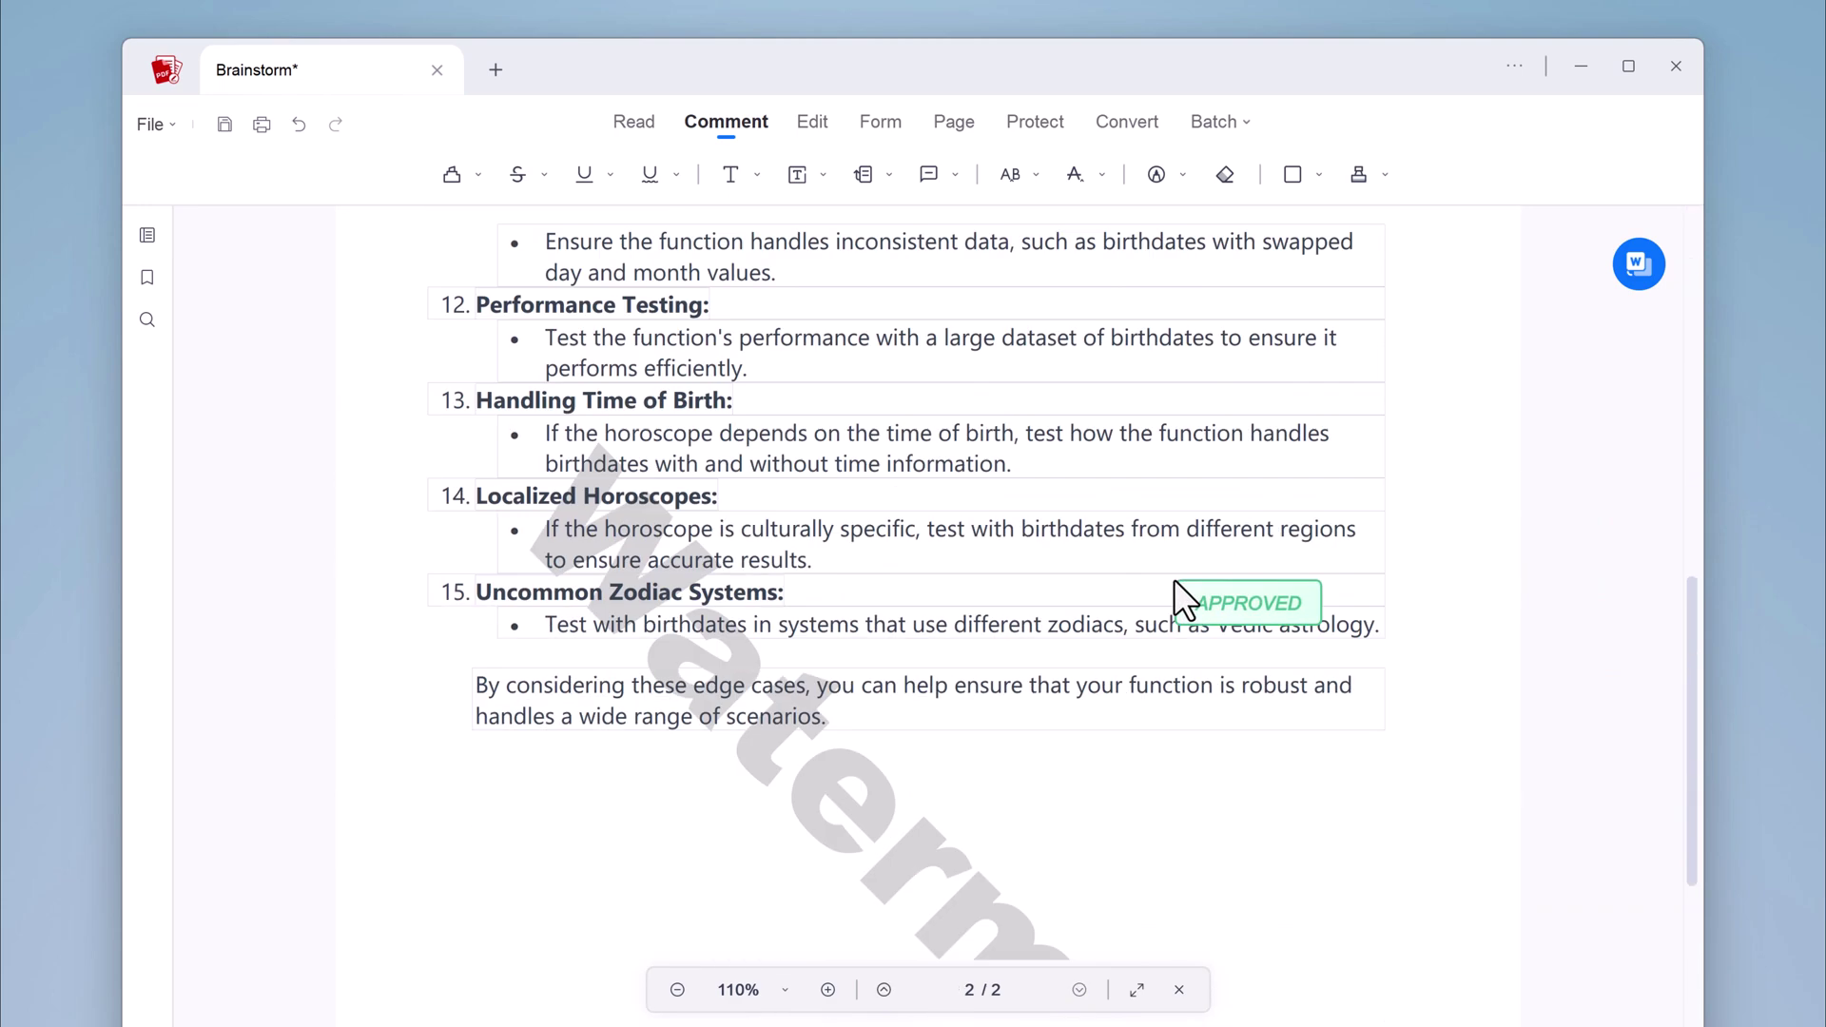
pyautogui.scroll(-3, 1184, 570)
pyautogui.click(1216, 550)
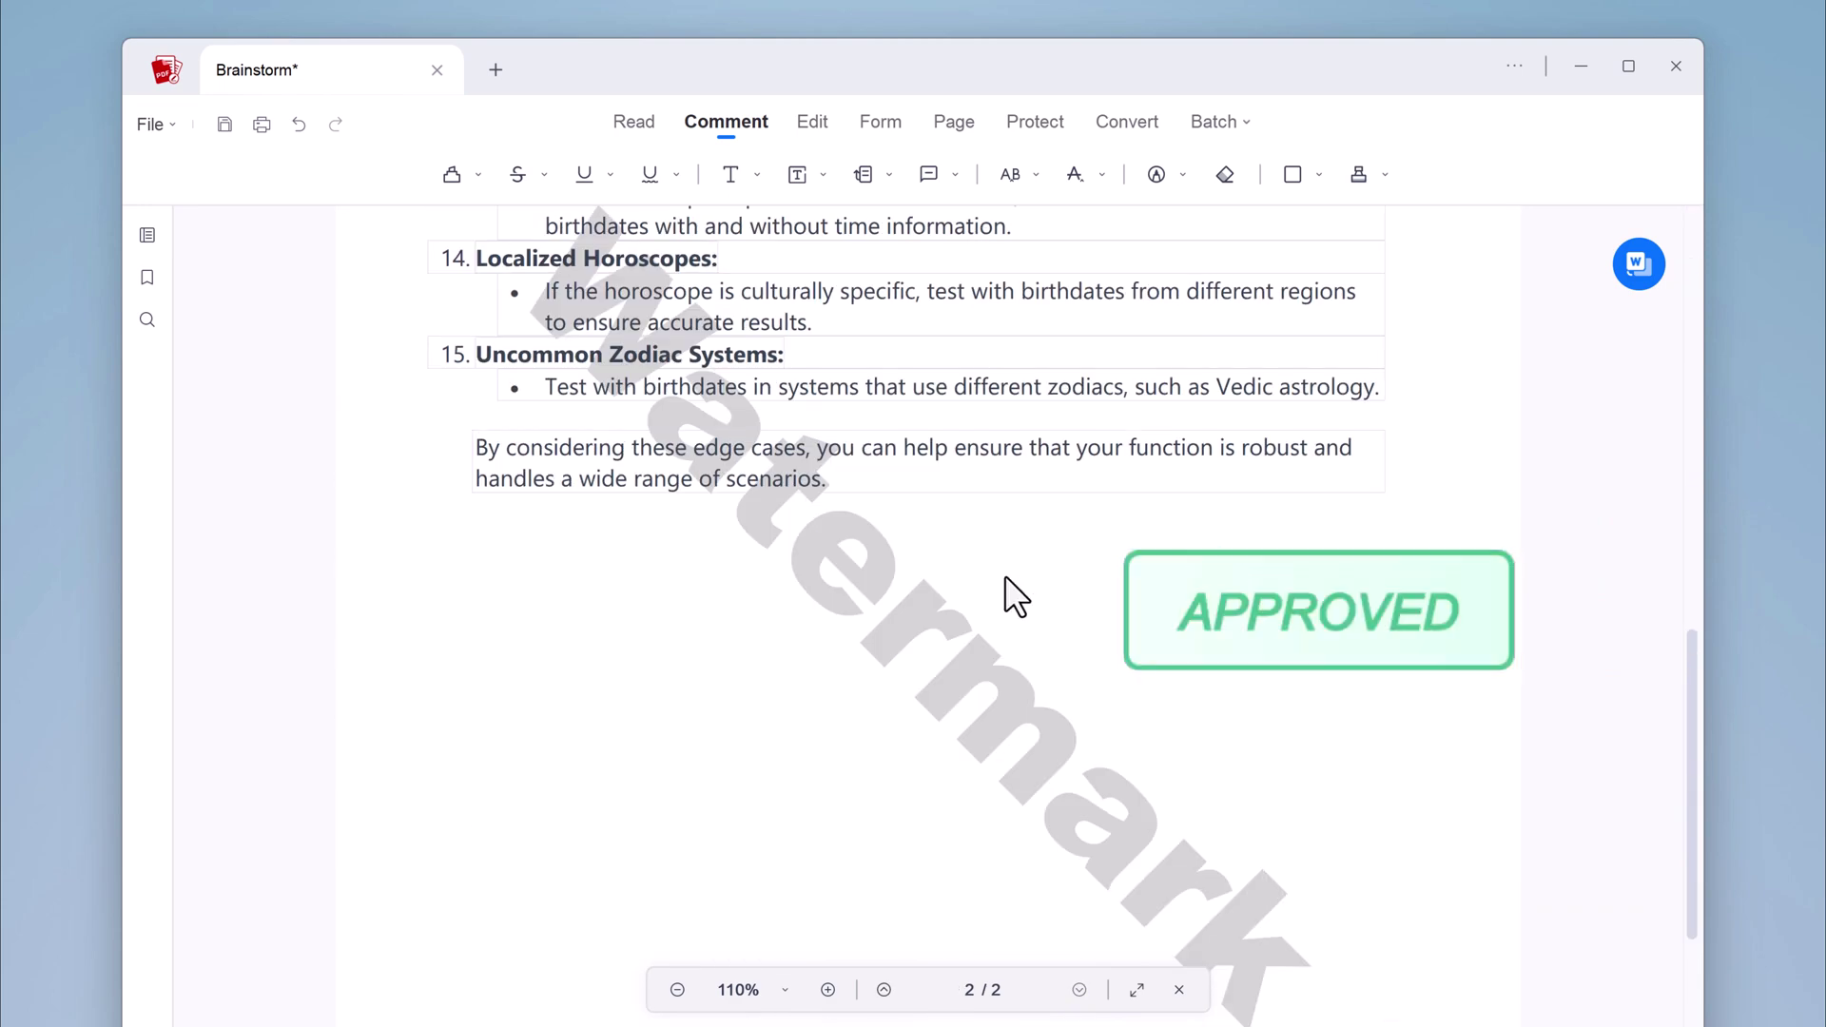
pyautogui.click(1352, 616)
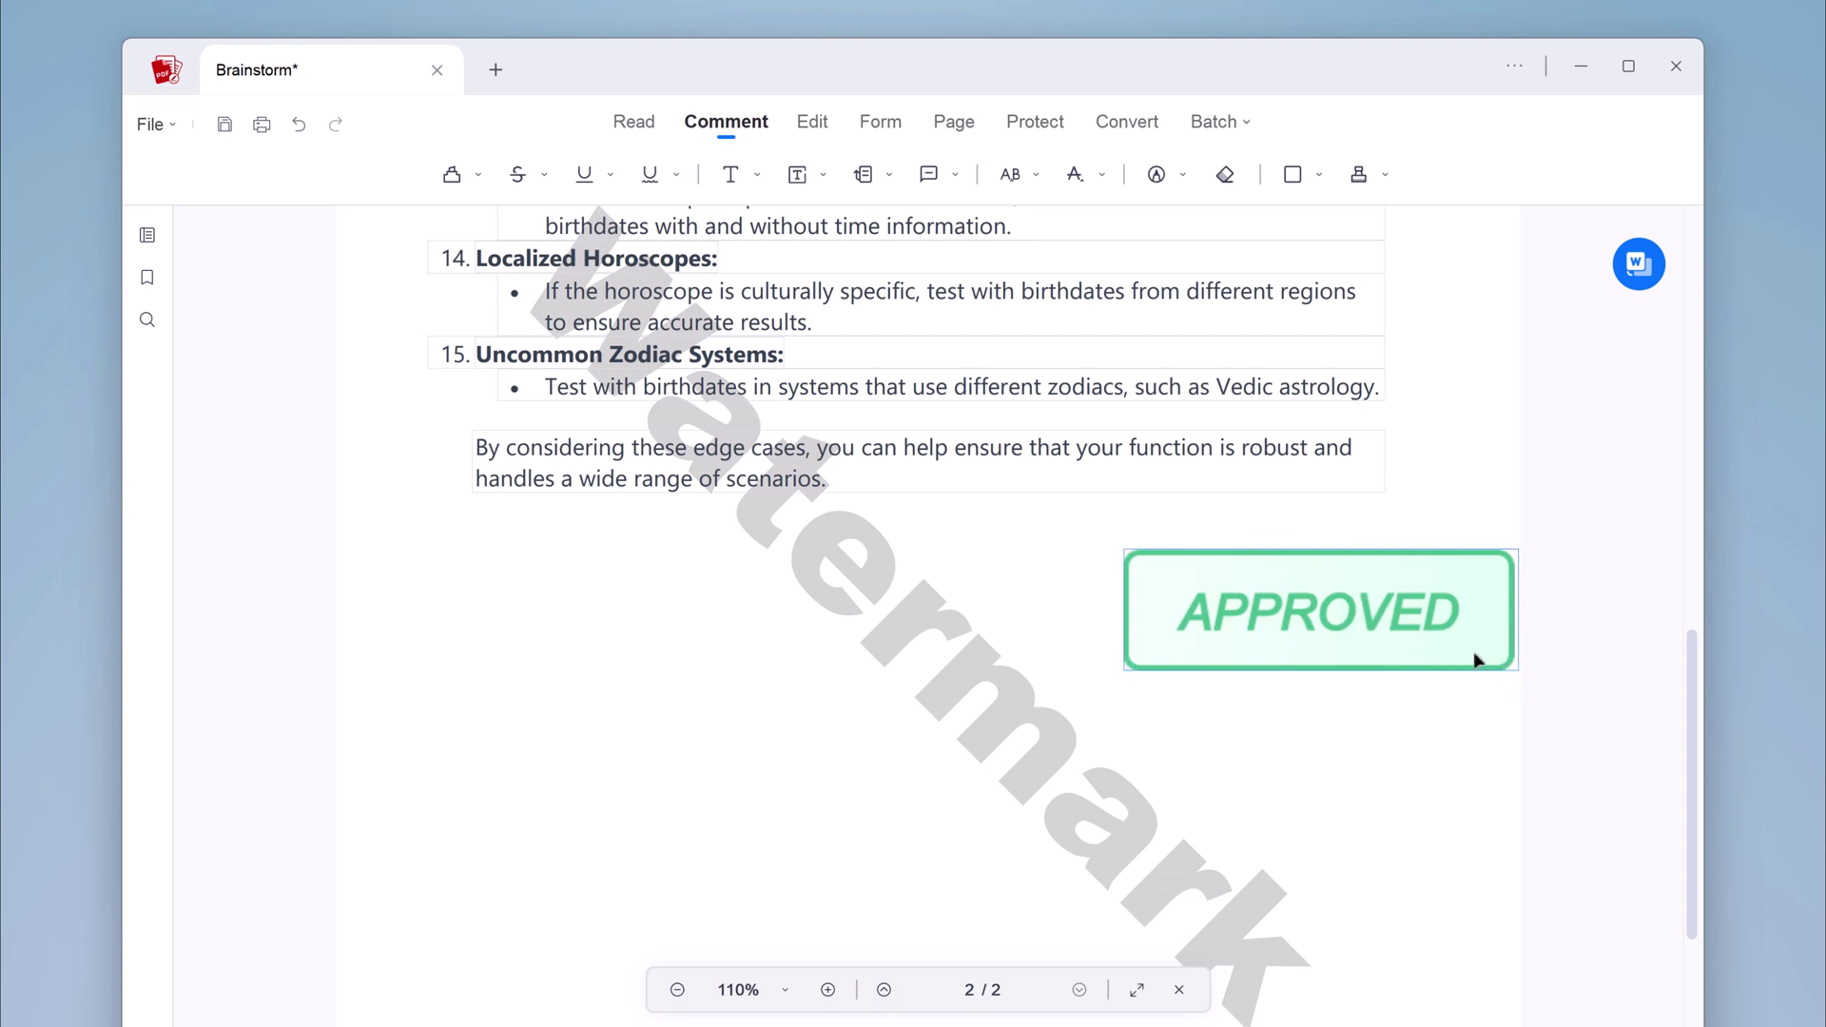
pyautogui.moveTo(1516, 668); pyautogui.dragTo(1414, 603)
pyautogui.scroll(8, 1408, 534)
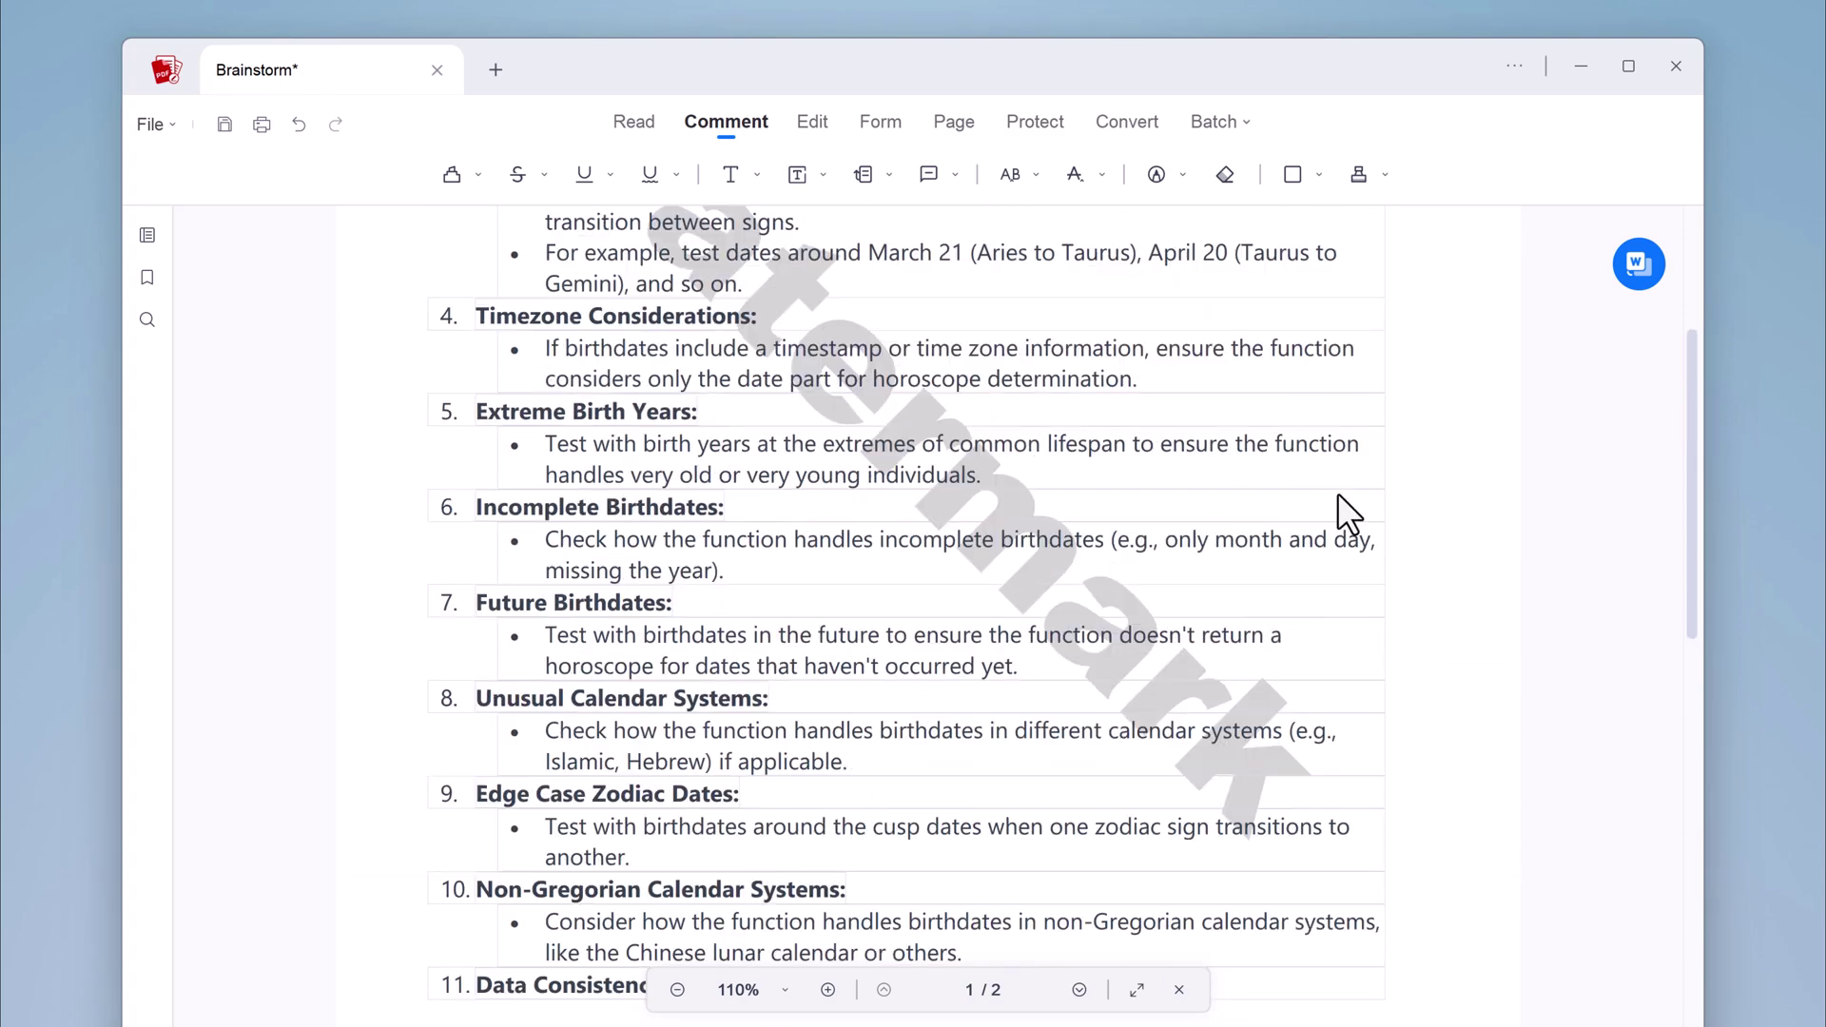
pyautogui.scroll(5, 1339, 495)
# Draw a signature field below page 2's last paragraph and name it with the signer's name
pyautogui.click(891, 123)
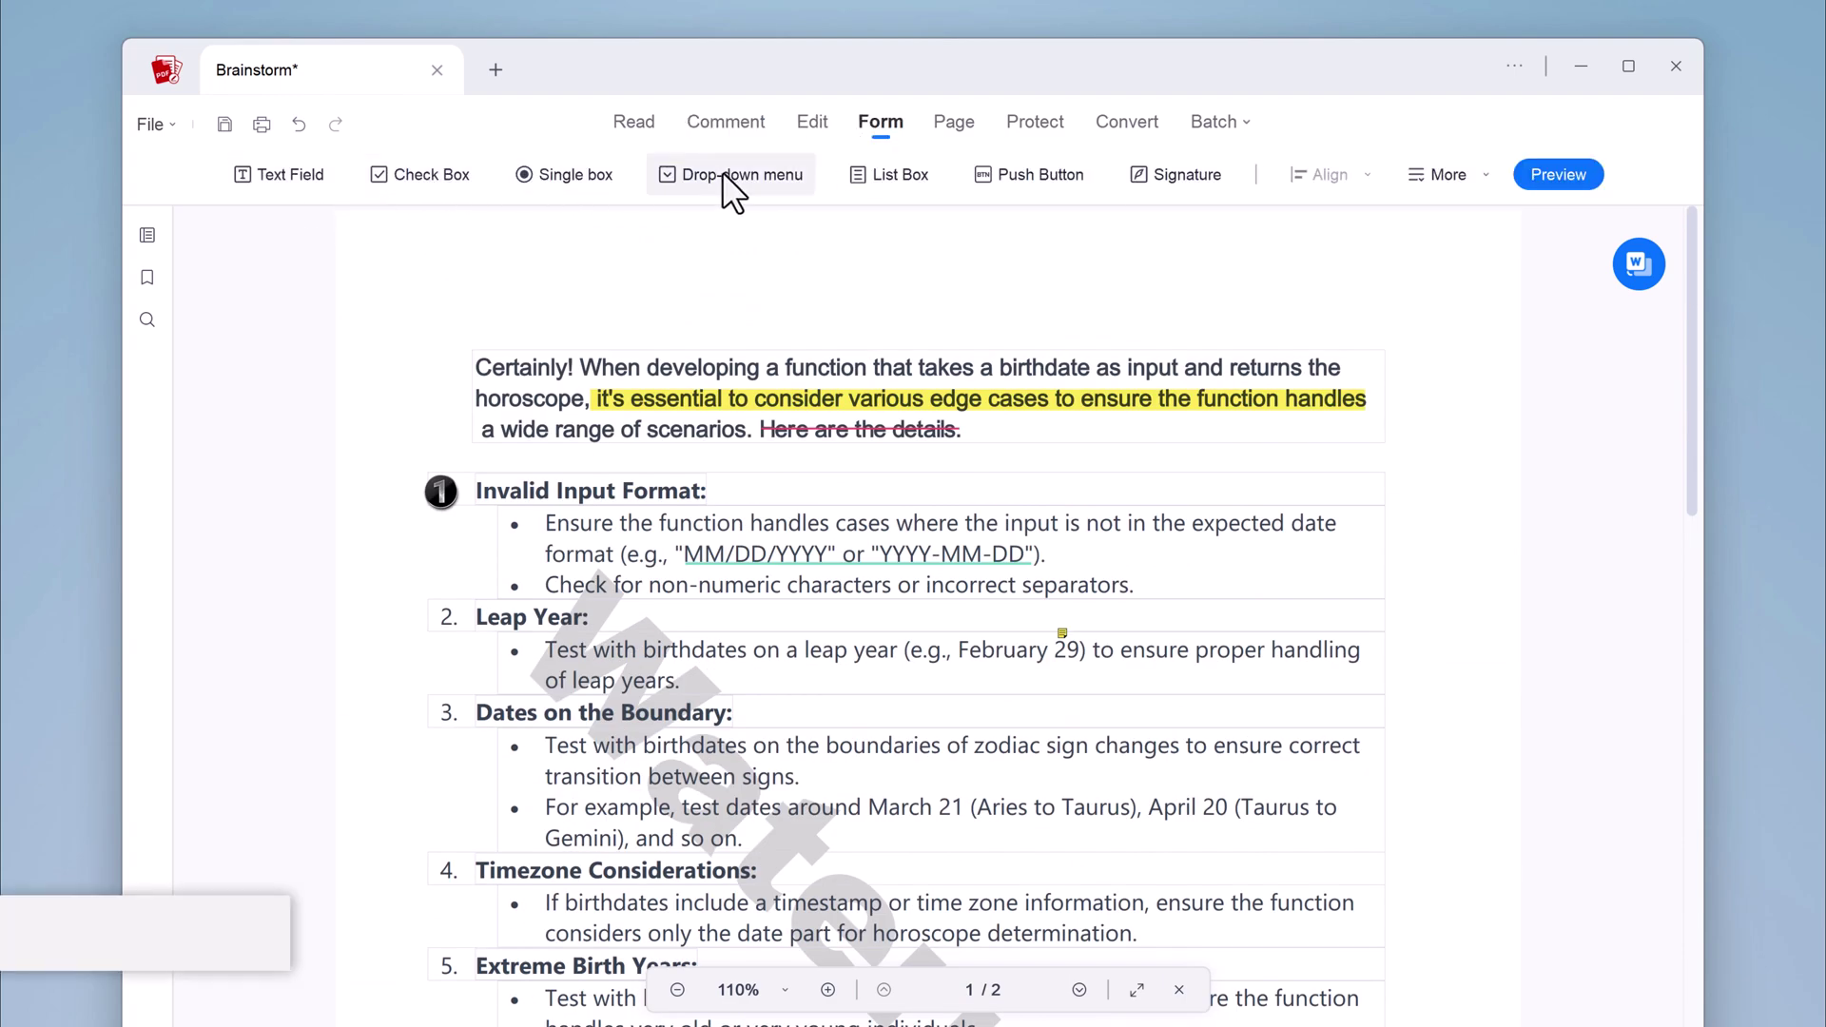
pyautogui.click(1155, 175)
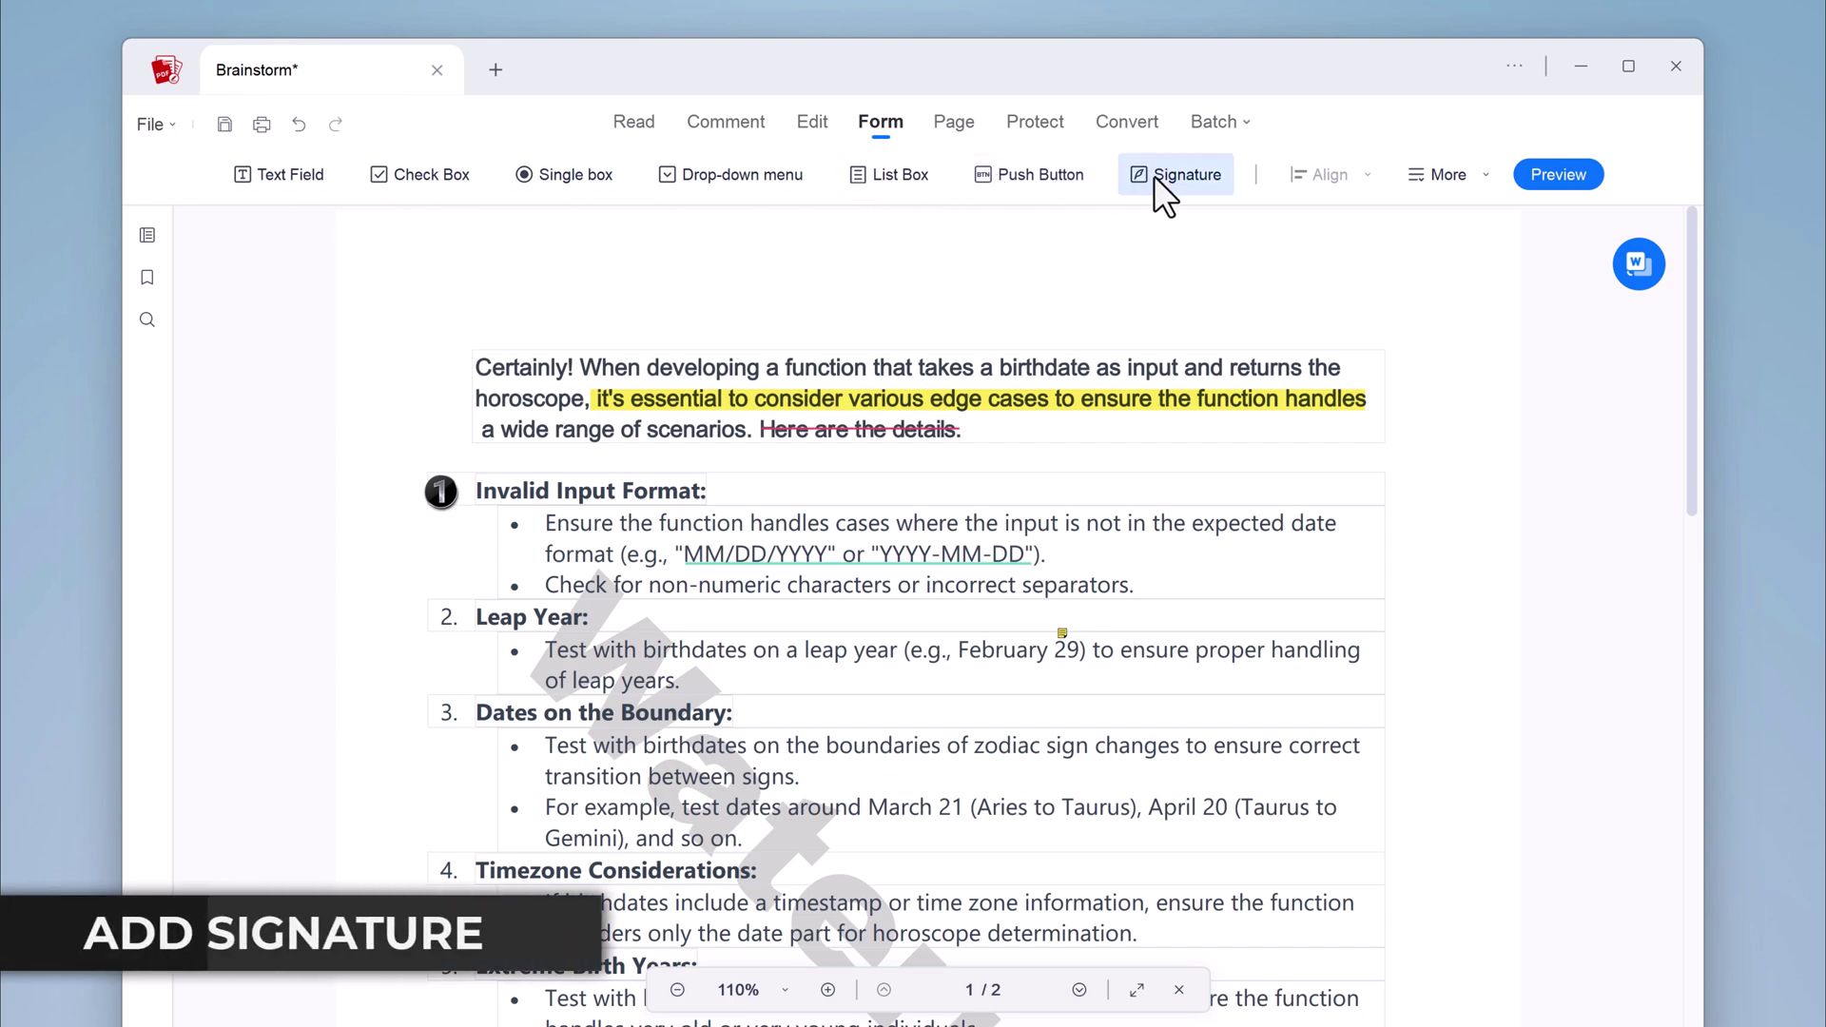
pyautogui.scroll(-15, 1006, 624)
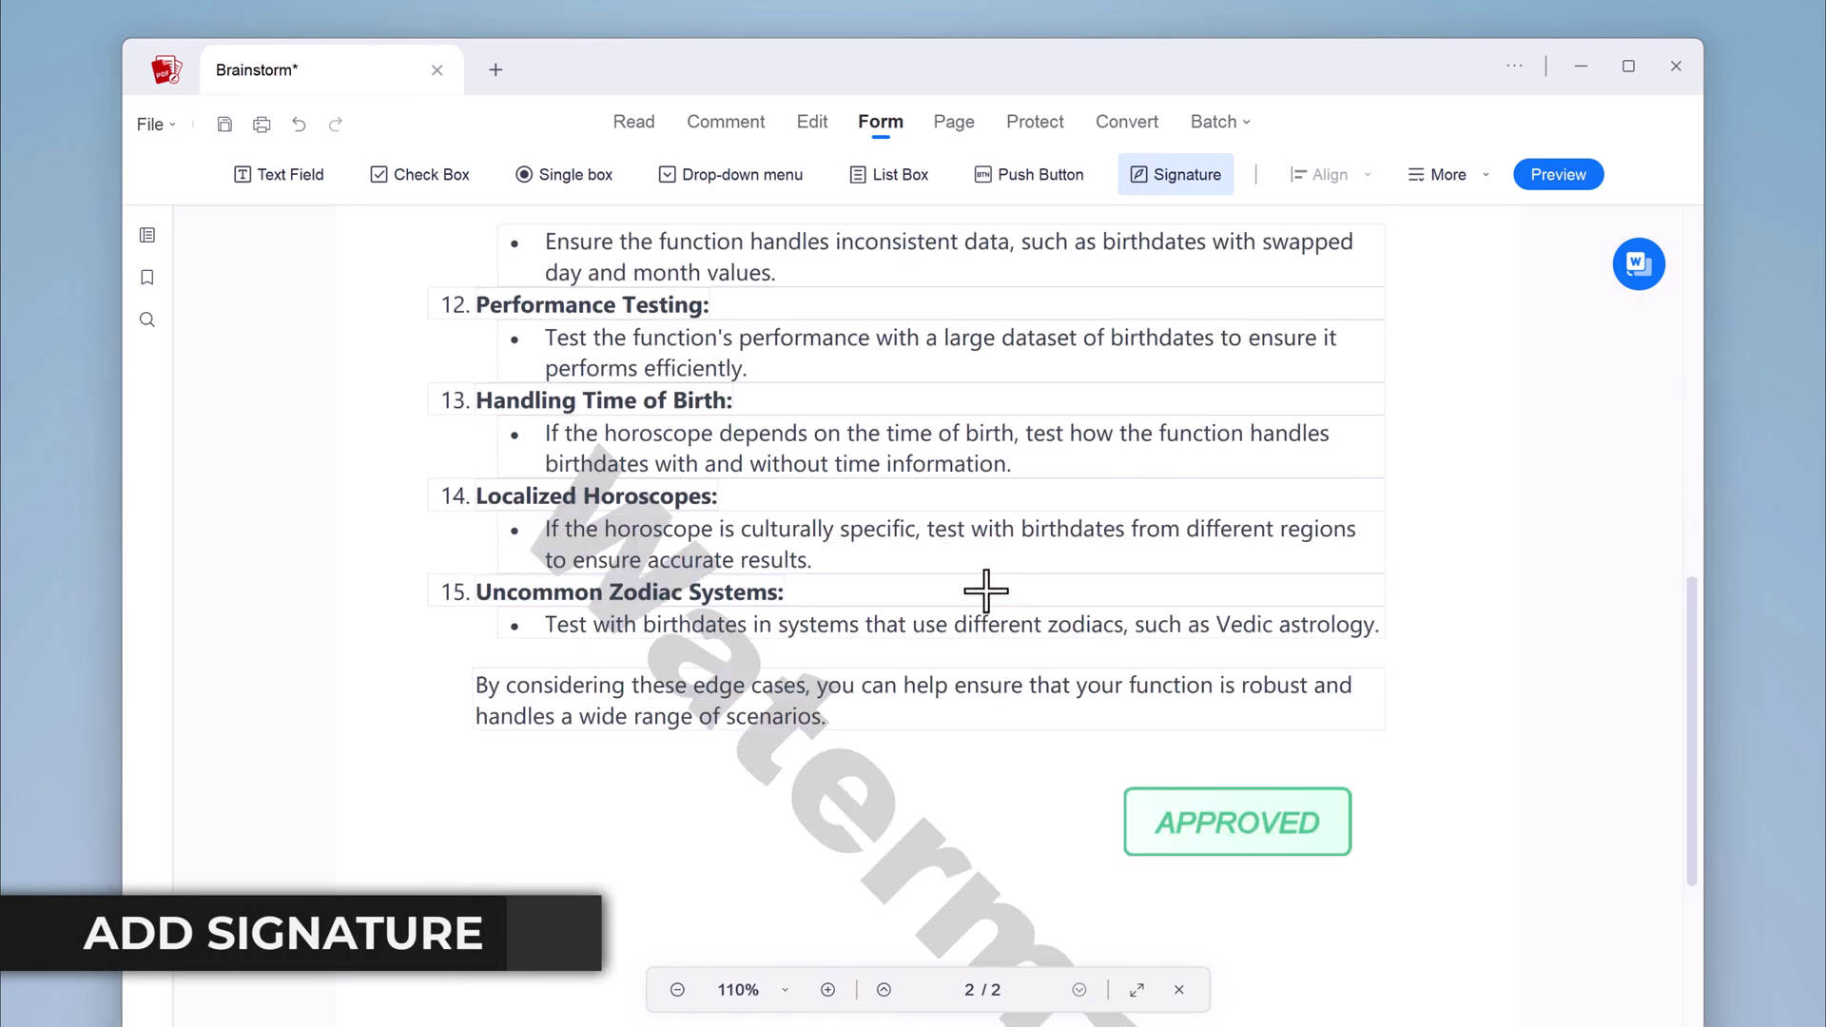
pyautogui.moveTo(464, 644); pyautogui.dragTo(746, 735)
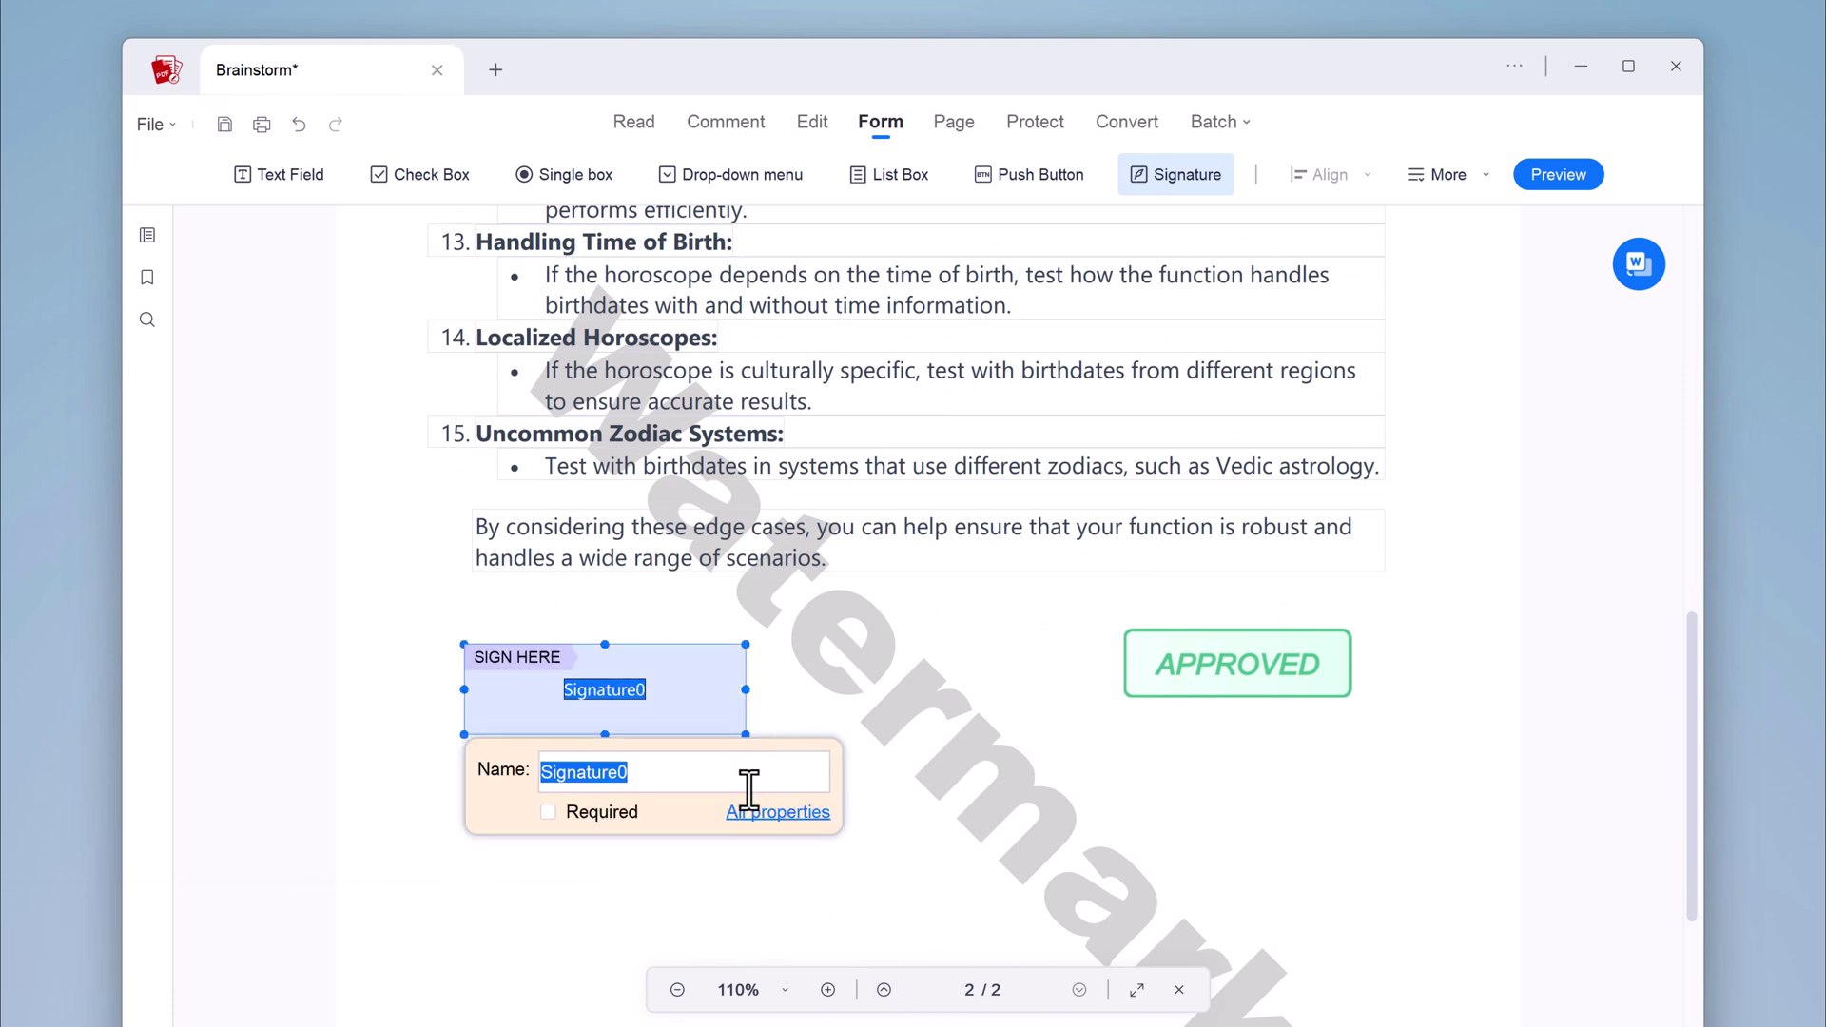
pyautogui.write('fahed')
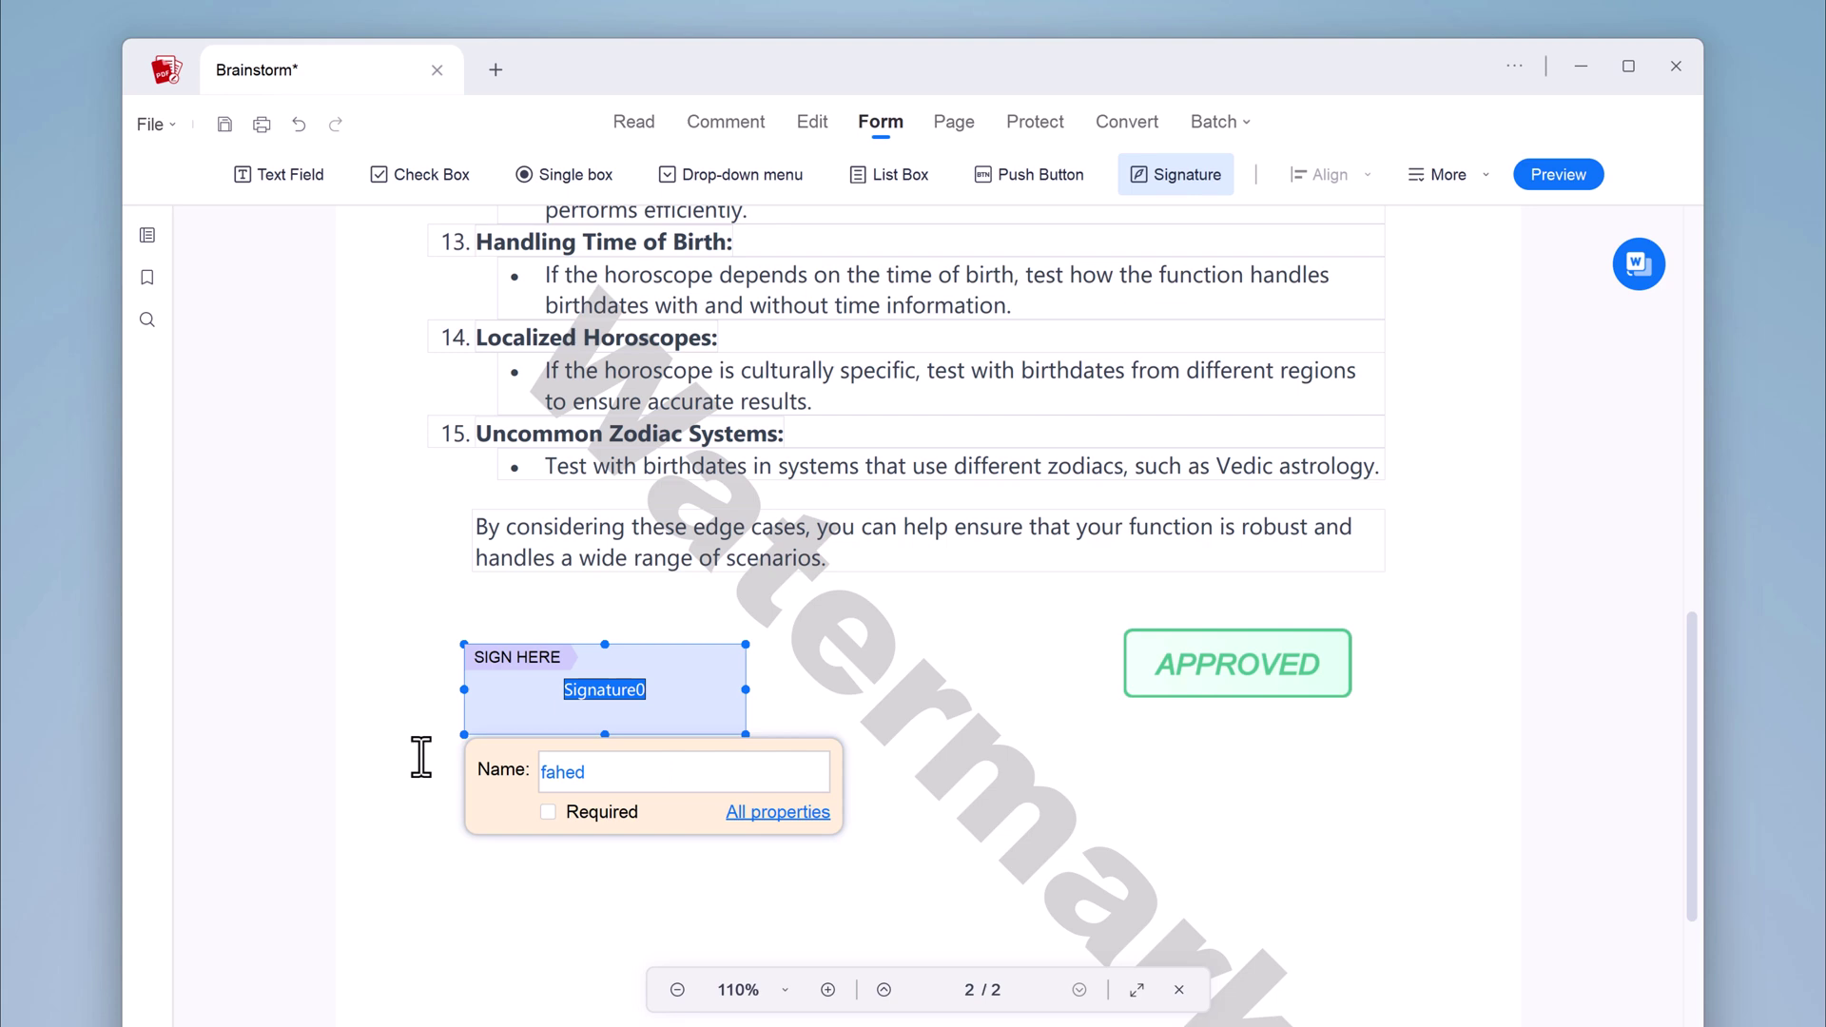
pyautogui.click(584, 844)
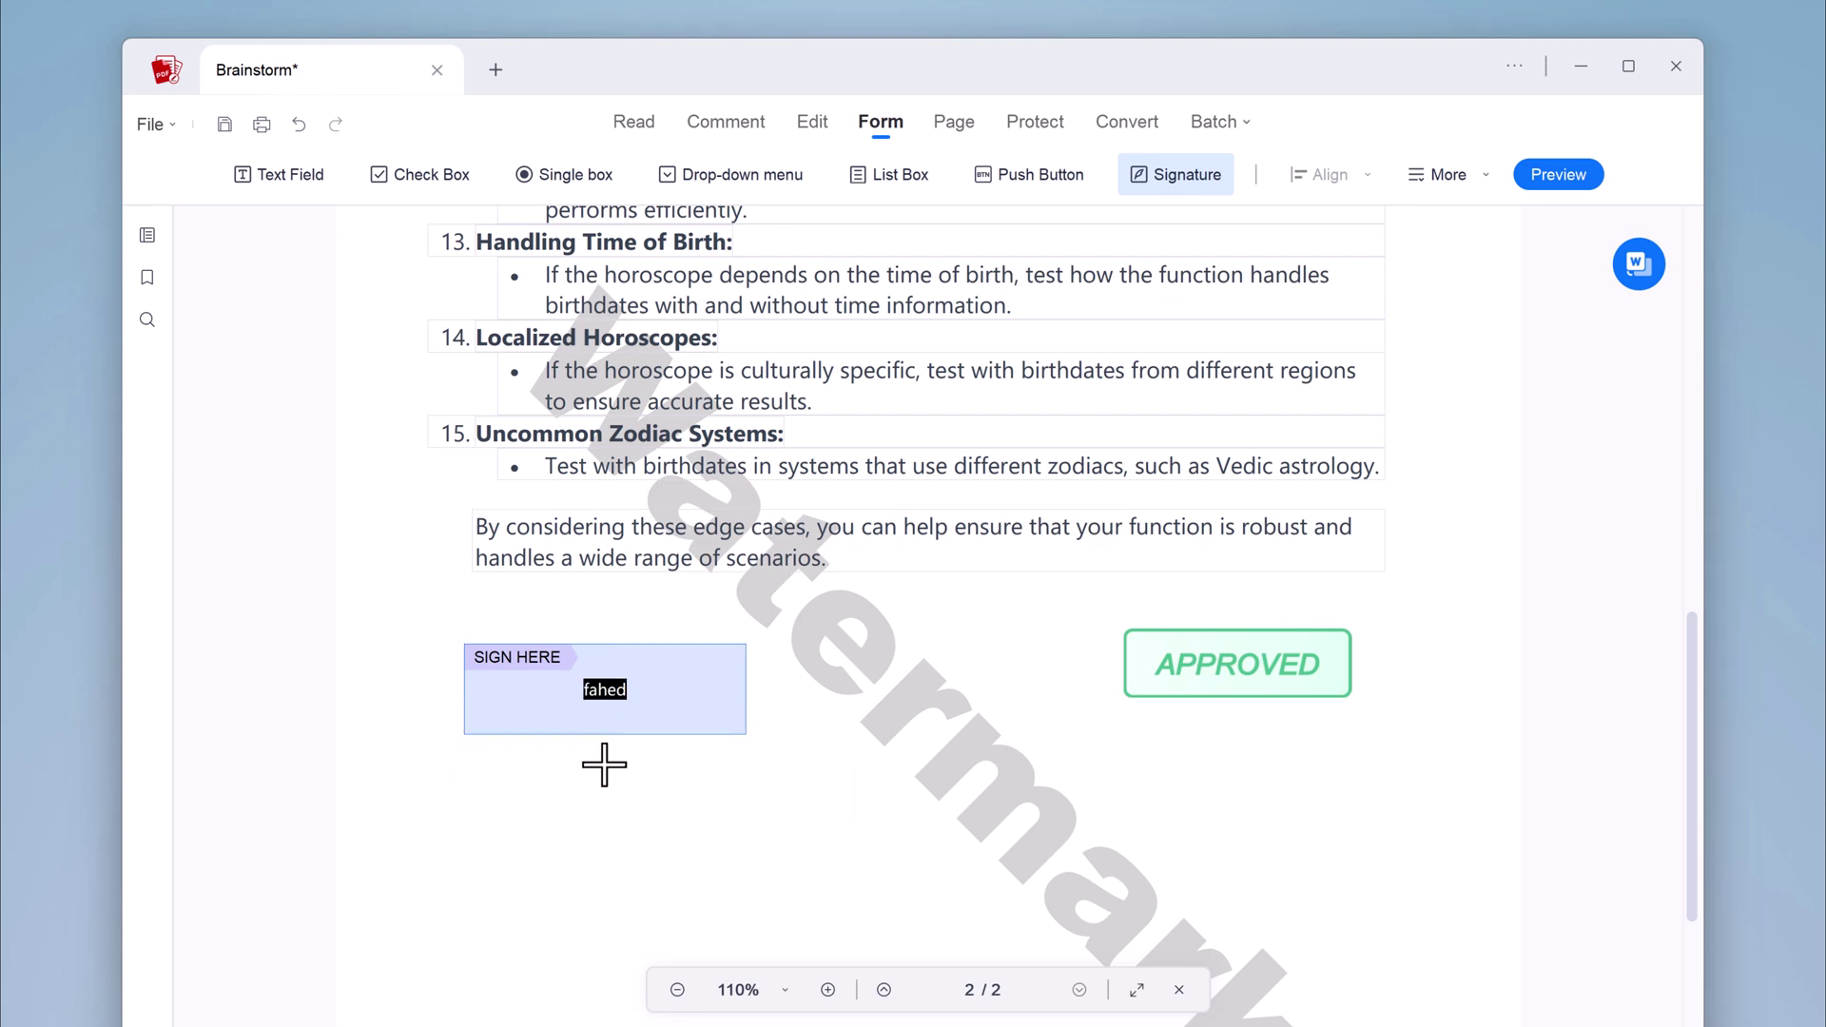
# Set the signature field to mark all fields read-only once signed
pyautogui.scroll(-1, 746, 685)
pyautogui.click(602, 612)
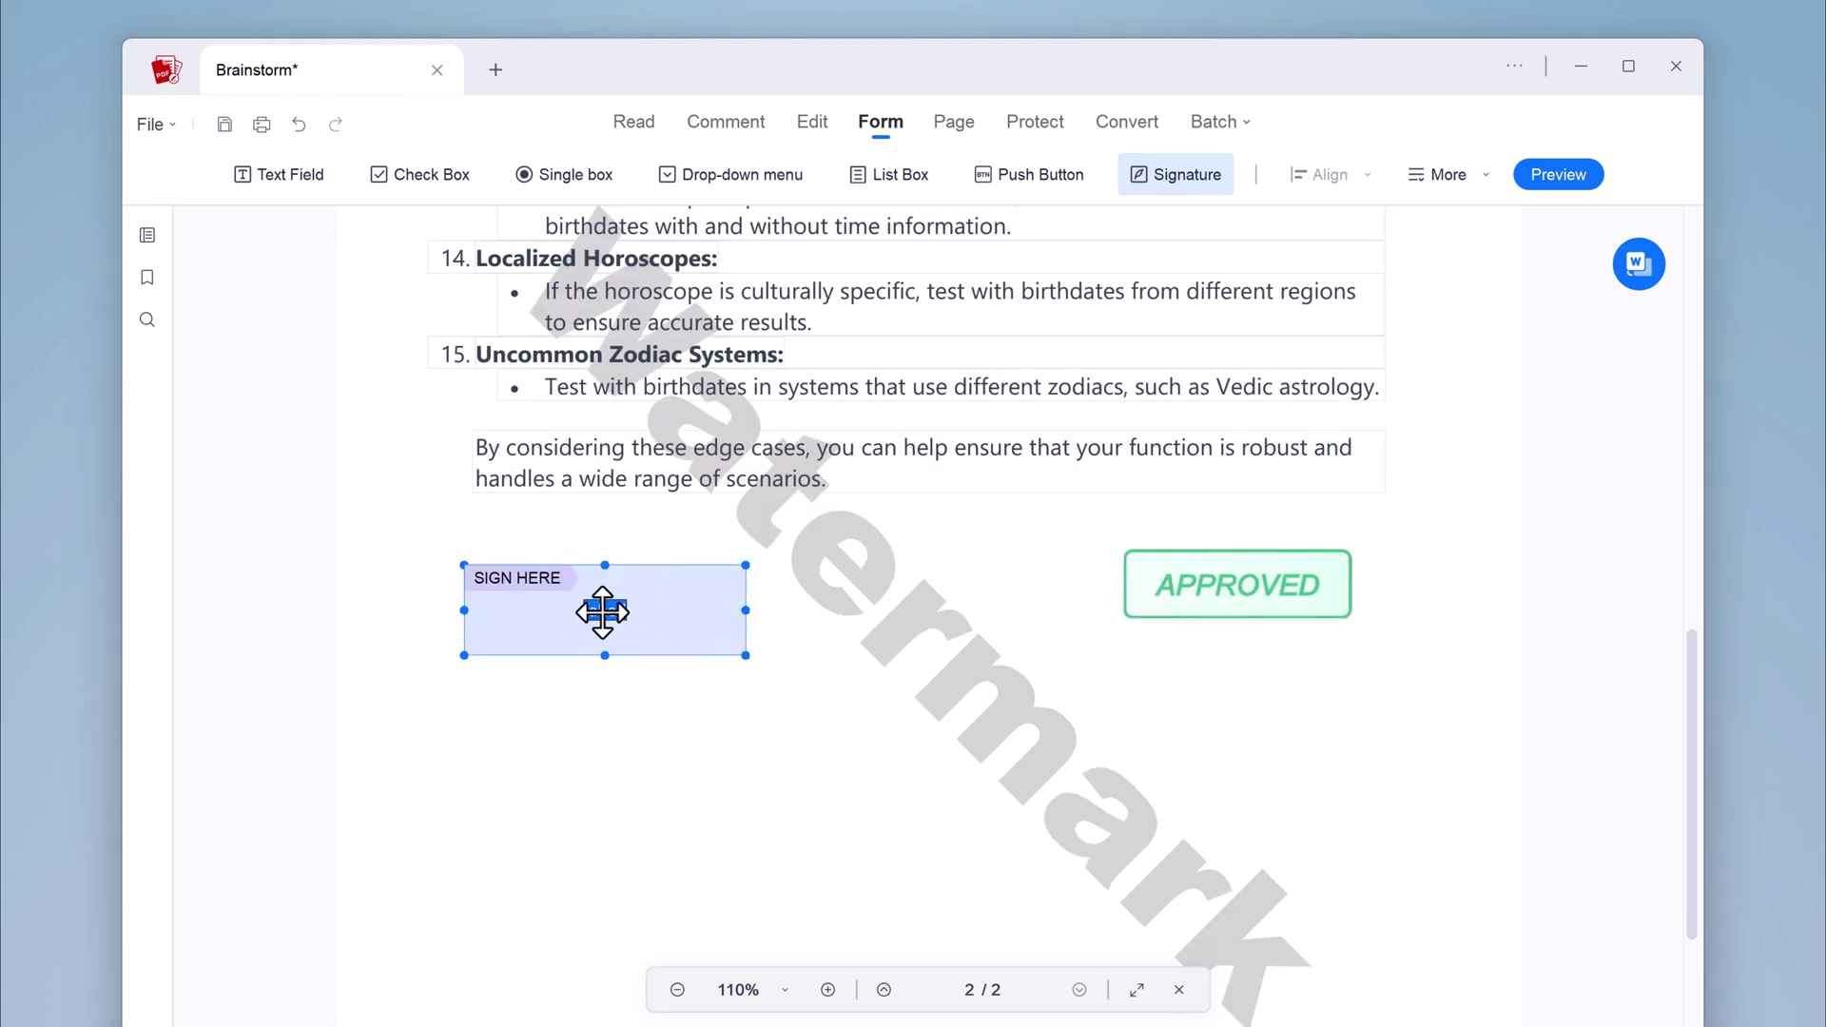
pyautogui.doubleClick(602, 612)
pyautogui.click(761, 315)
pyautogui.click(795, 316)
pyautogui.click(634, 448)
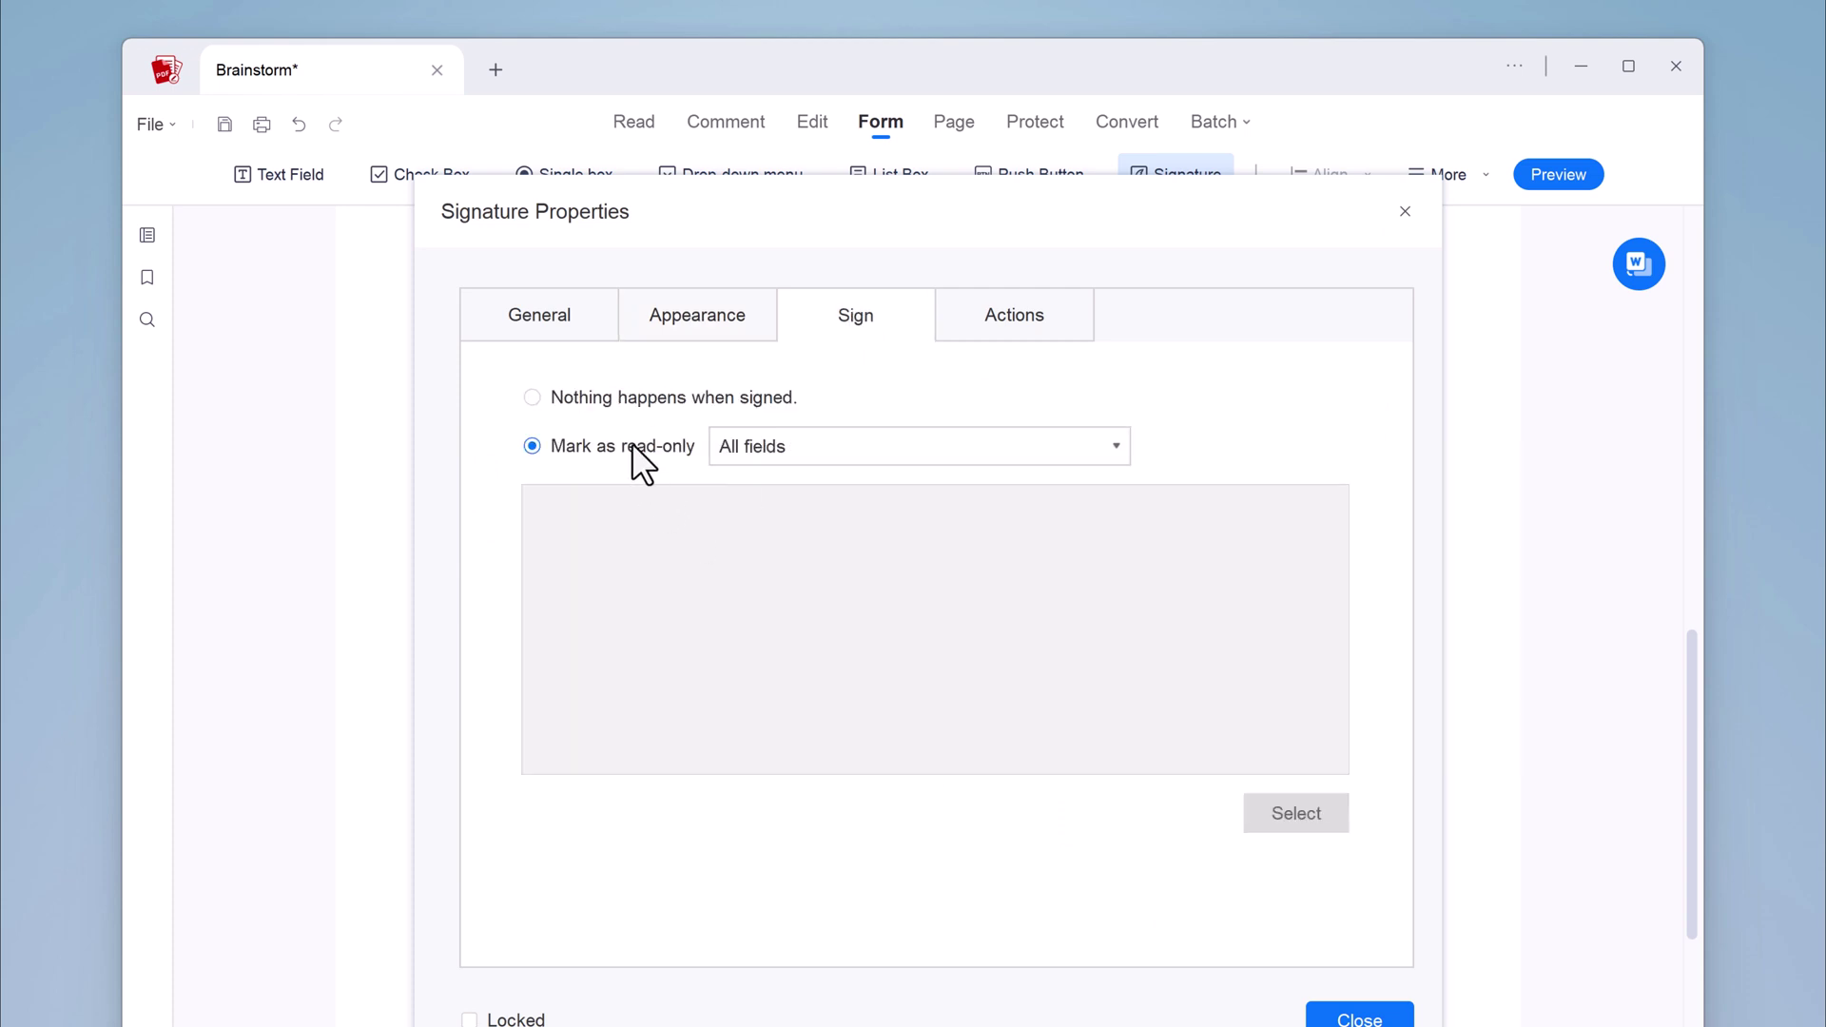
pyautogui.click(1052, 322)
pyautogui.click(541, 314)
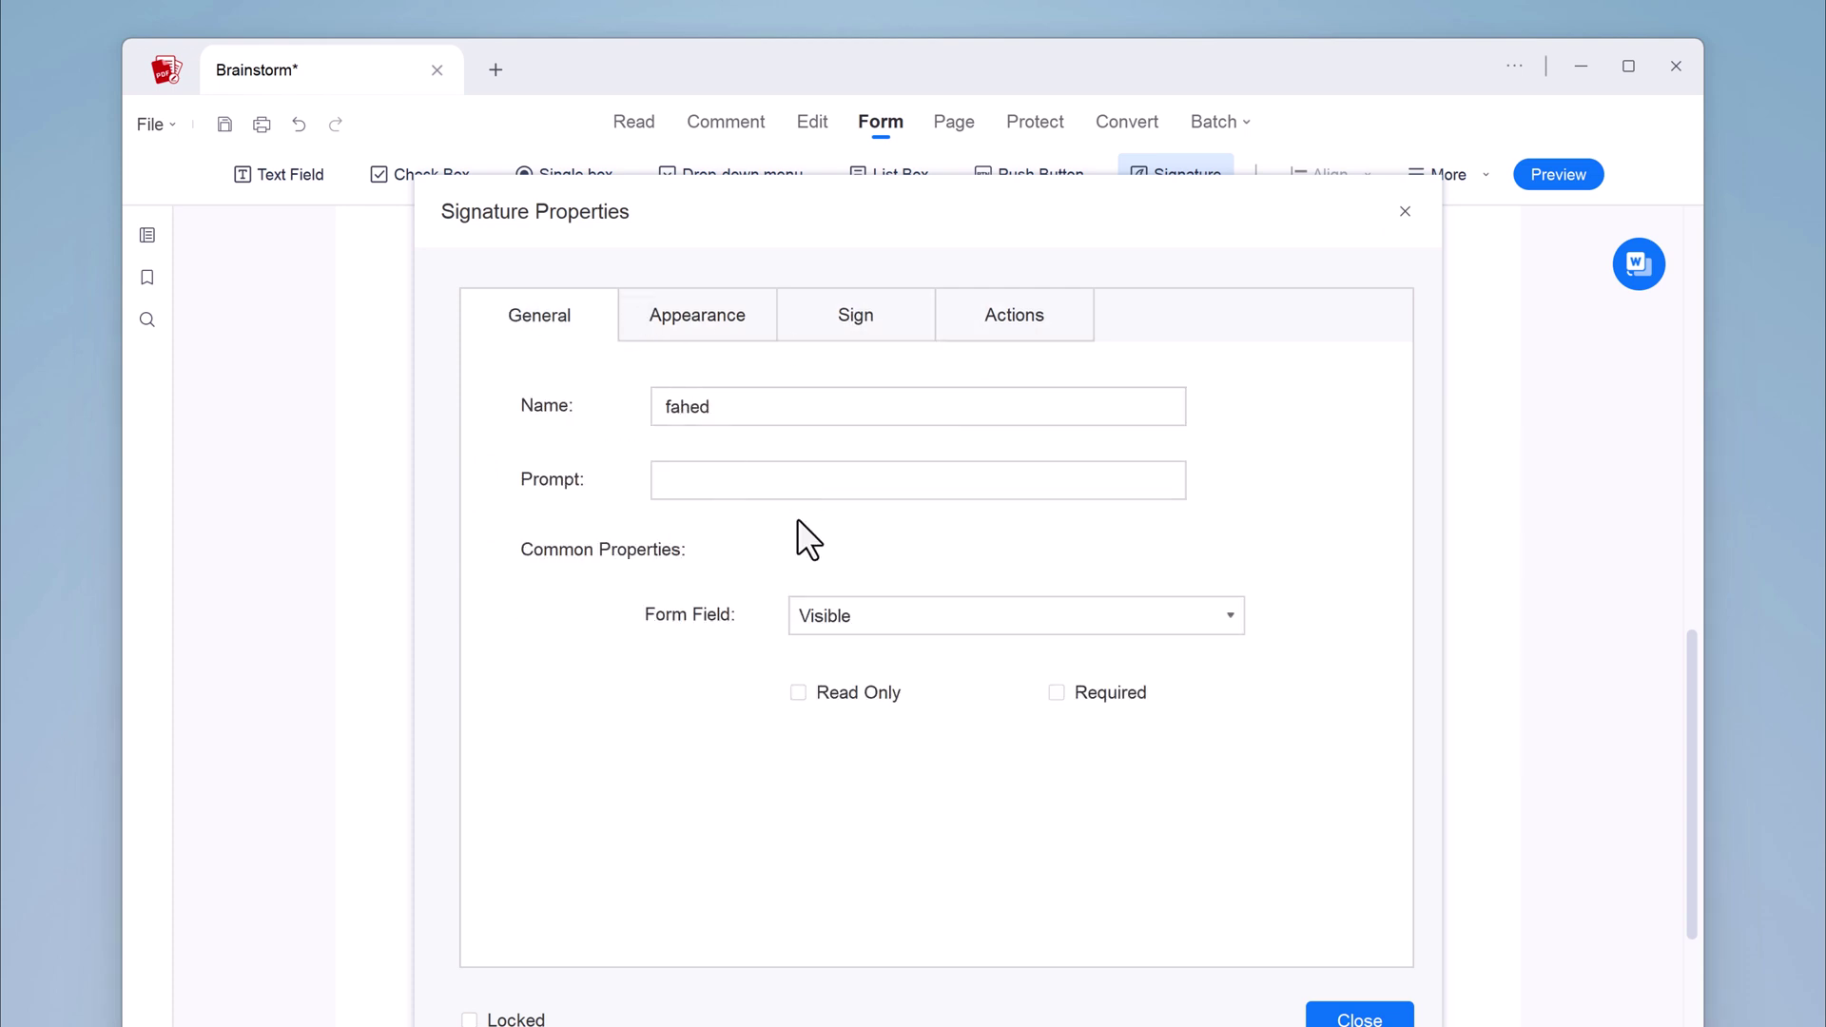
pyautogui.click(1405, 211)
# Preview the form as a signer would see it
pyautogui.click(1440, 173)
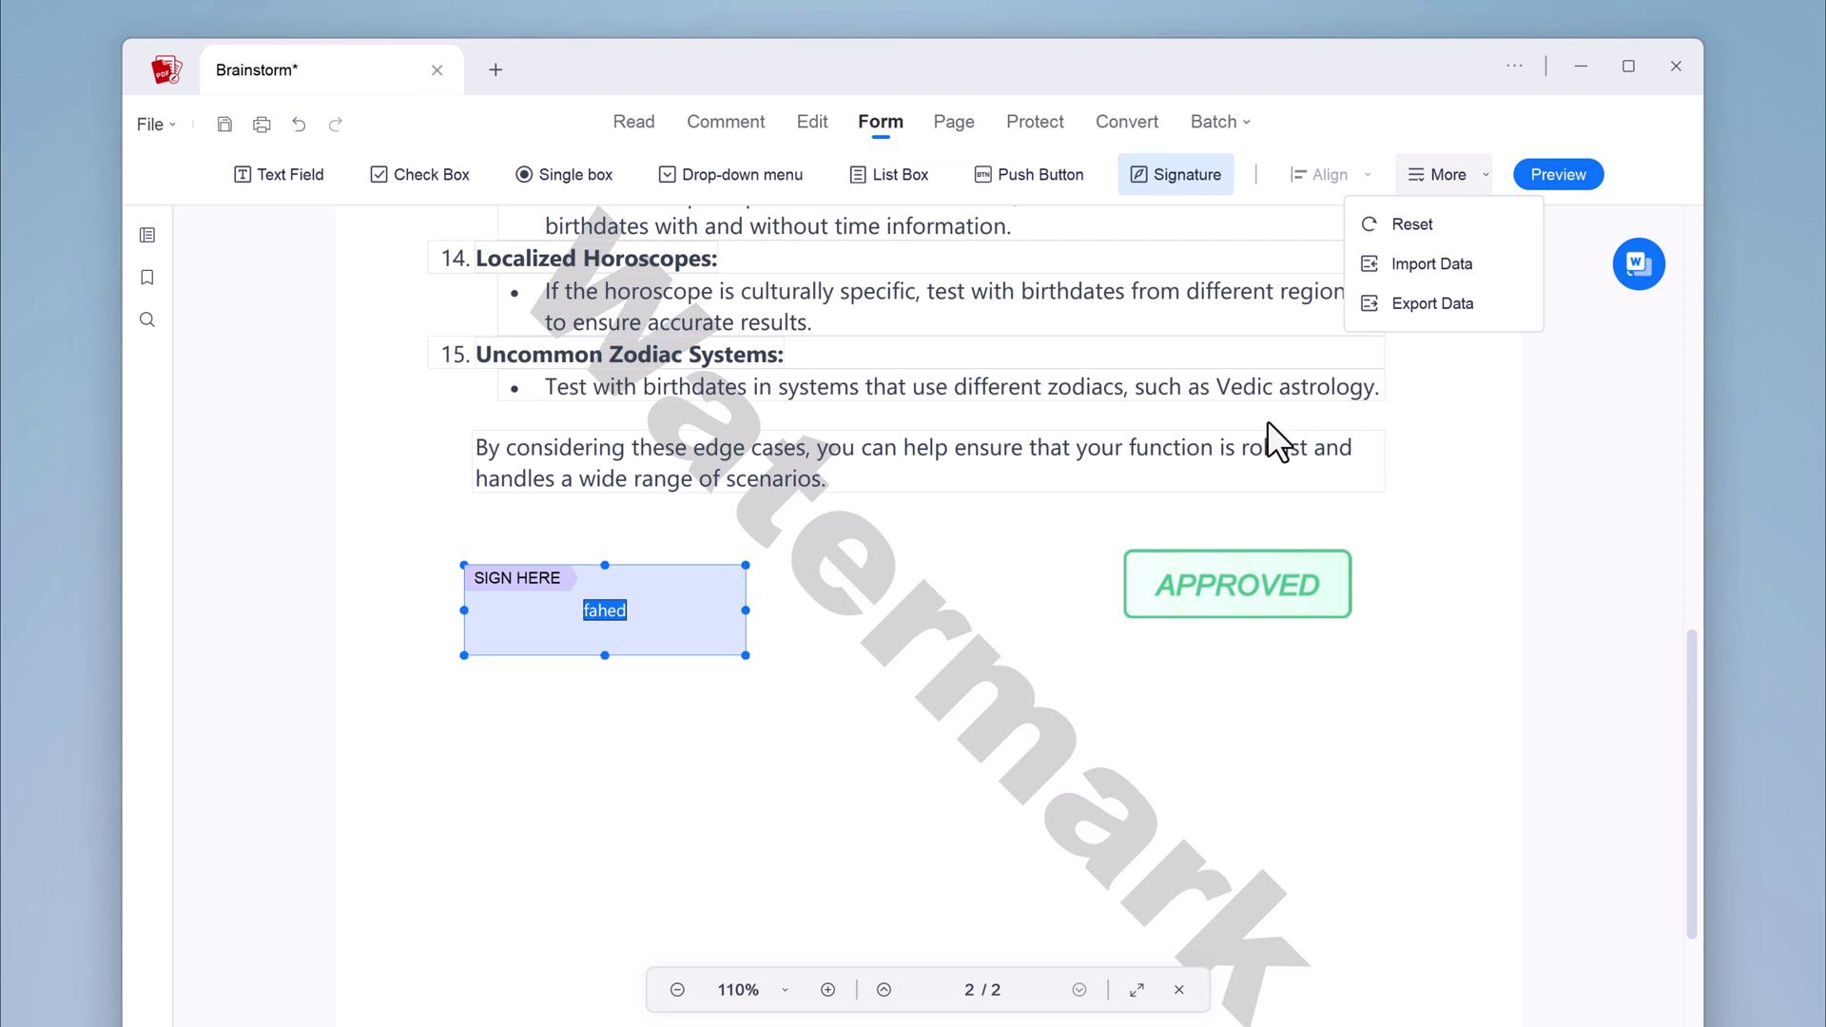
pyautogui.click(1269, 424)
pyautogui.click(1570, 175)
# Leave the preview, view both pages as thumbnails, then switch to the Protect tools
pyautogui.click(1561, 175)
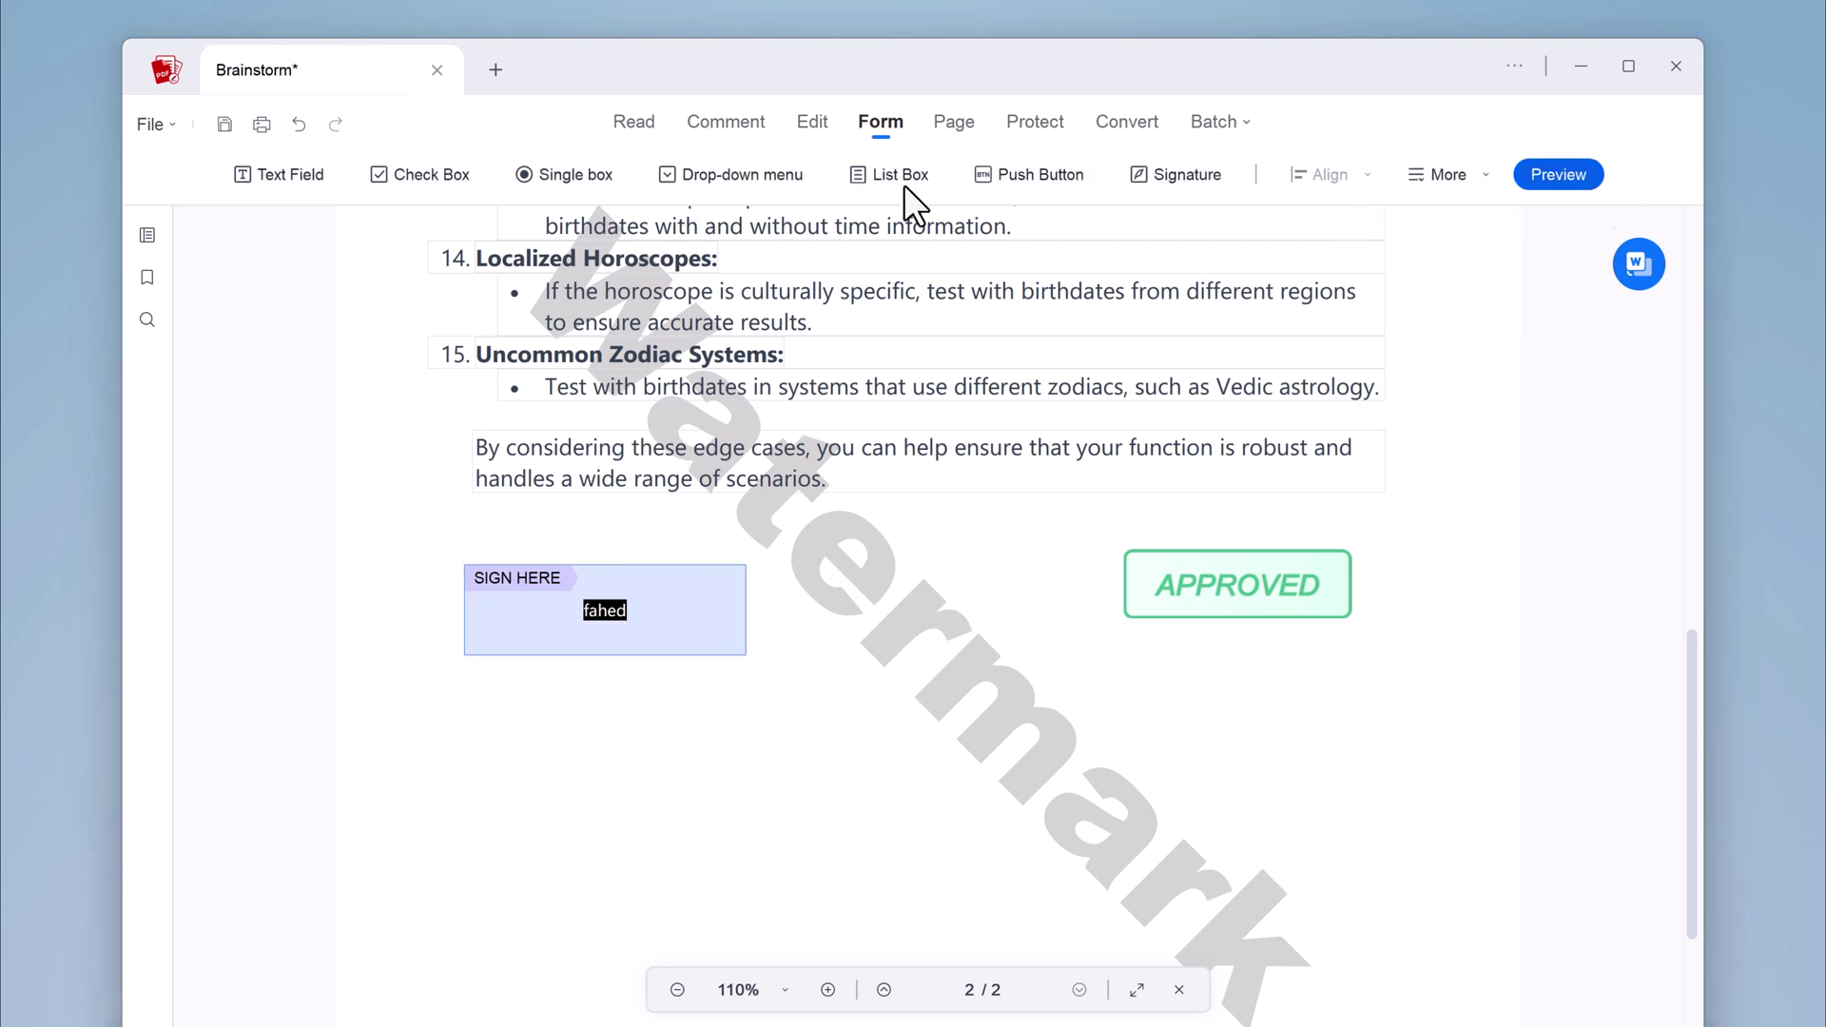
pyautogui.click(951, 124)
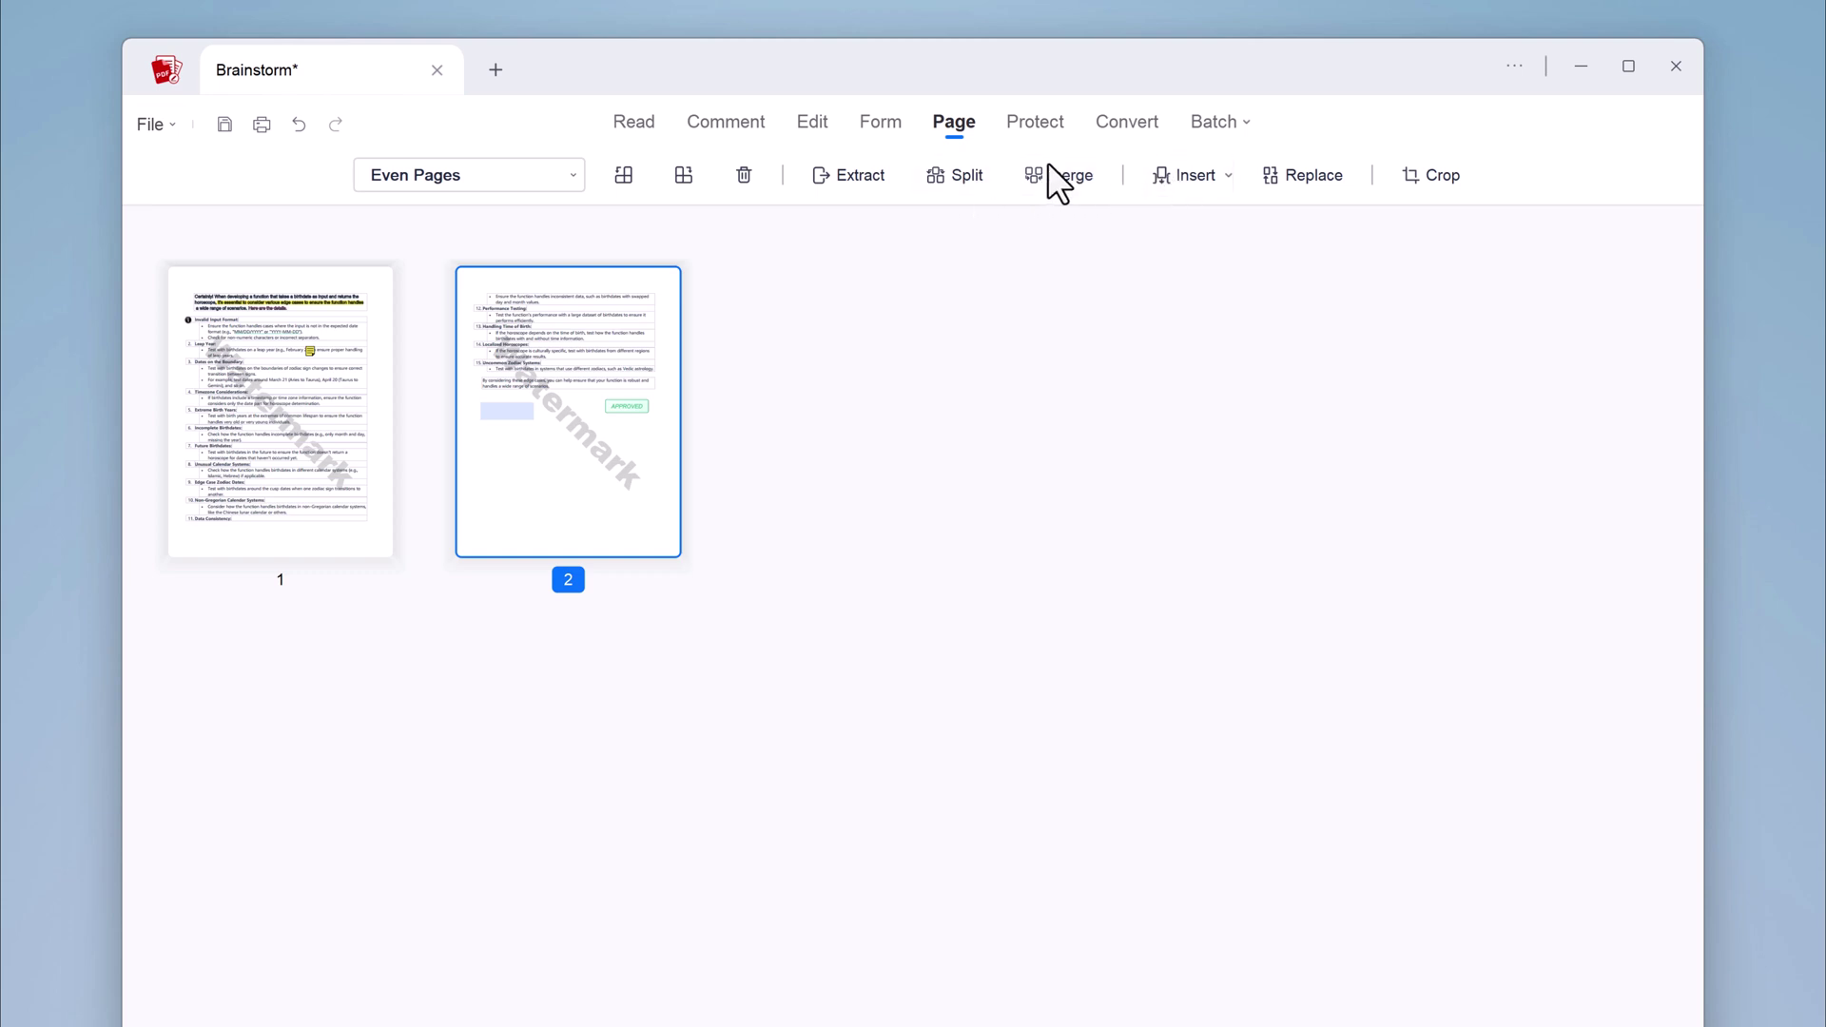
pyautogui.click(1048, 128)
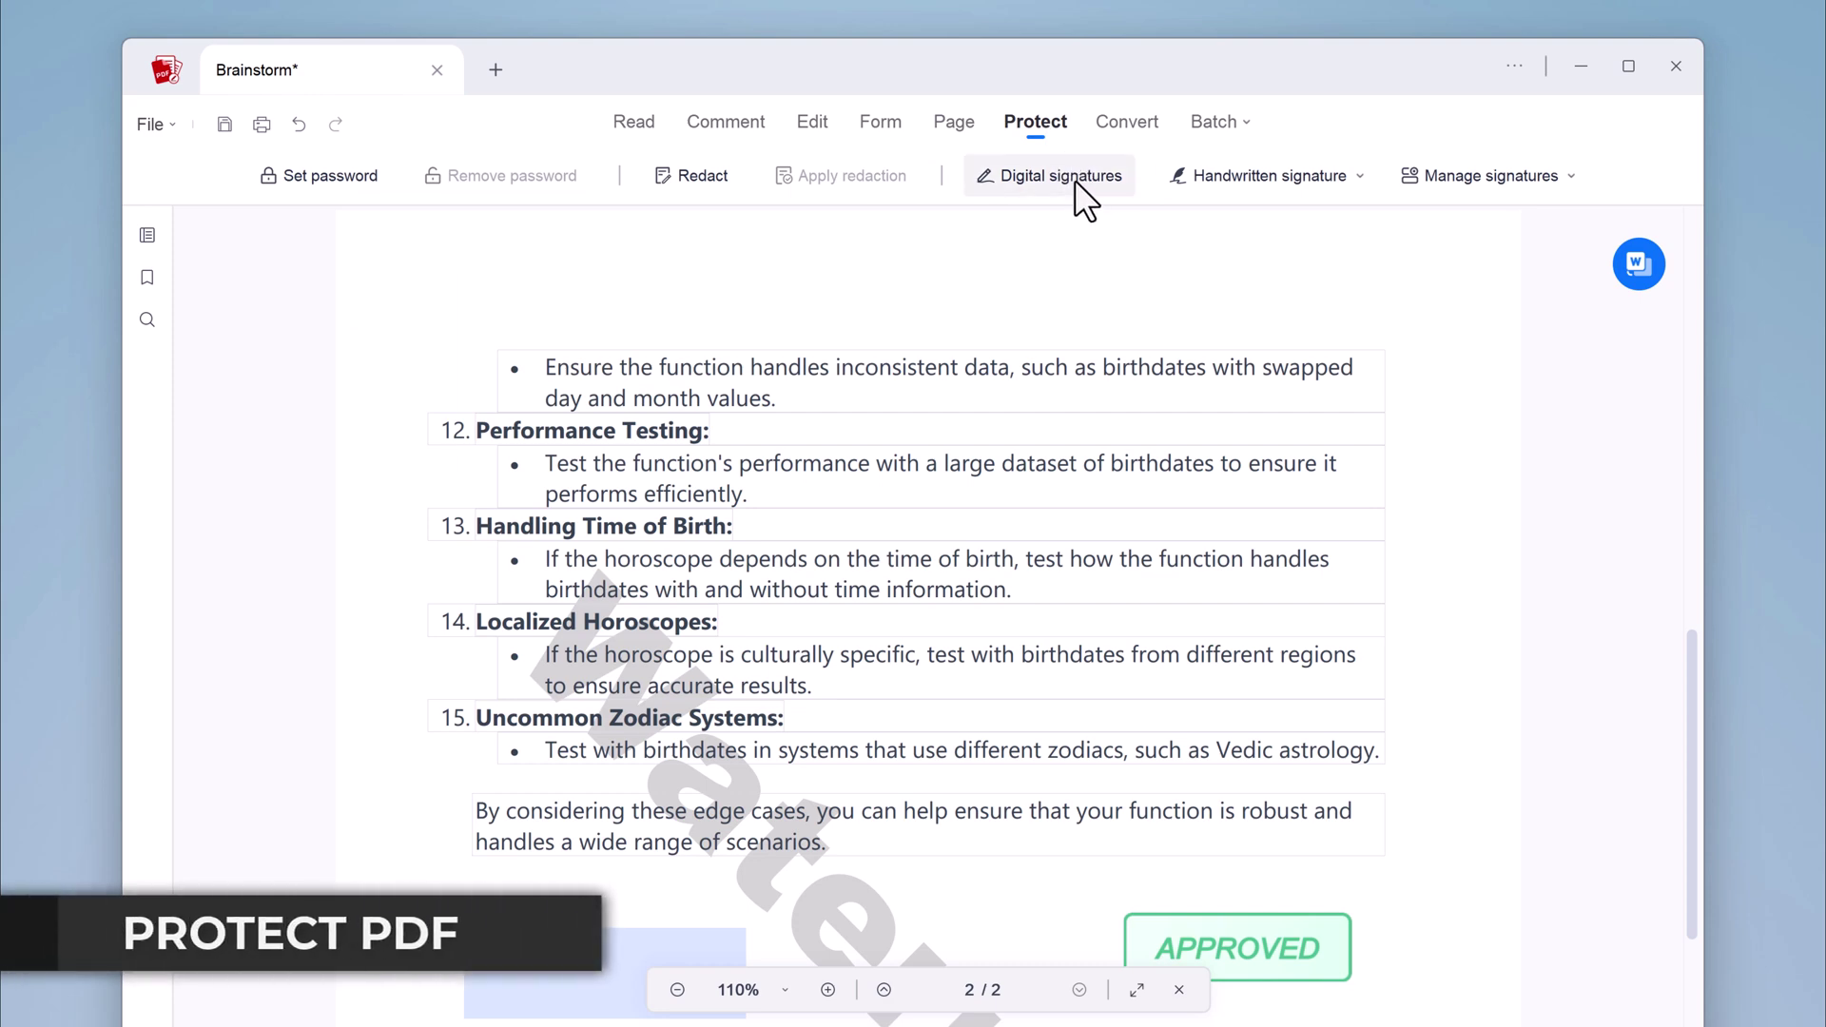
# Require a document open password, confirm it, and add a separate permissions password
pyautogui.click(335, 186)
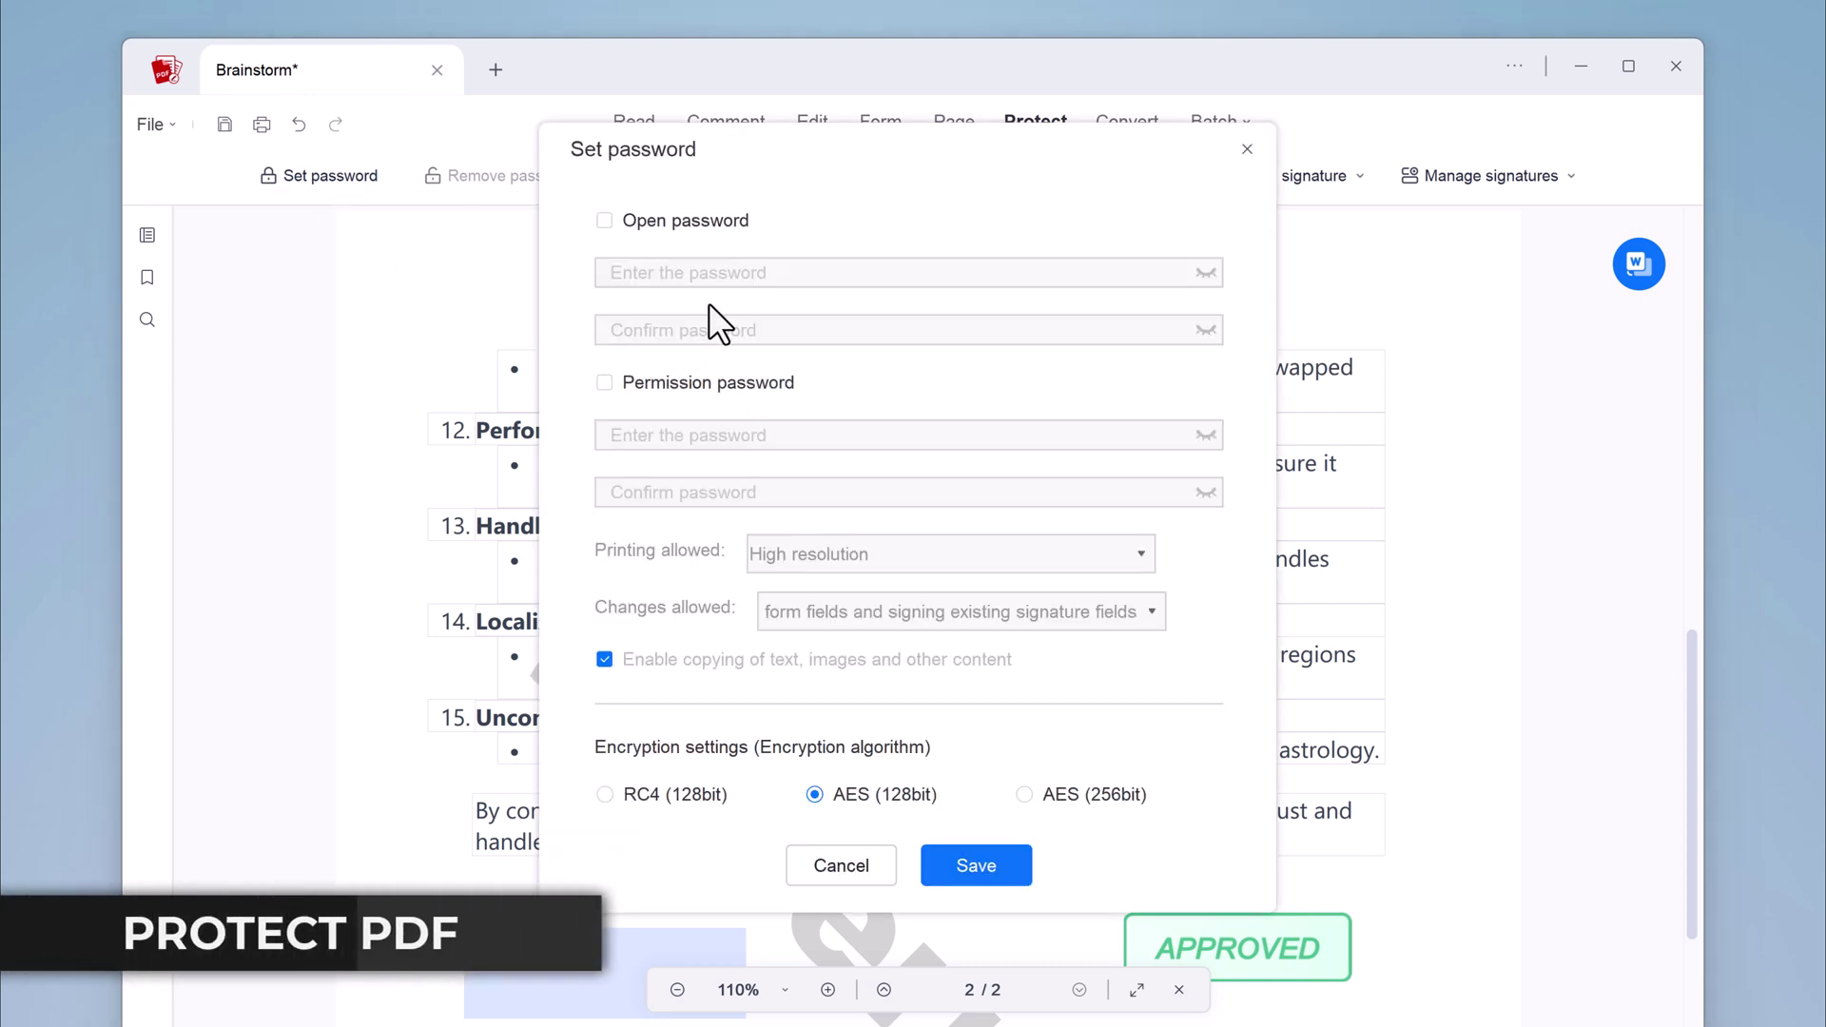
pyautogui.click(657, 223)
pyautogui.click(683, 274)
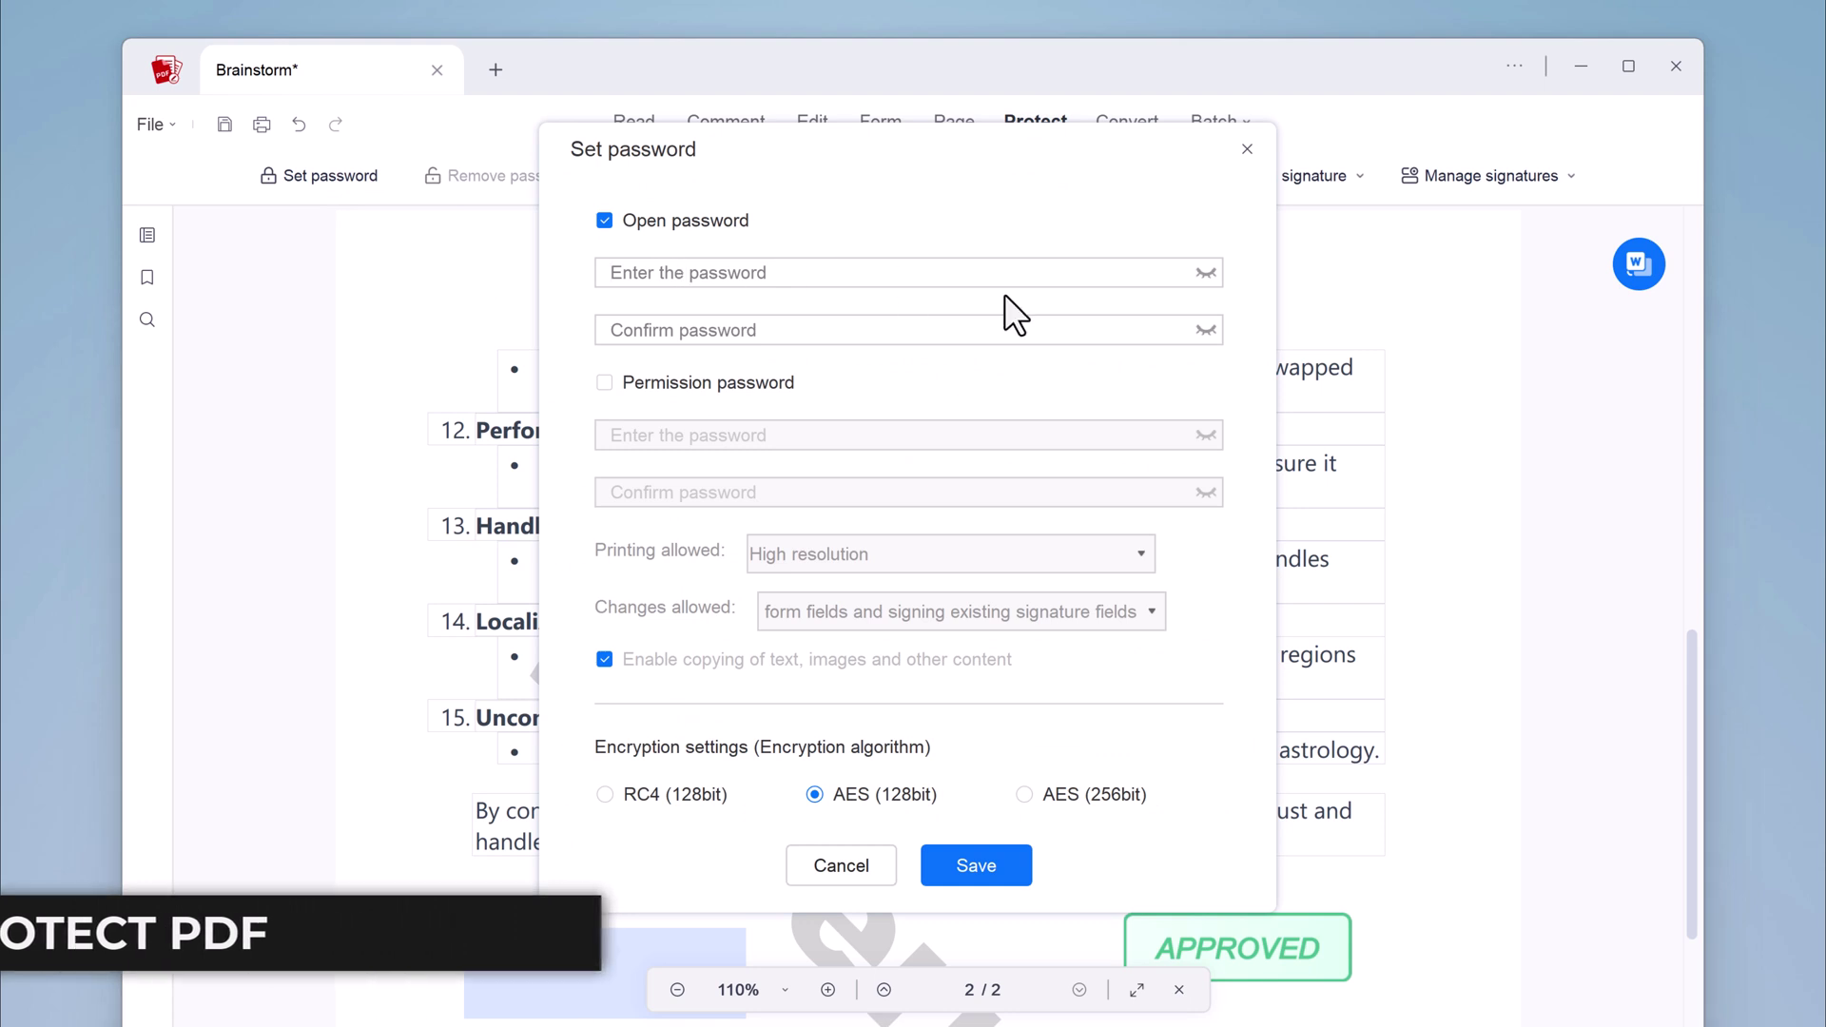
pyautogui.write('123')
pyautogui.click(807, 335)
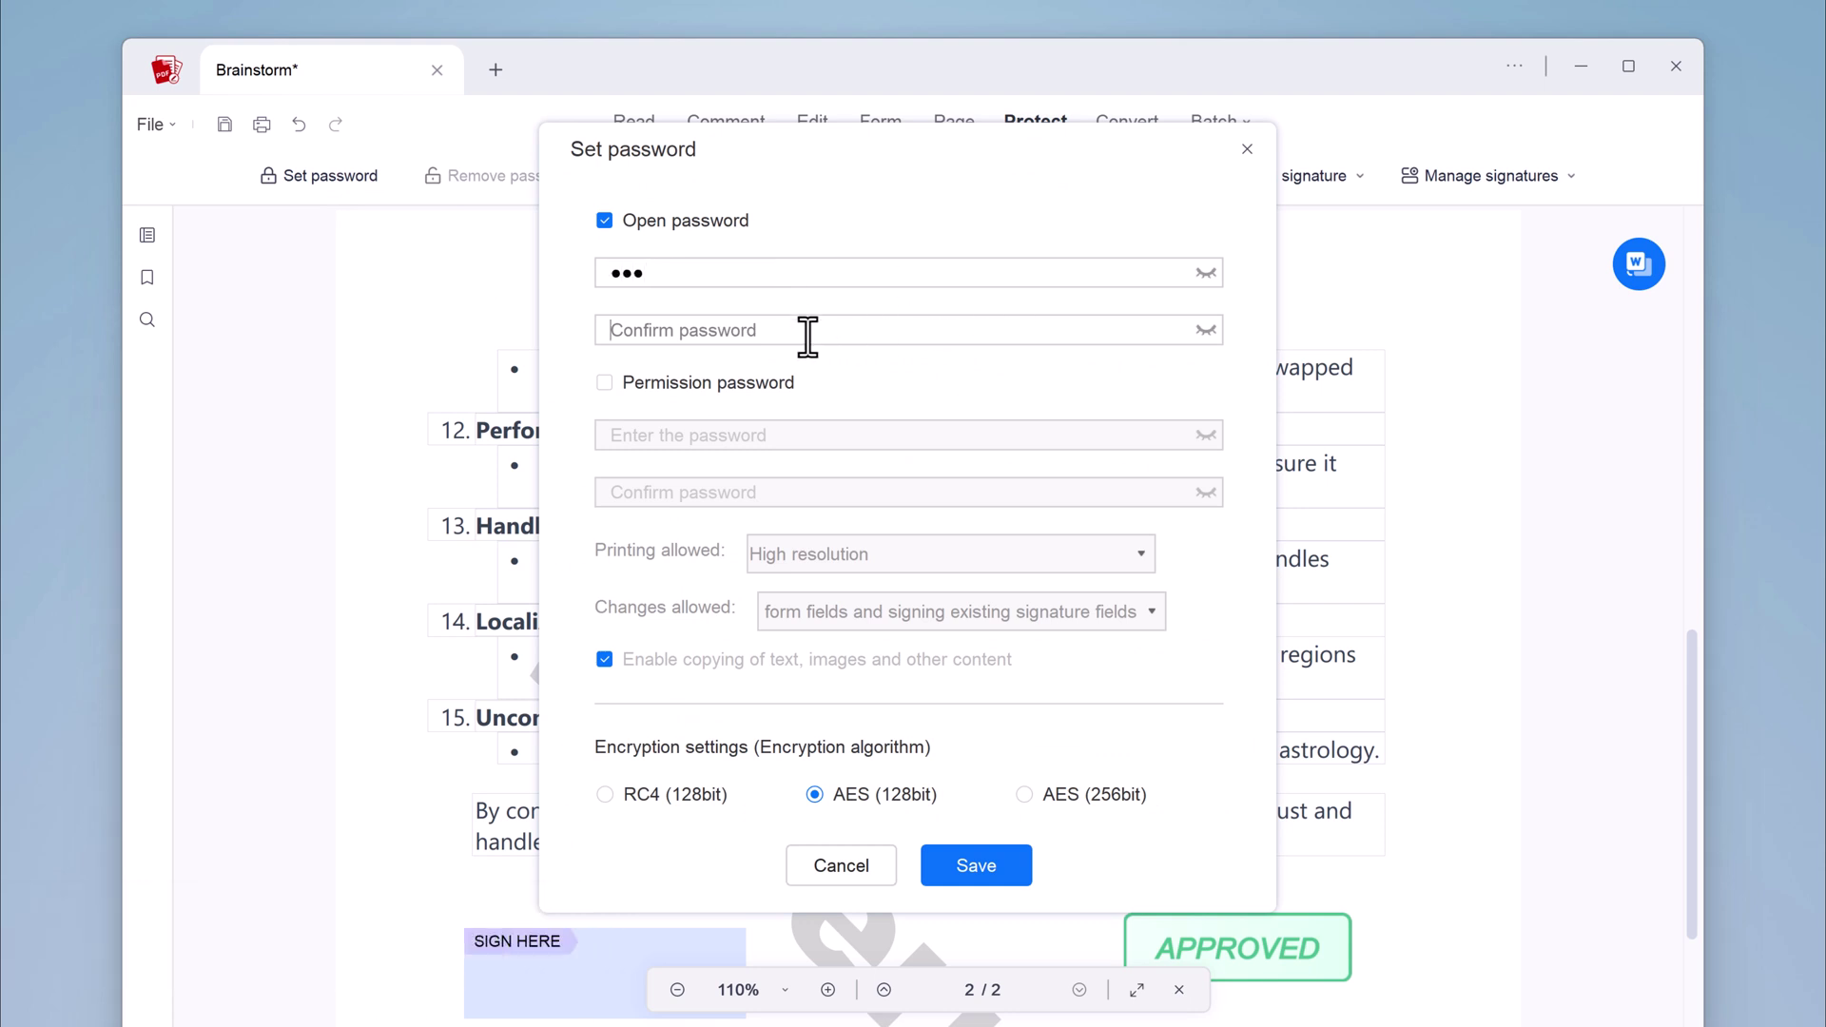
pyautogui.write('12')
pyautogui.click(771, 382)
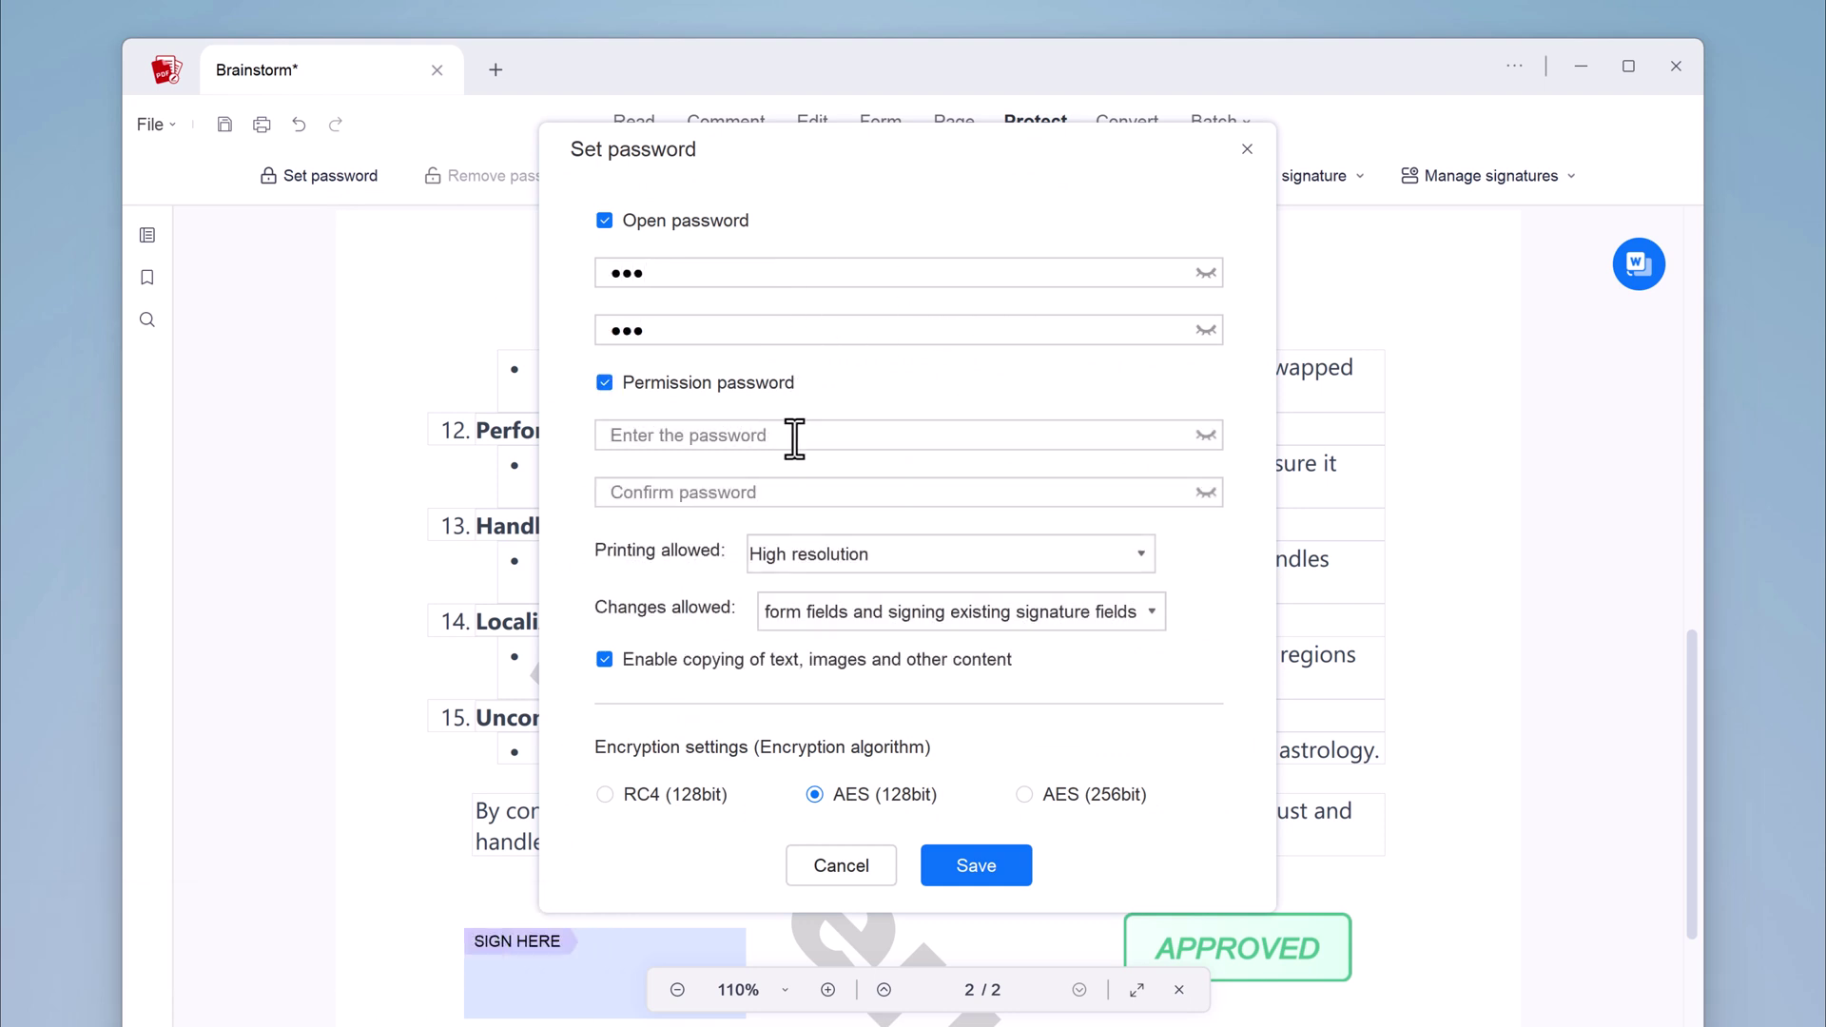
pyautogui.click(794, 437)
pyautogui.write('1123')
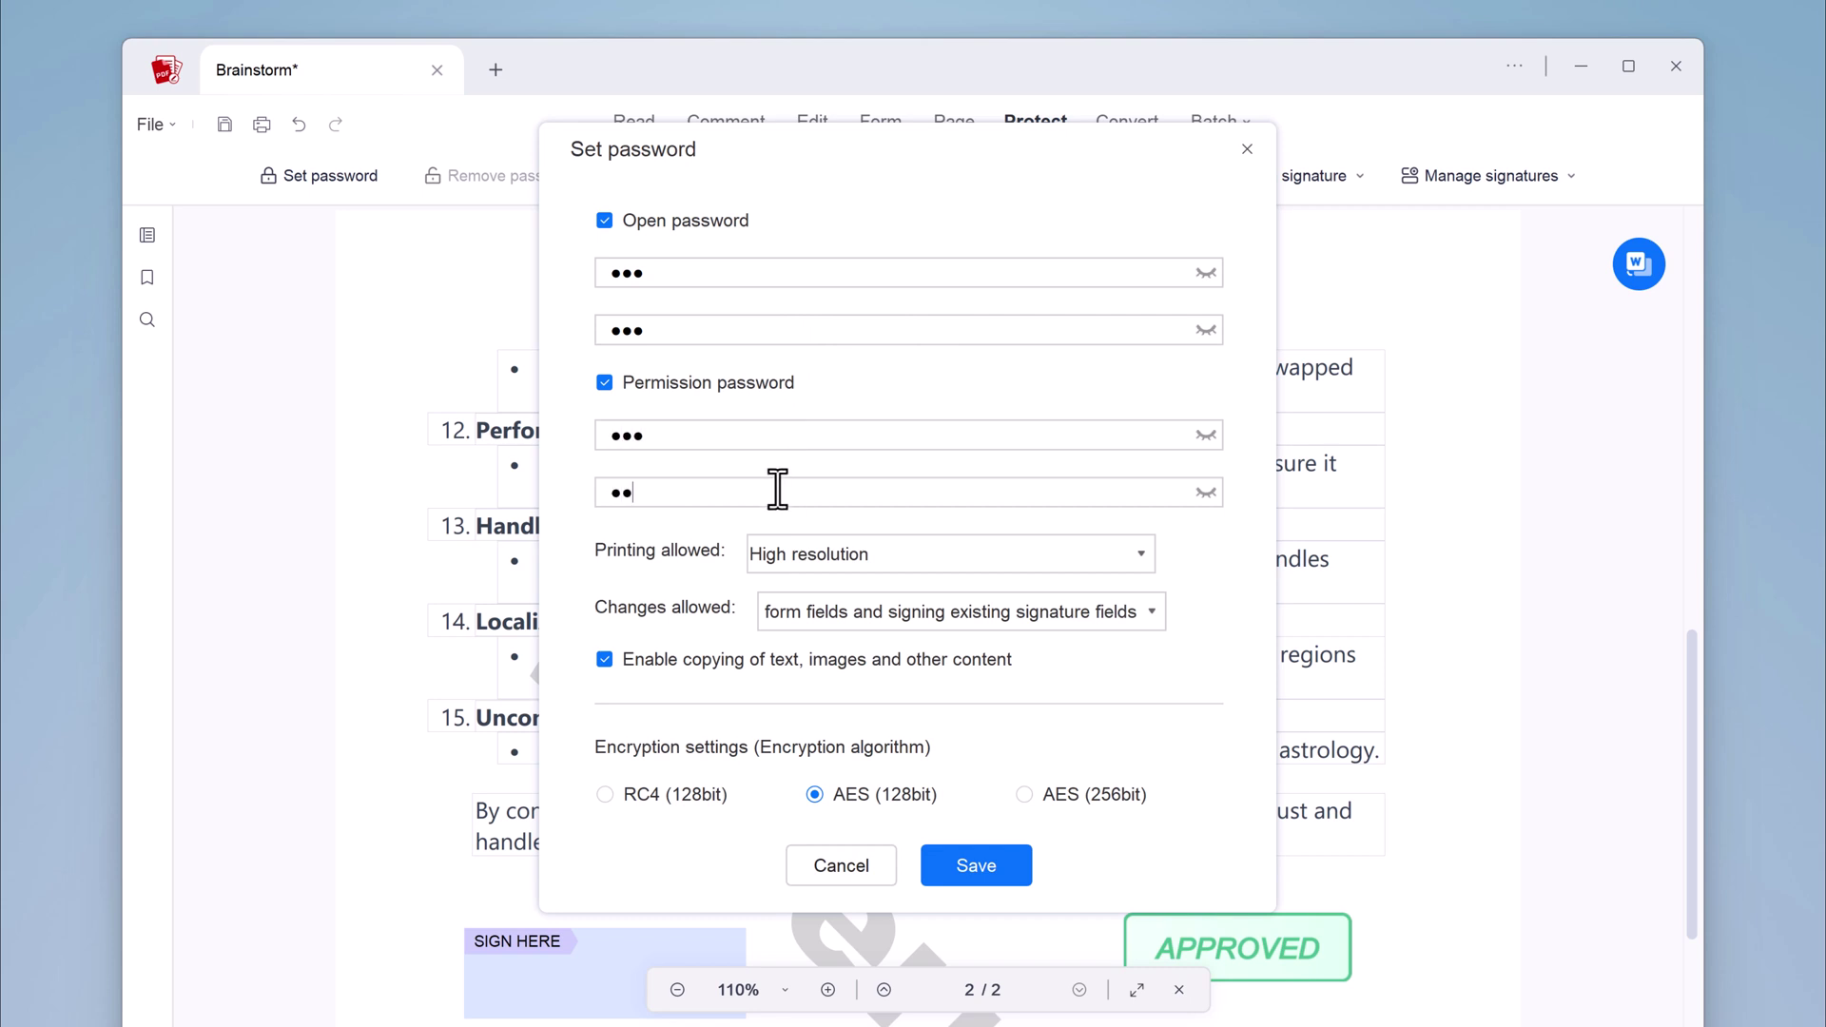
# Limit permissions to low-resolution printing and no changes (read only), then save the protection
pyautogui.click(1129, 557)
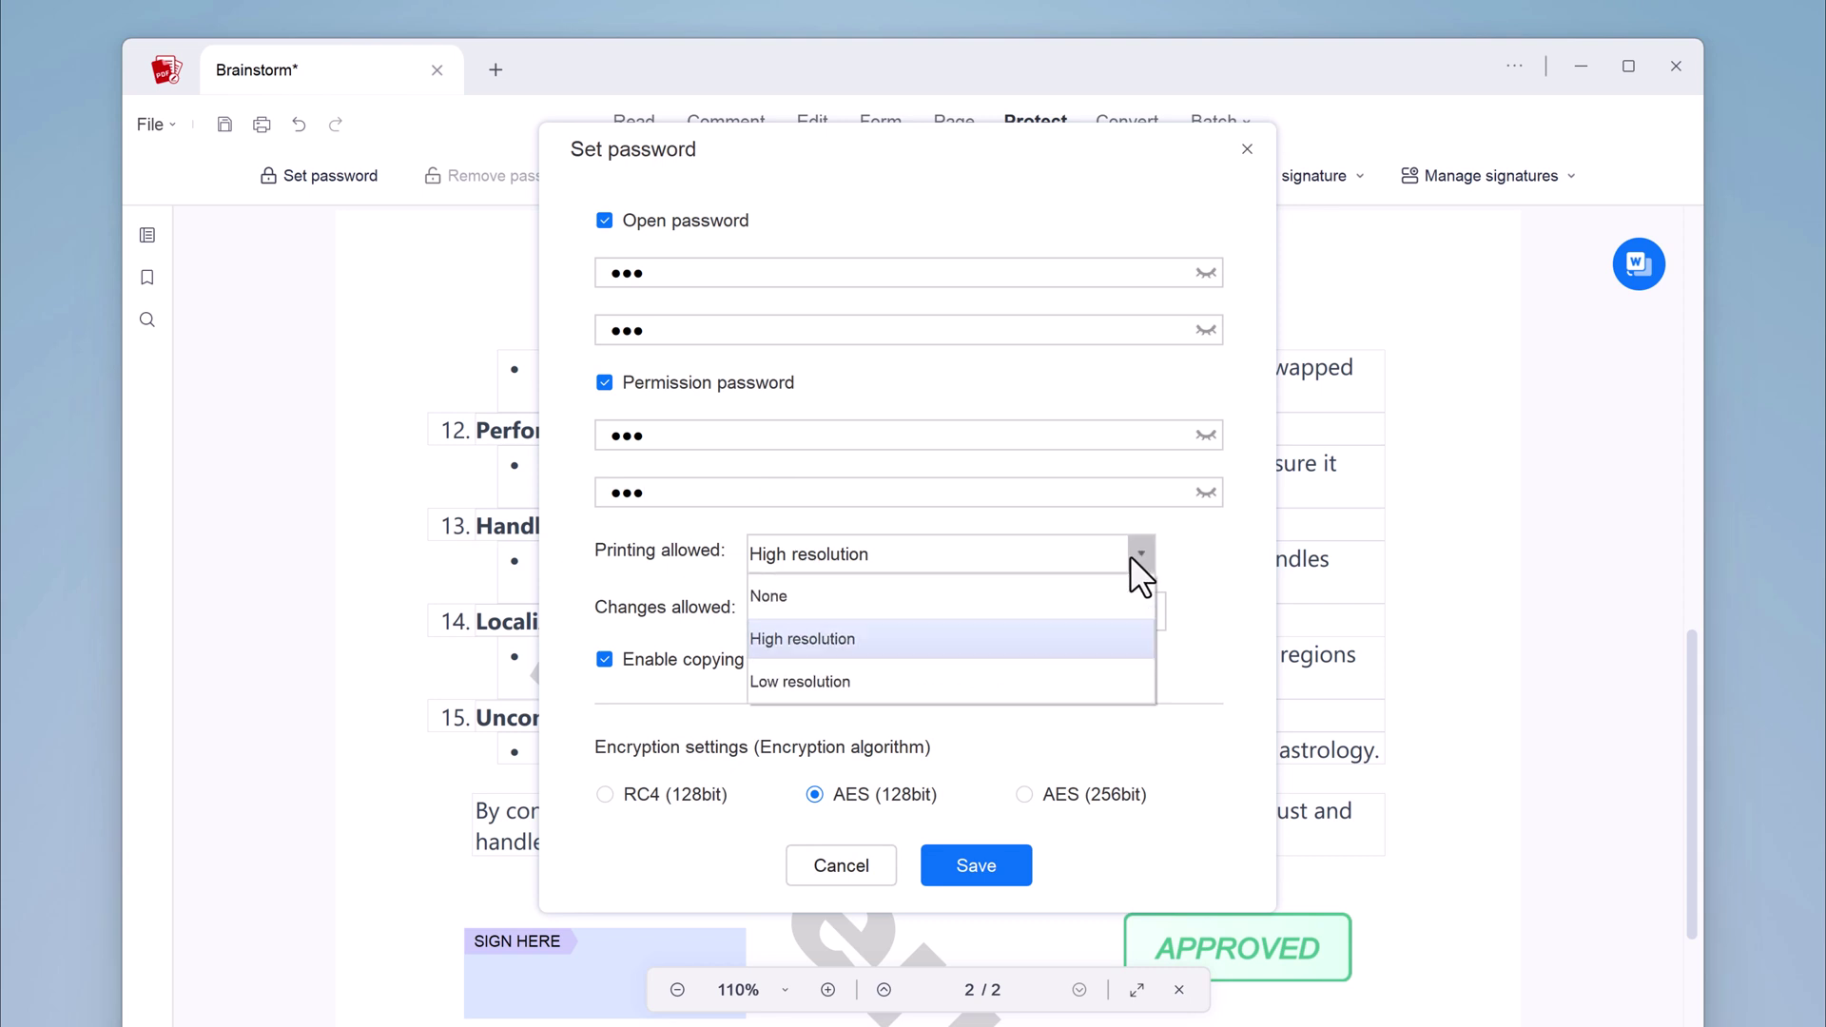
pyautogui.click(1088, 682)
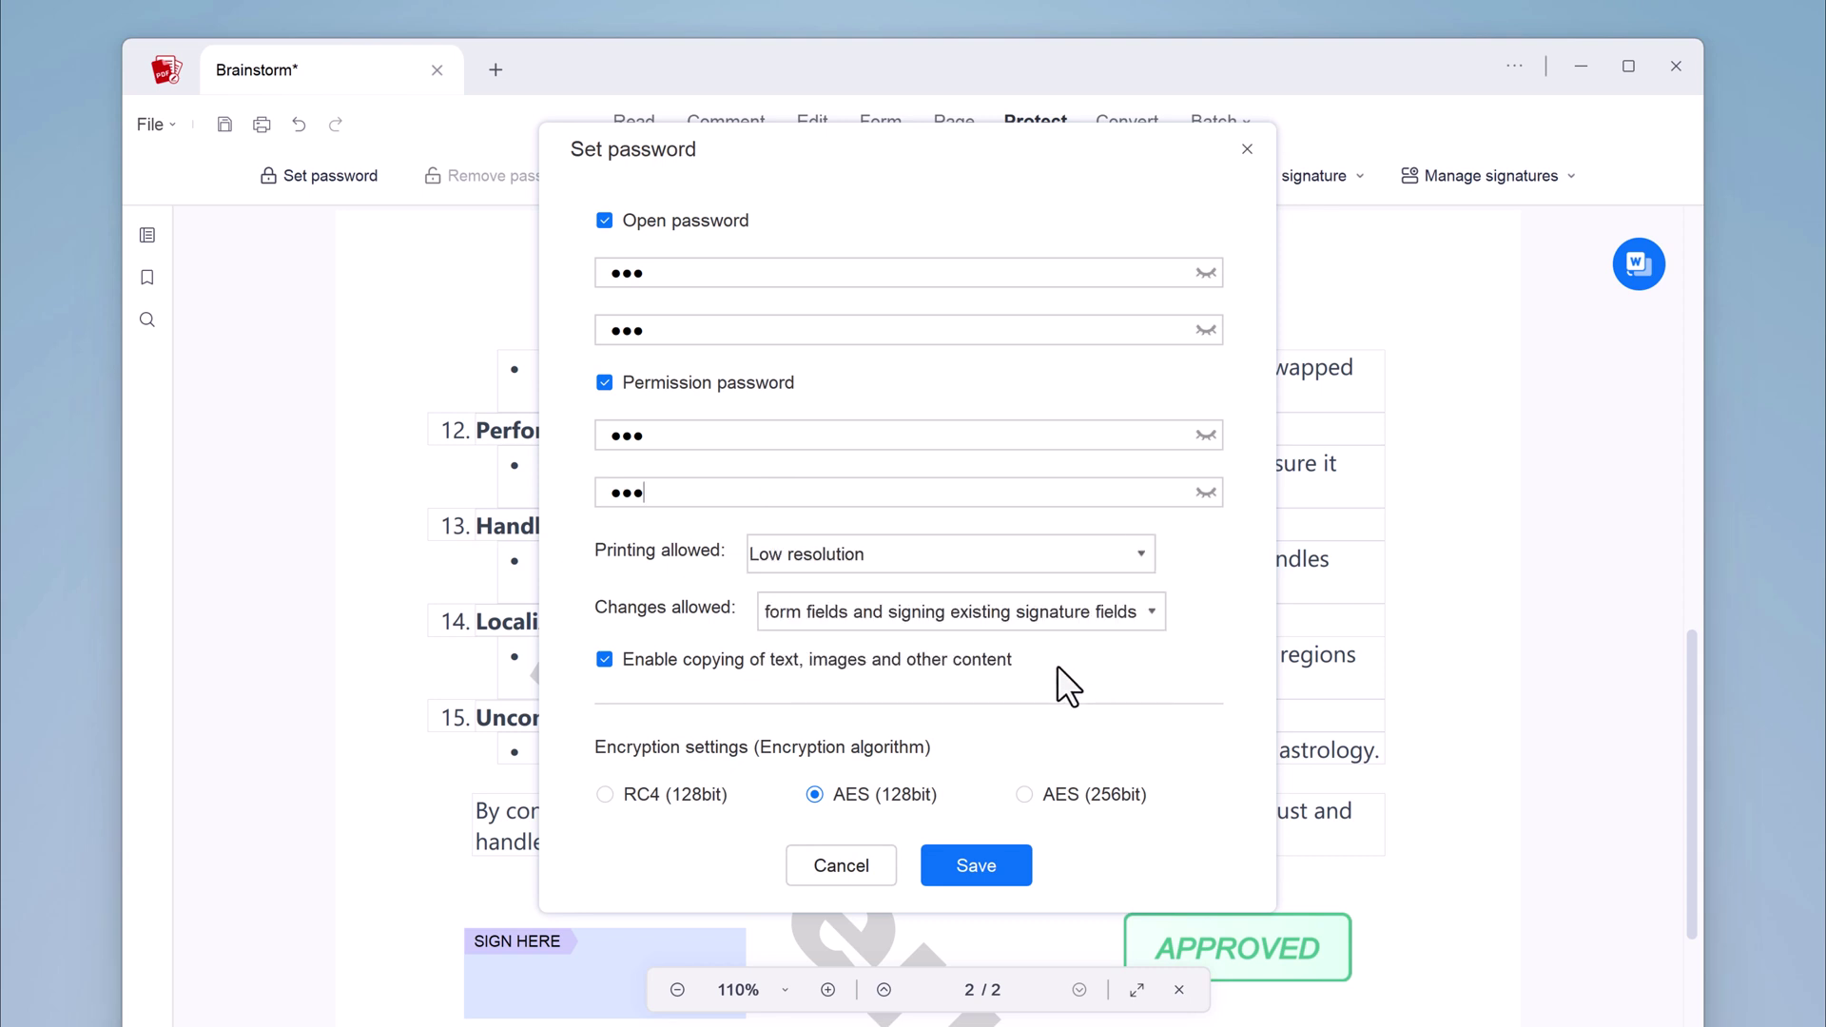
pyautogui.click(1155, 611)
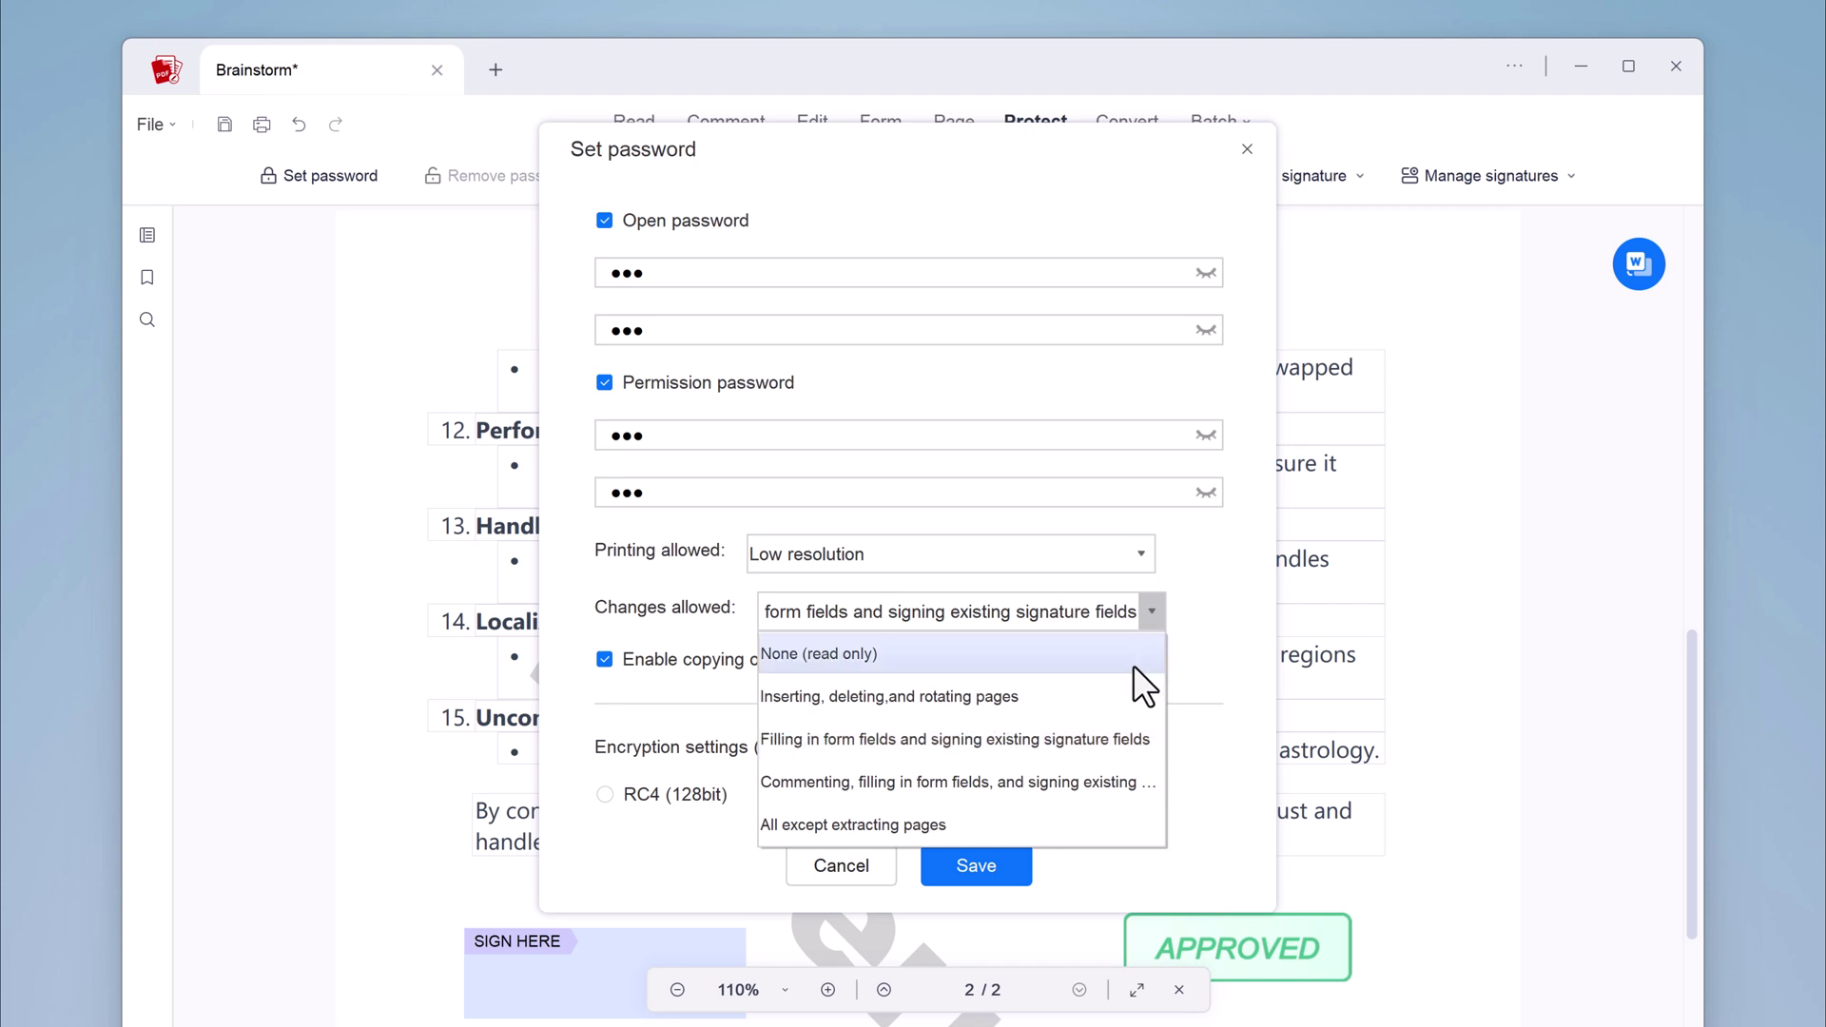
pyautogui.click(1133, 665)
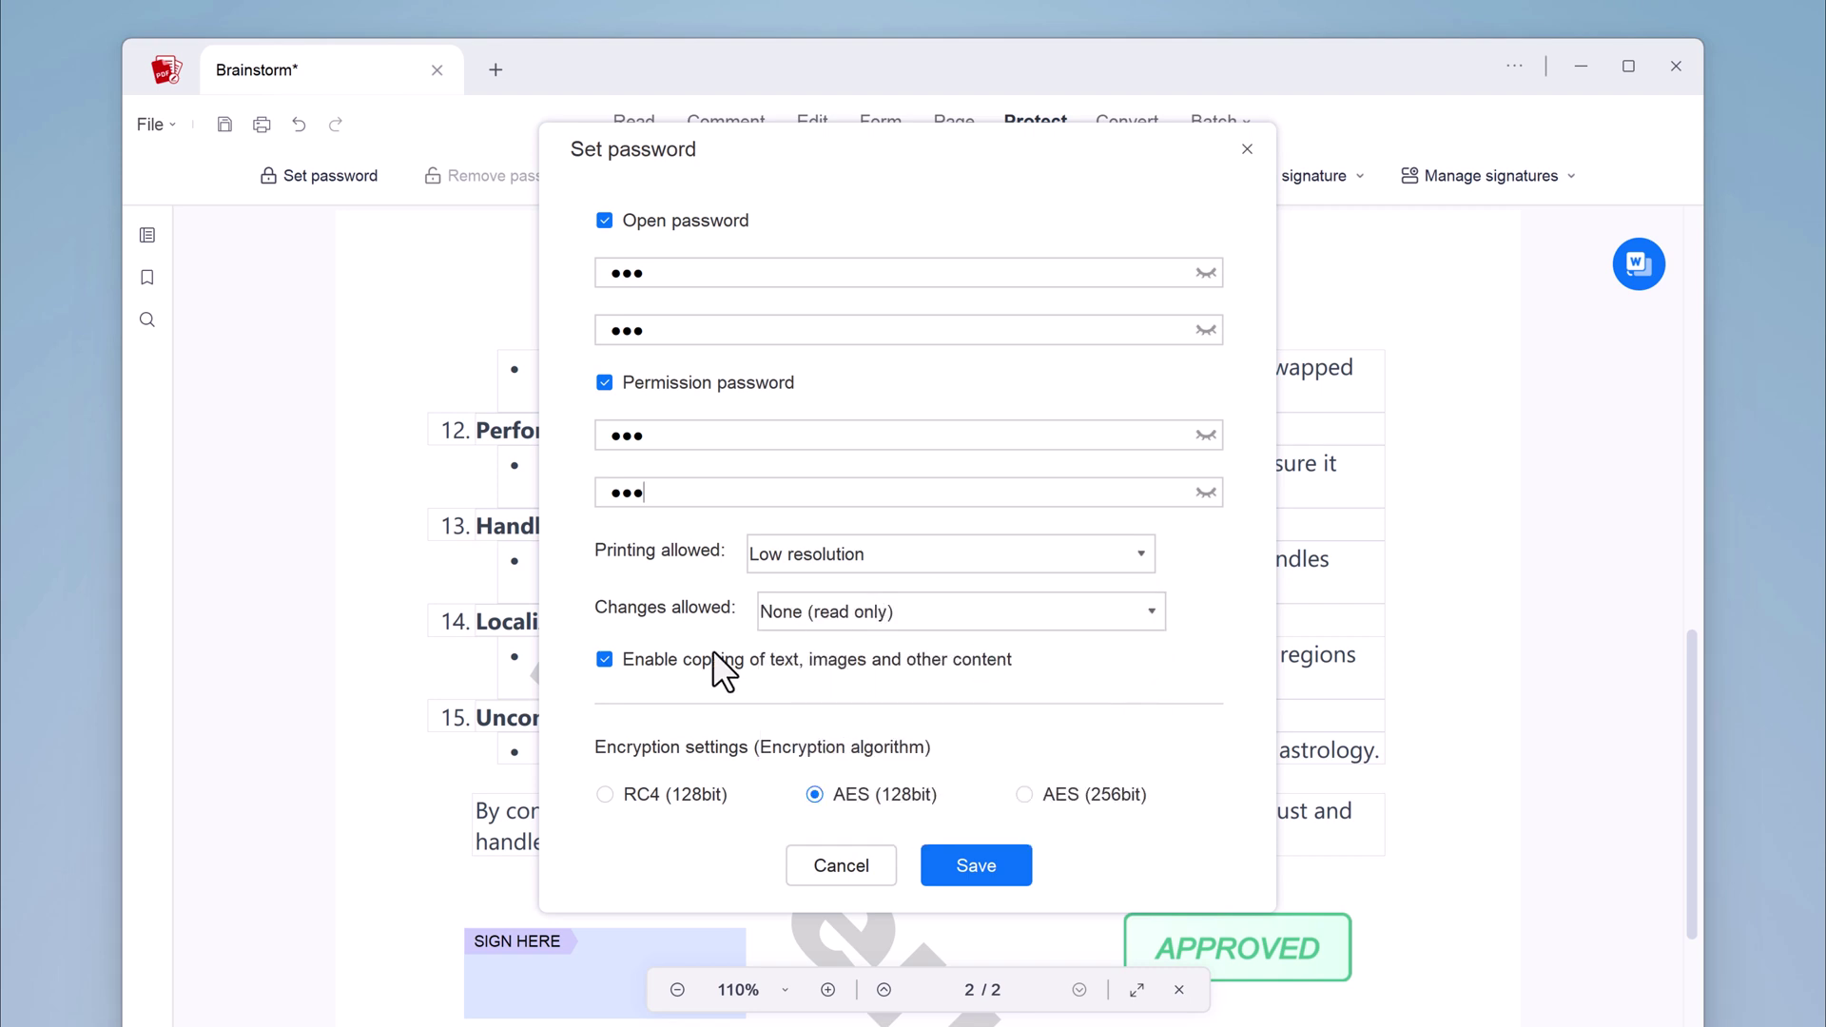
pyautogui.click(968, 866)
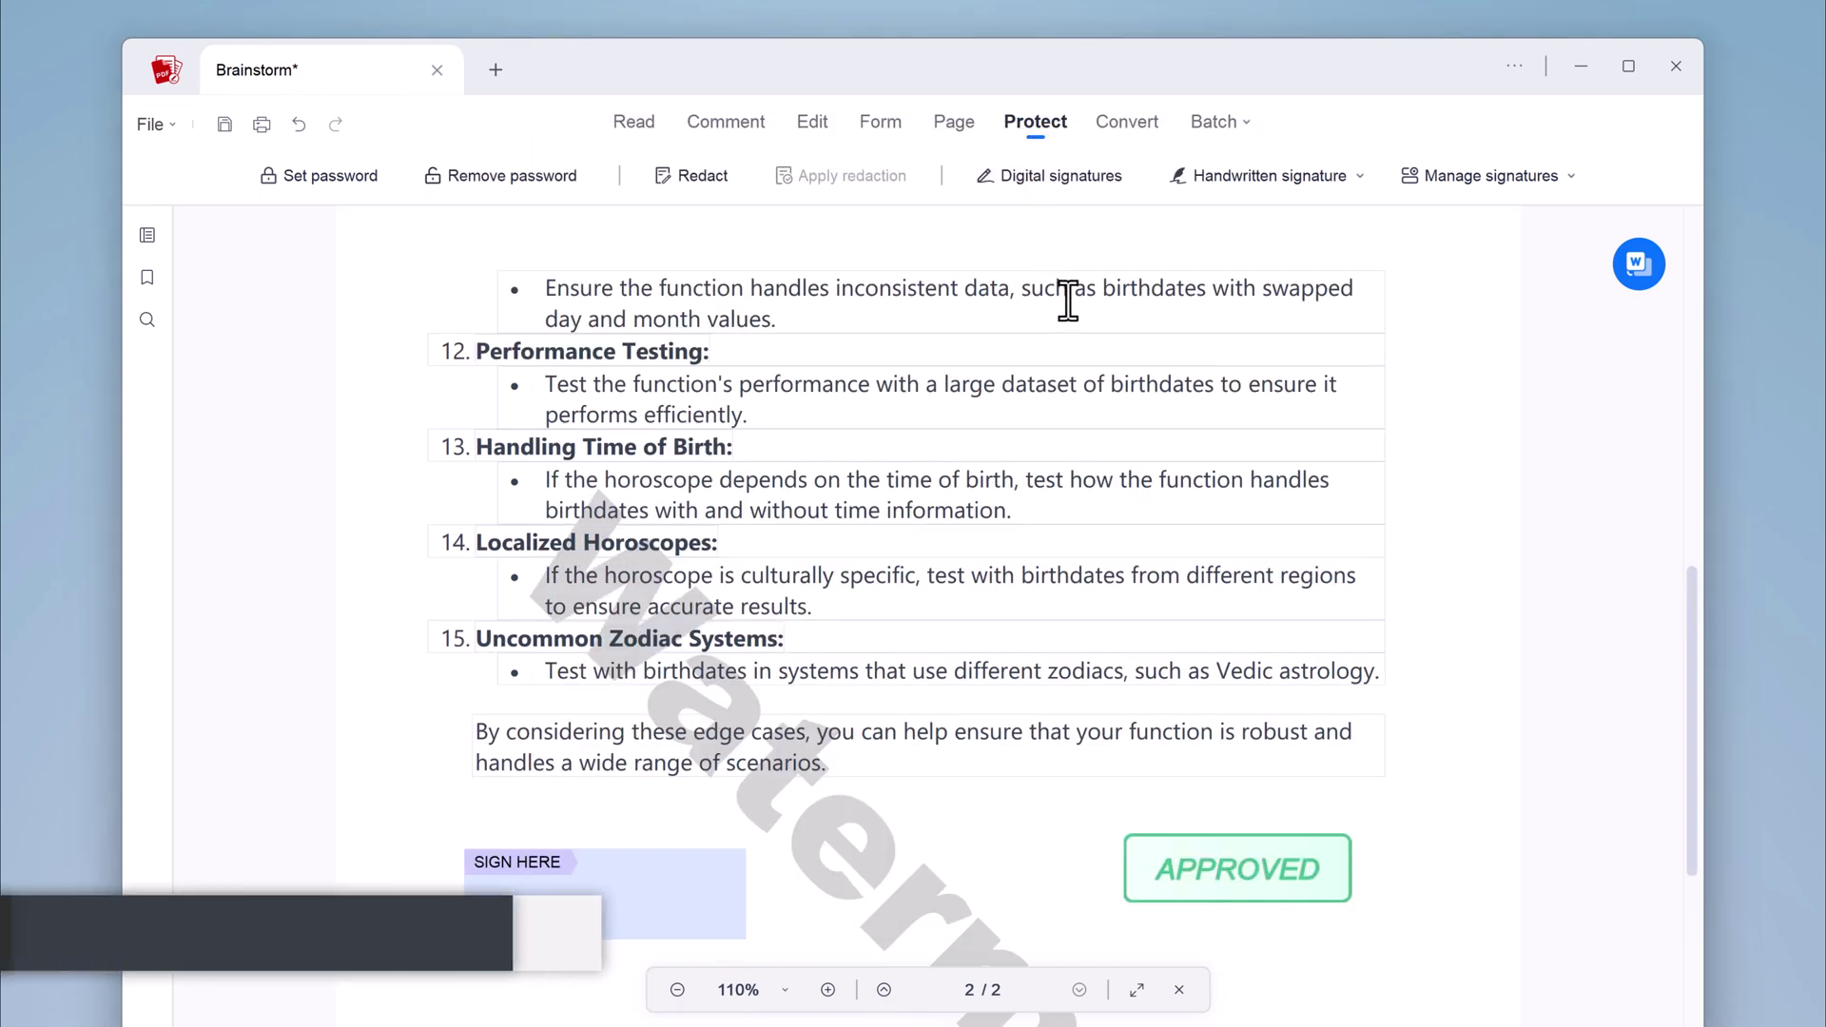
# Convert Brainstorm.pdf to a Word .docx file in the Documents\AcePDF folder
pyautogui.scroll(5, 1081, 301)
pyautogui.click(1106, 135)
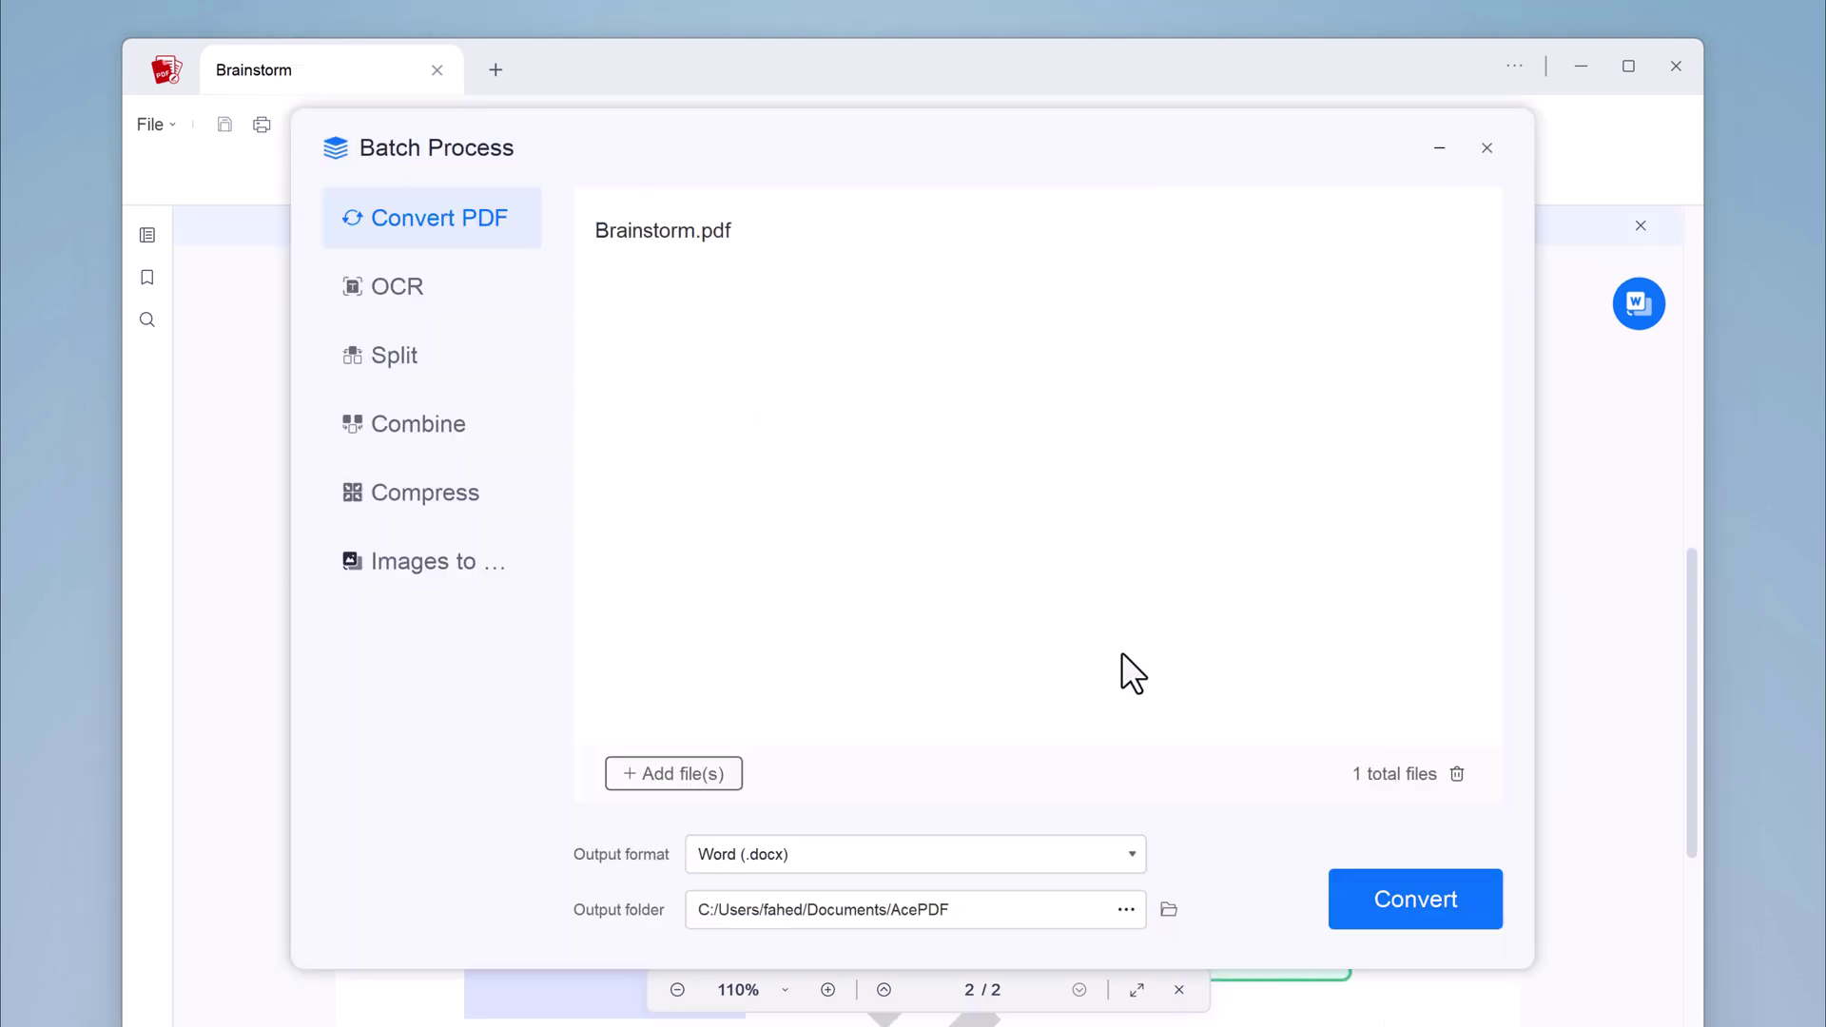
pyautogui.click(1354, 900)
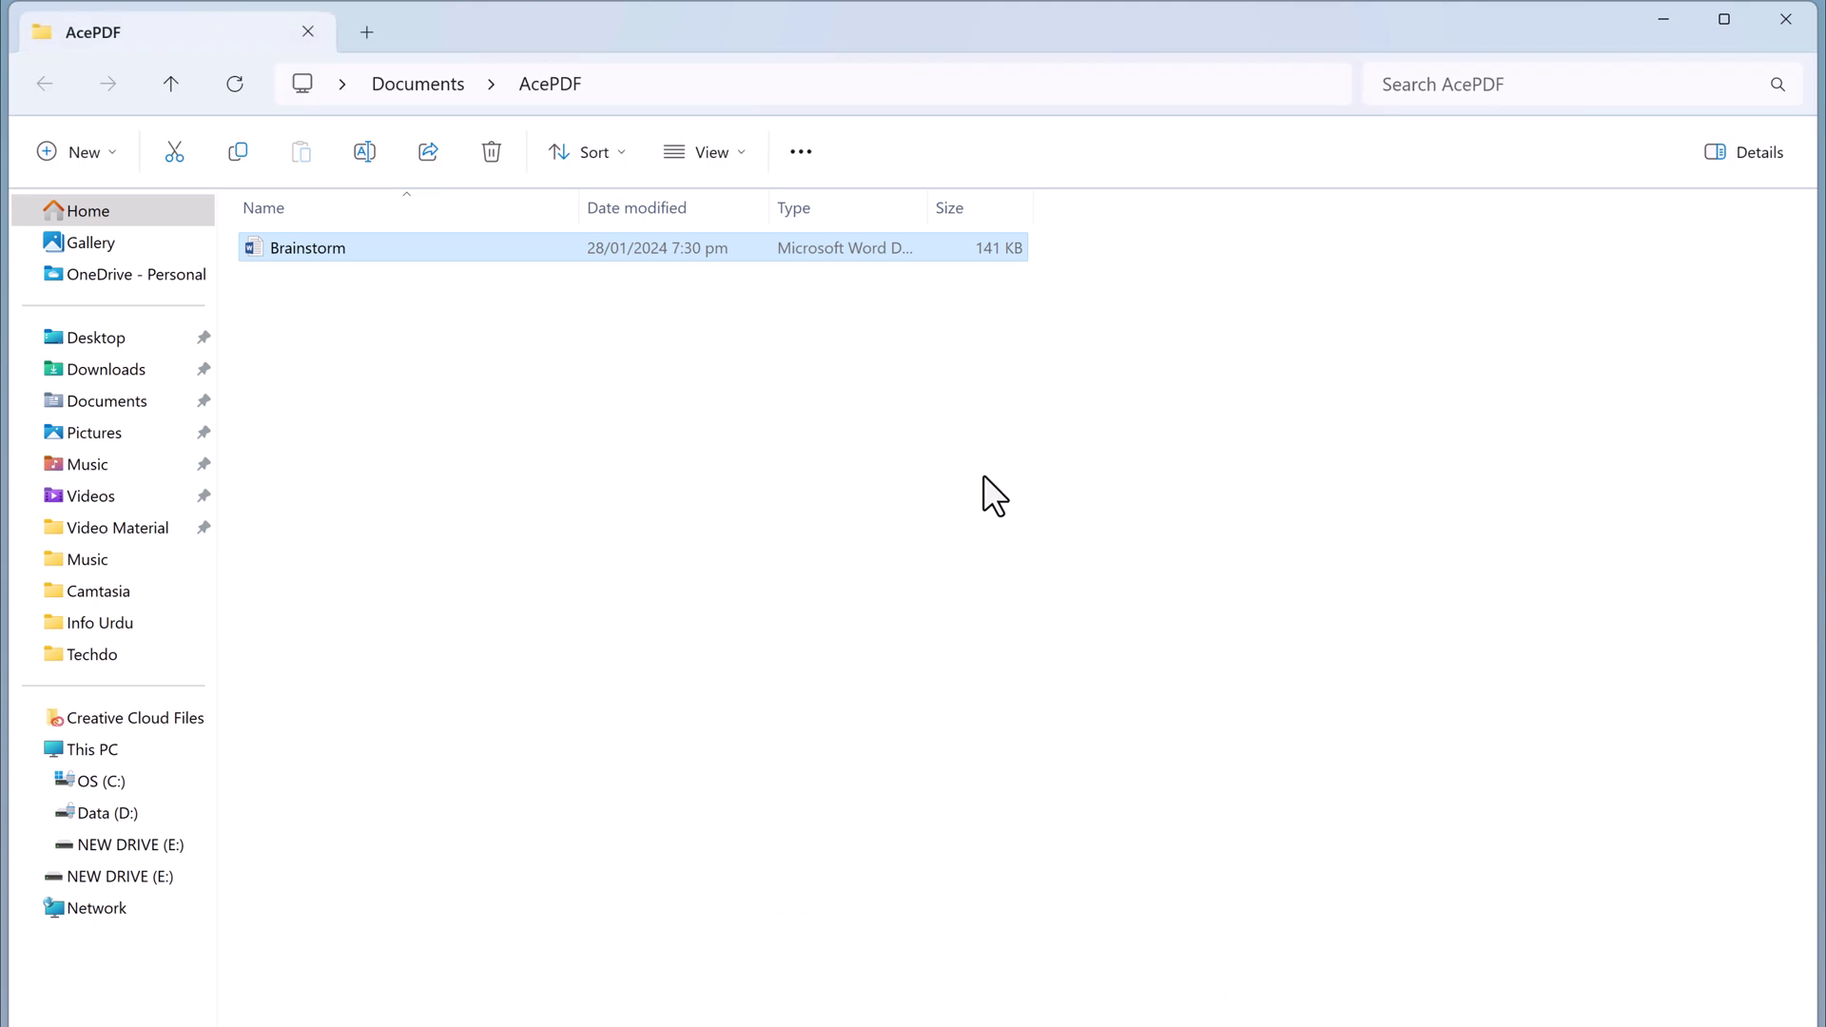
# Close Explorer and the Batch Process window, then open the Batch operations menu
pyautogui.click(1786, 19)
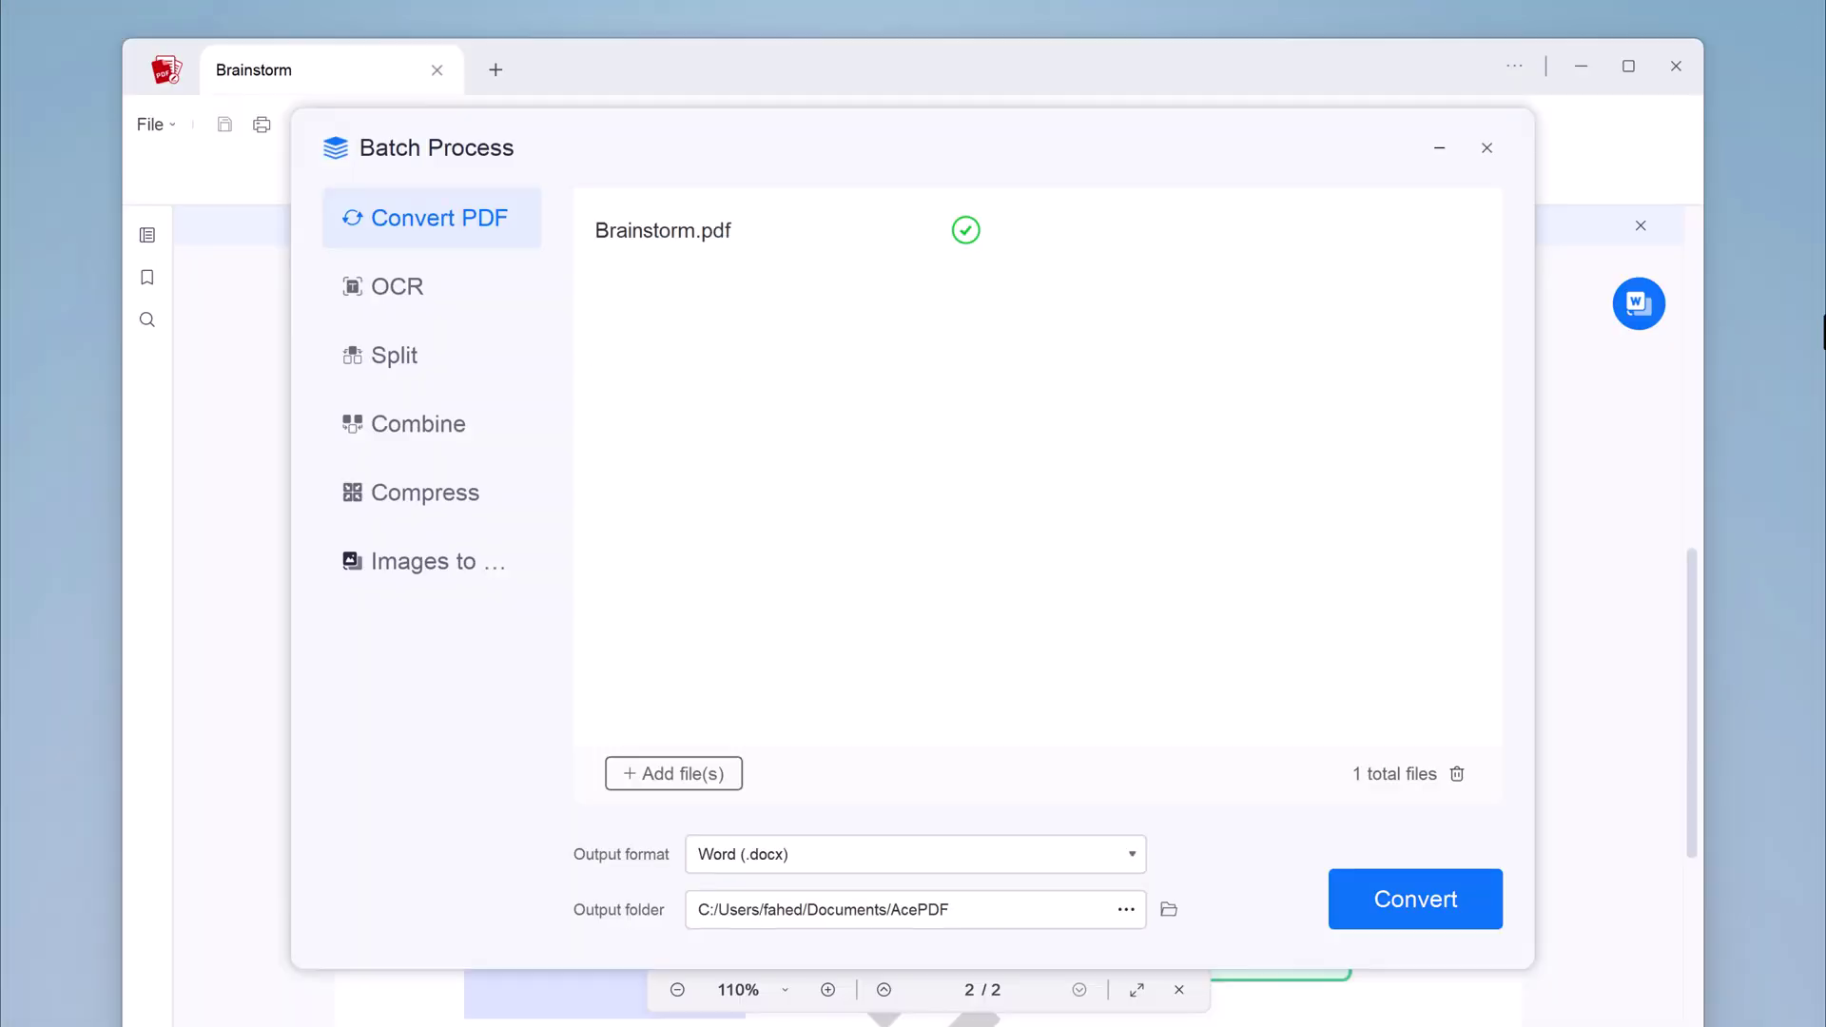
pyautogui.click(1487, 147)
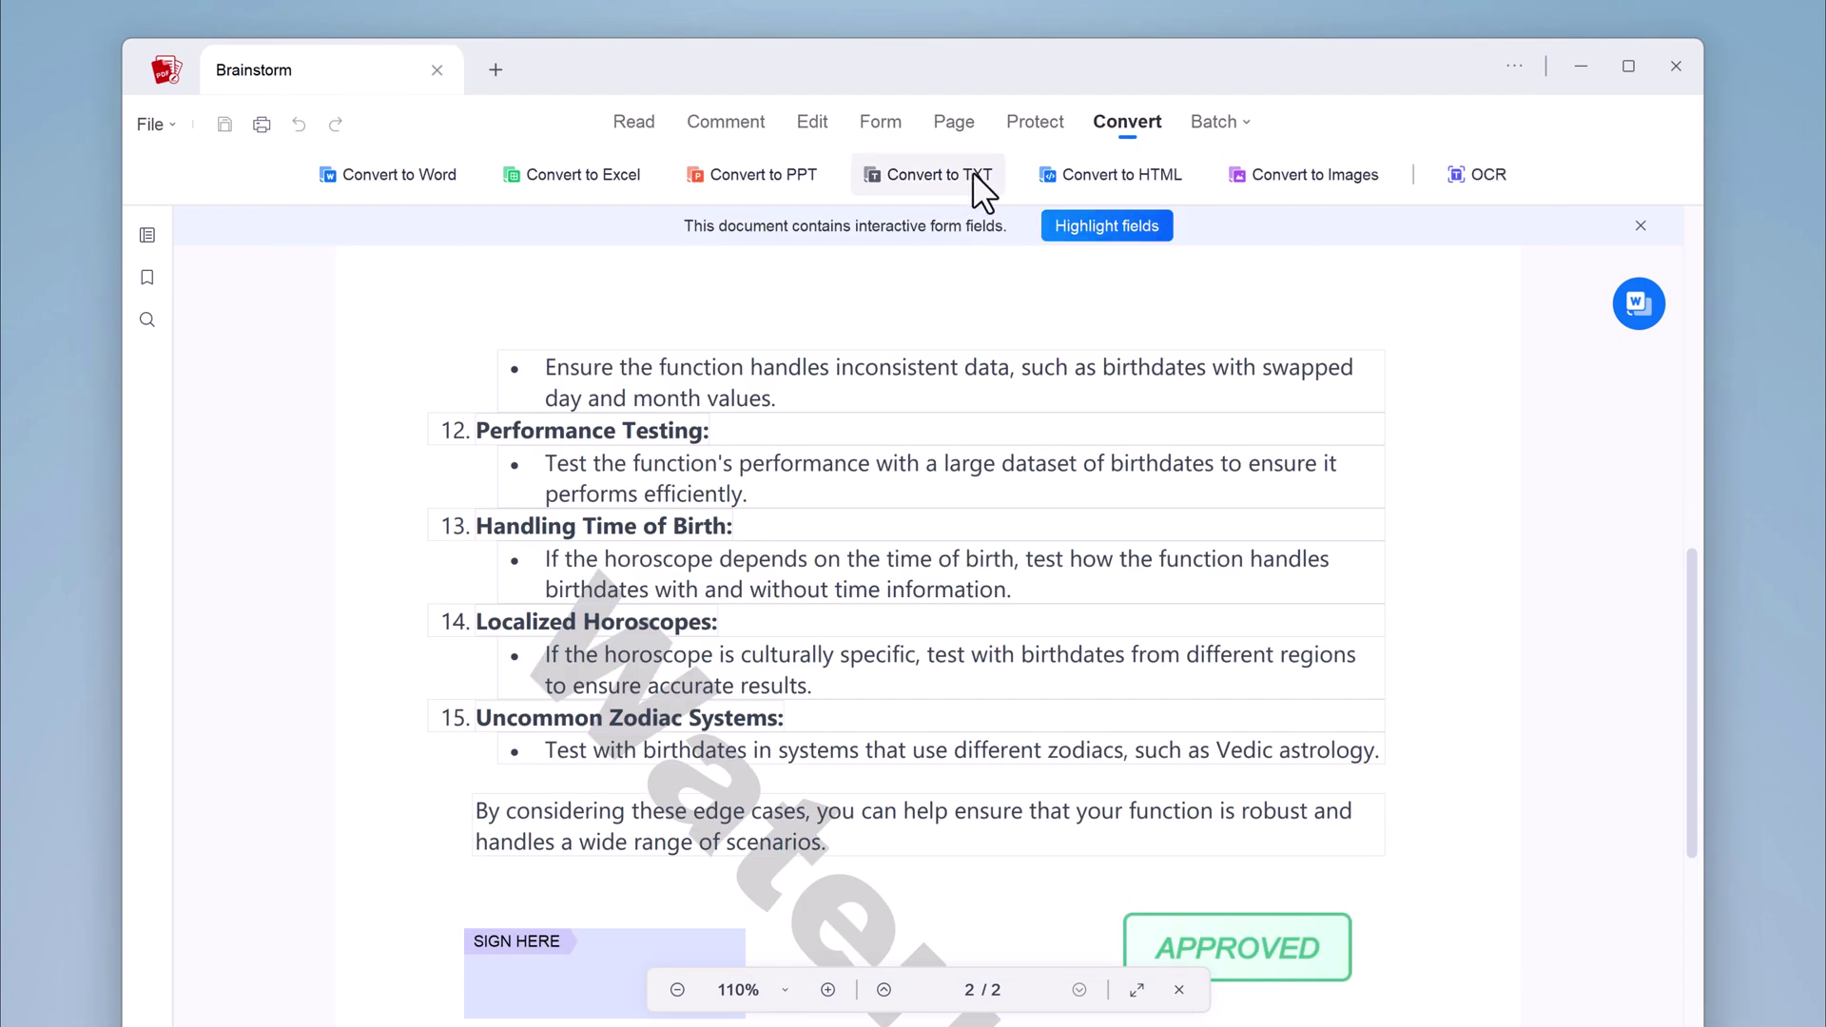
pyautogui.click(1205, 126)
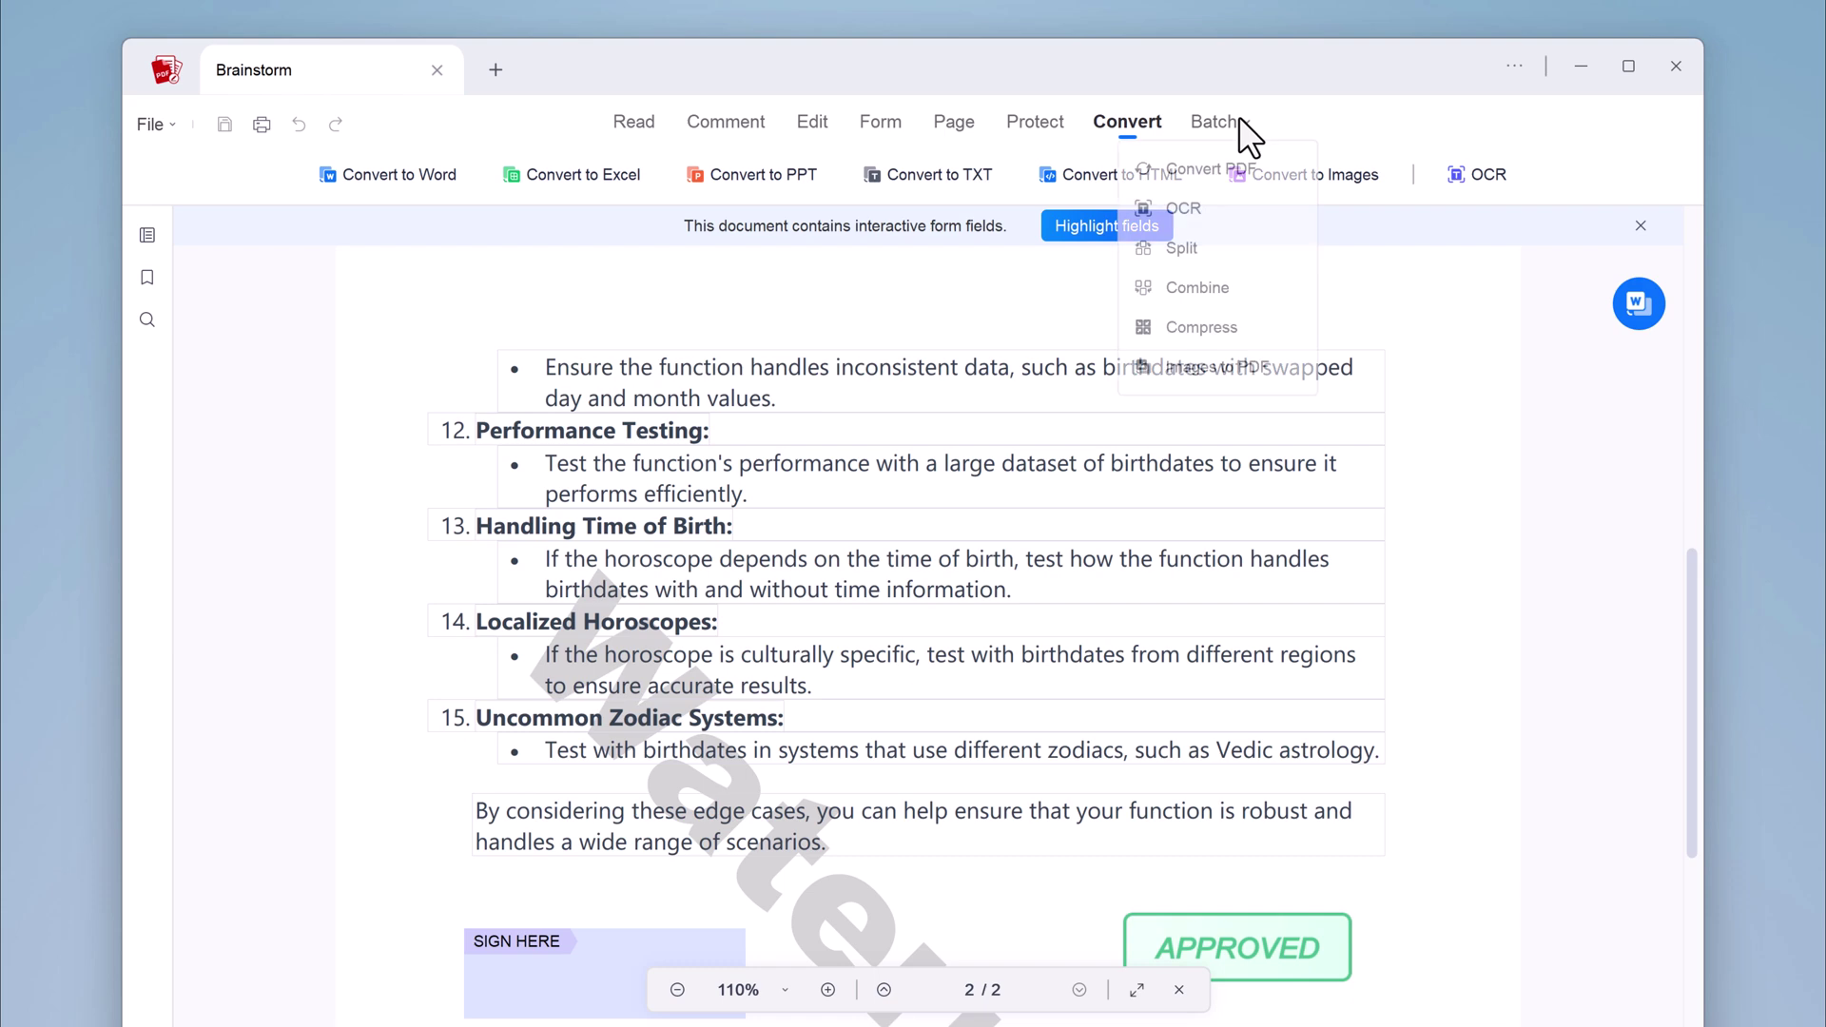
# Dismiss the interactive form fields notice and start a PDF to PowerPoint conversion, then close it
pyautogui.moveTo(1240, 121)
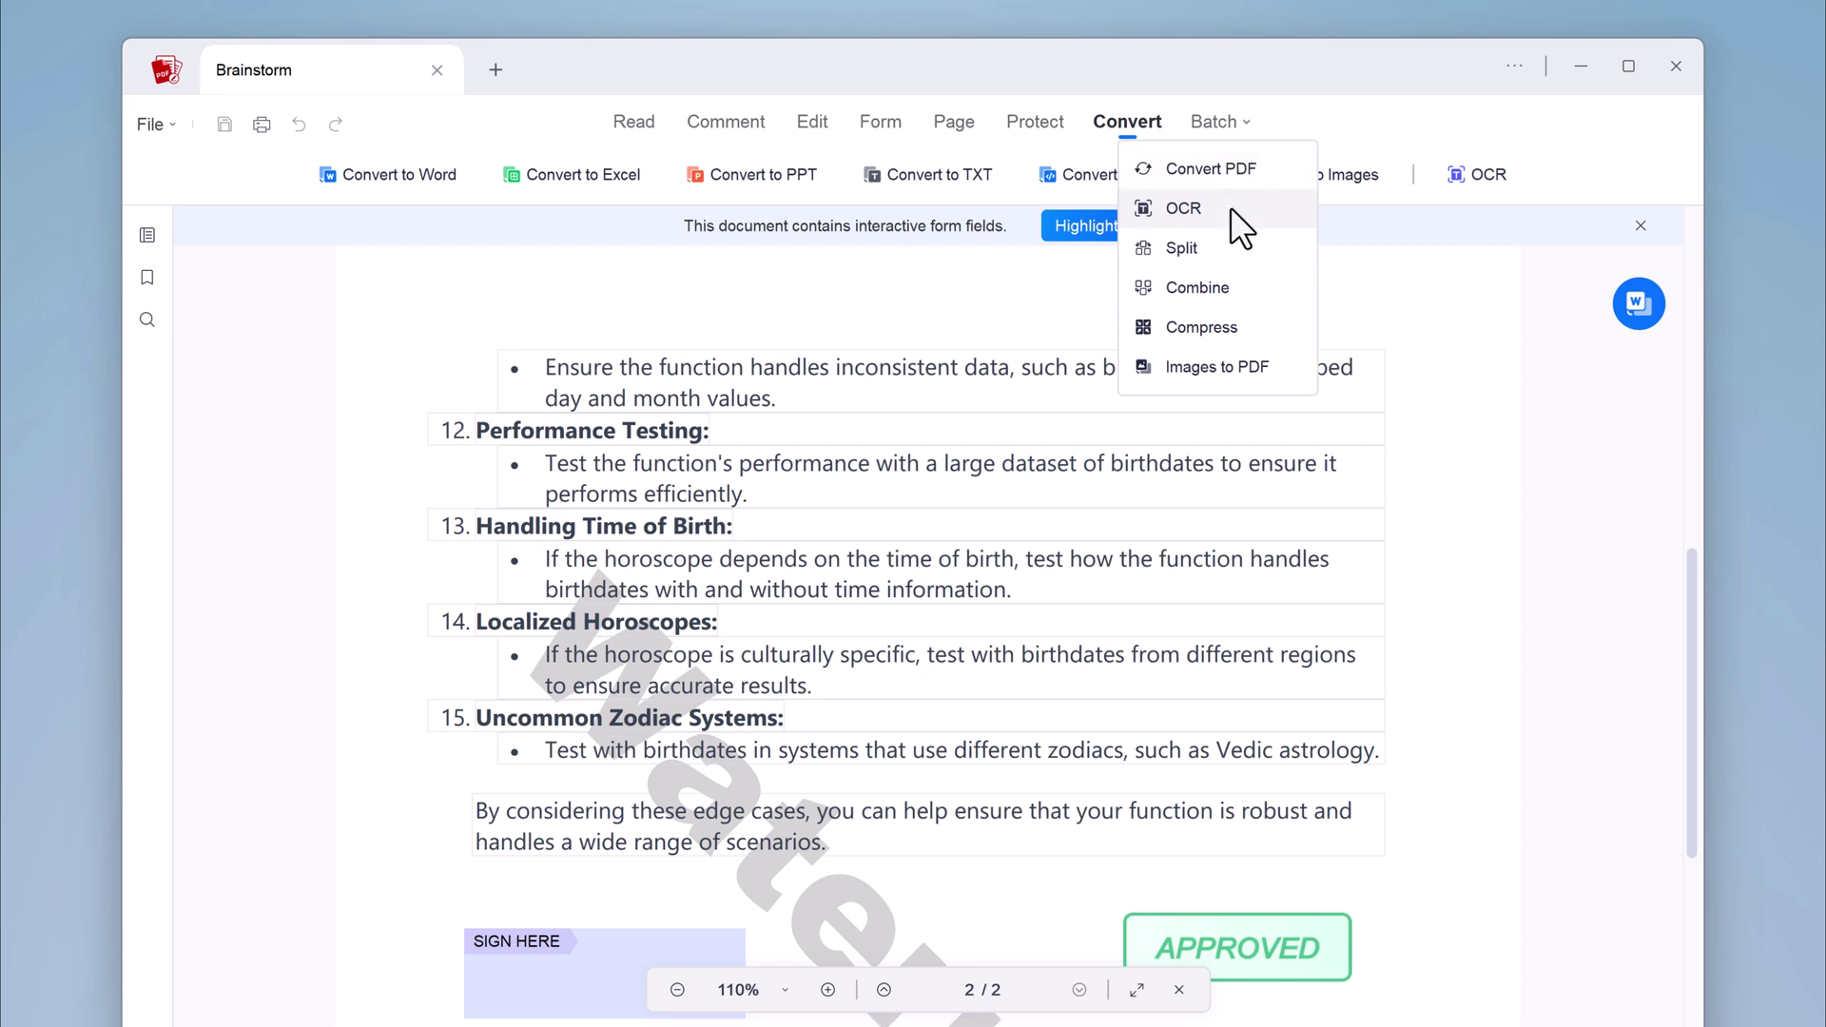
pyautogui.moveTo(1627, 305)
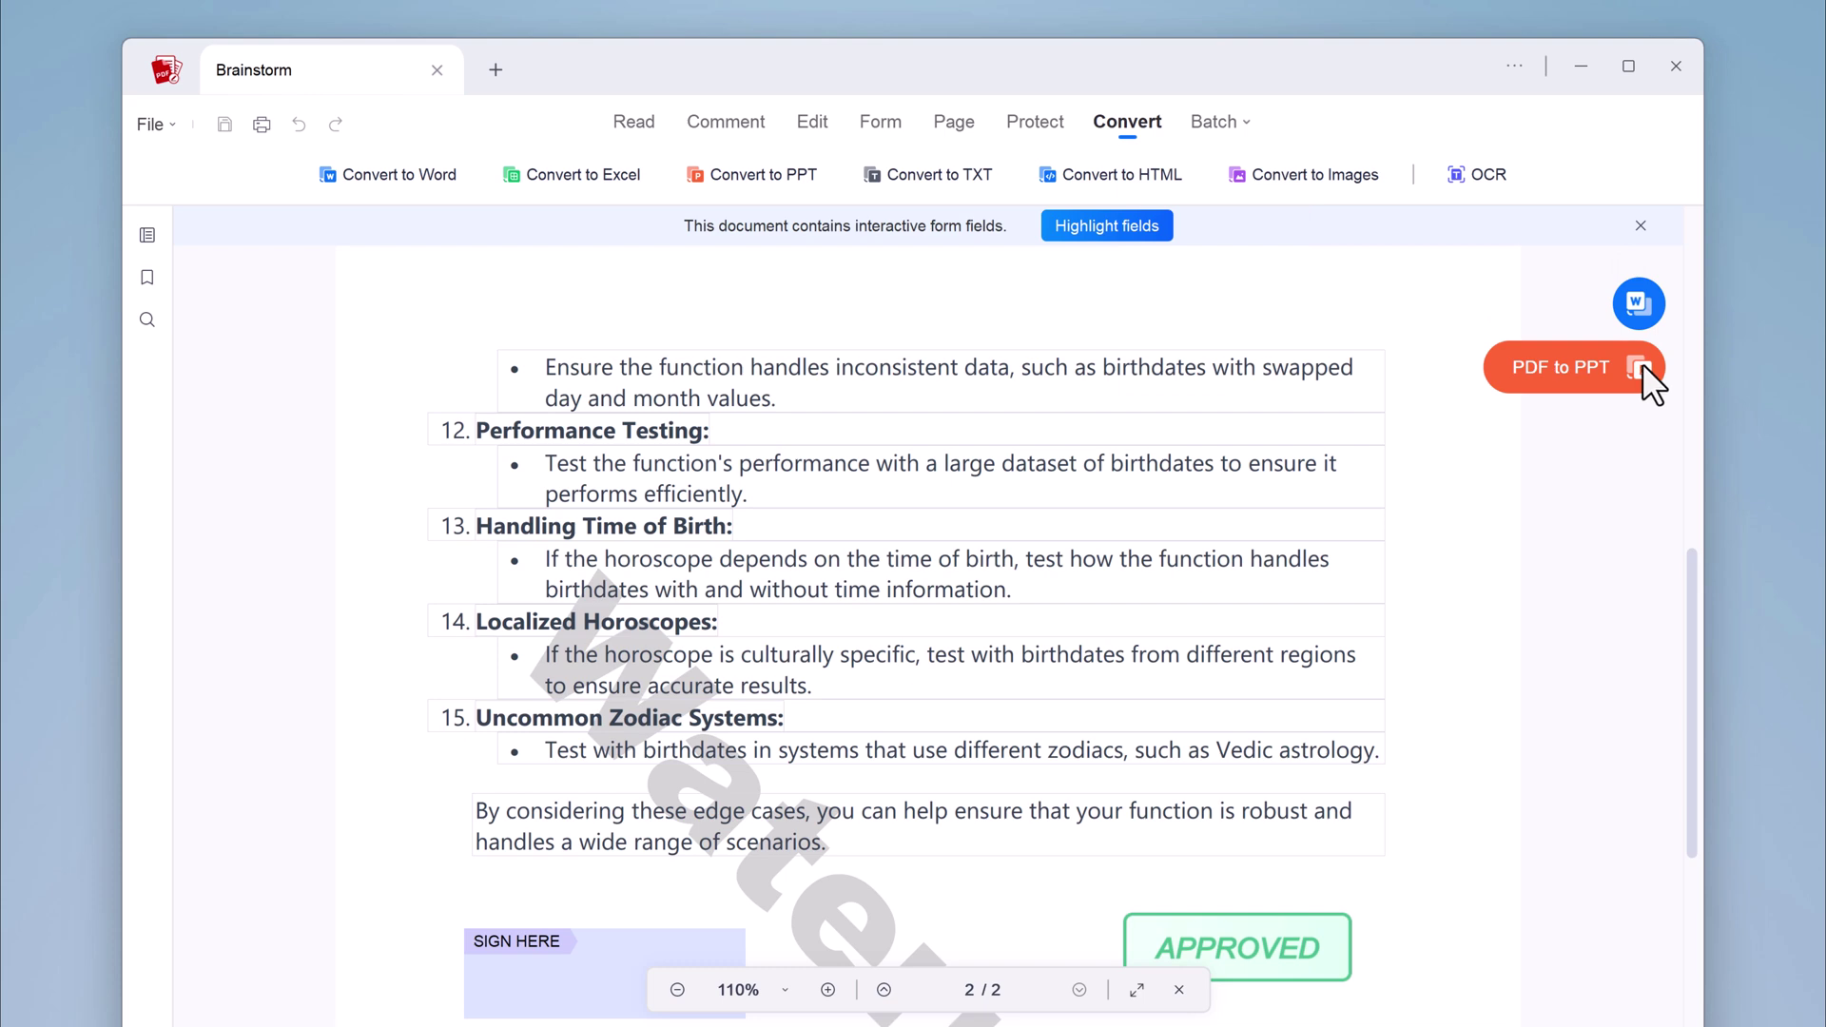
pyautogui.click(1640, 228)
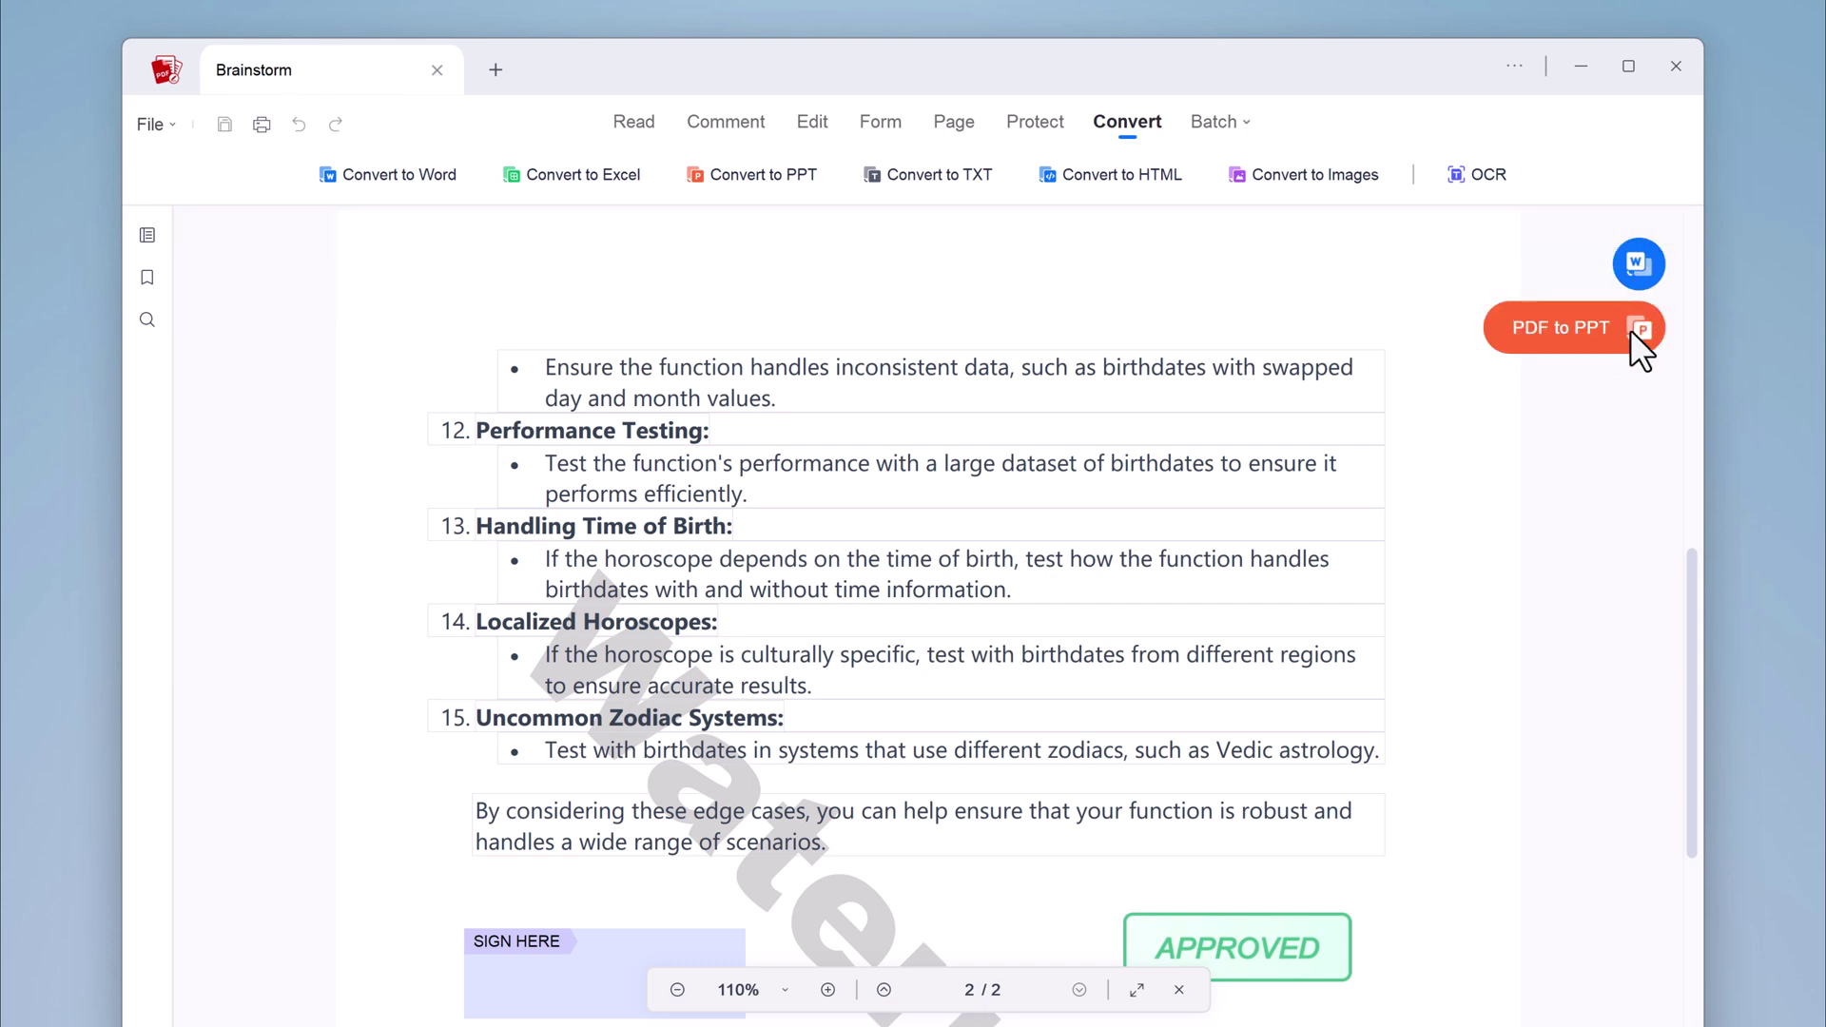
pyautogui.click(1624, 341)
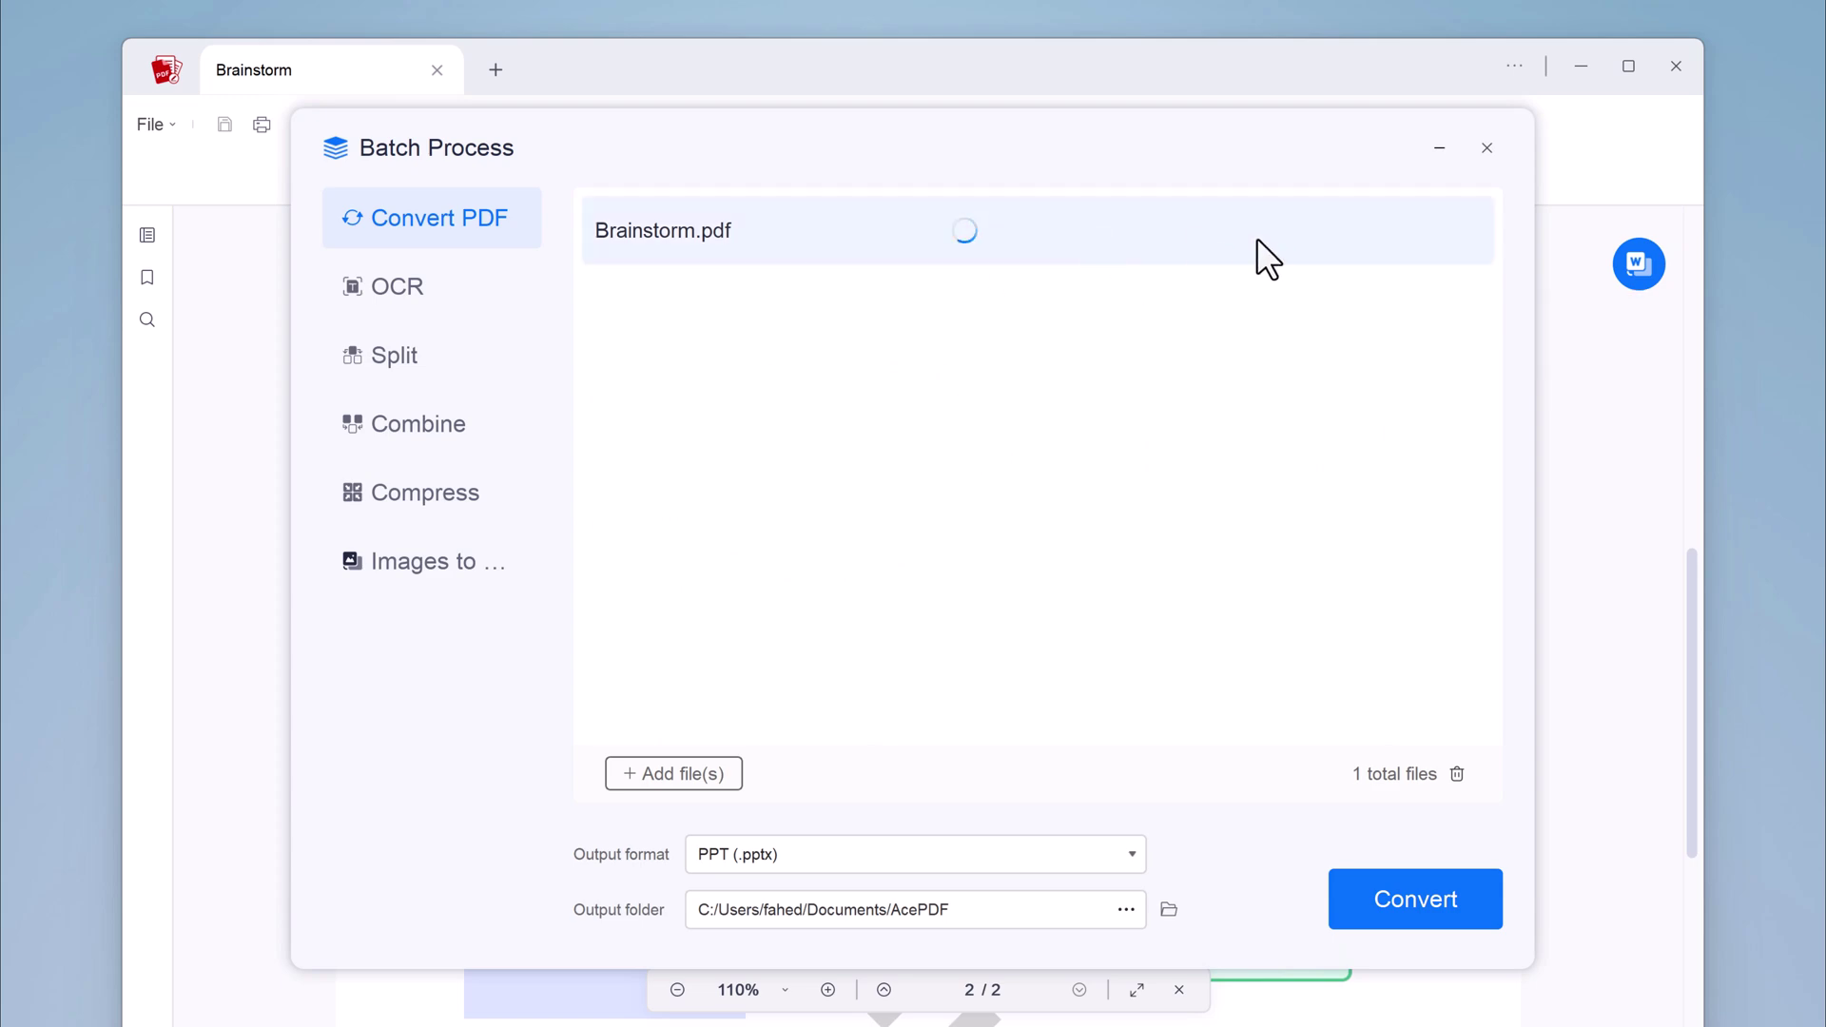
pyautogui.click(1488, 146)
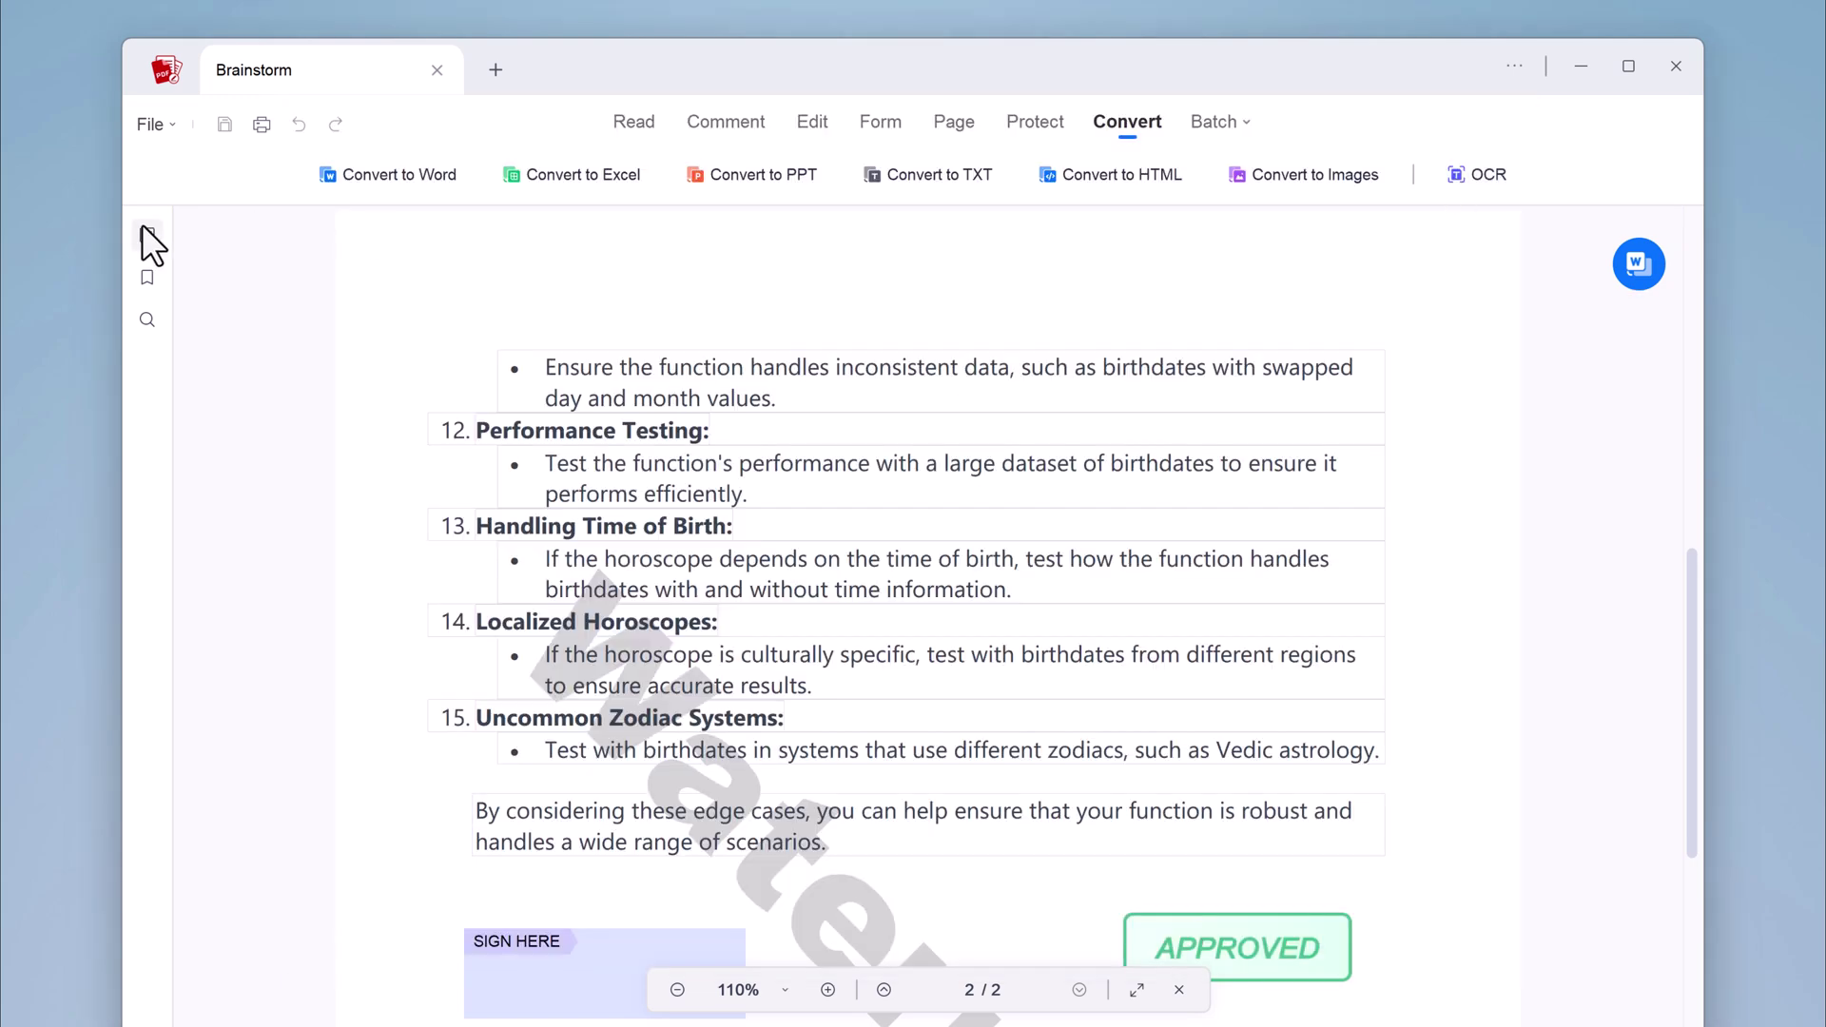
pyautogui.scroll(-5, 585, 504)
pyautogui.scroll(10, 584, 514)
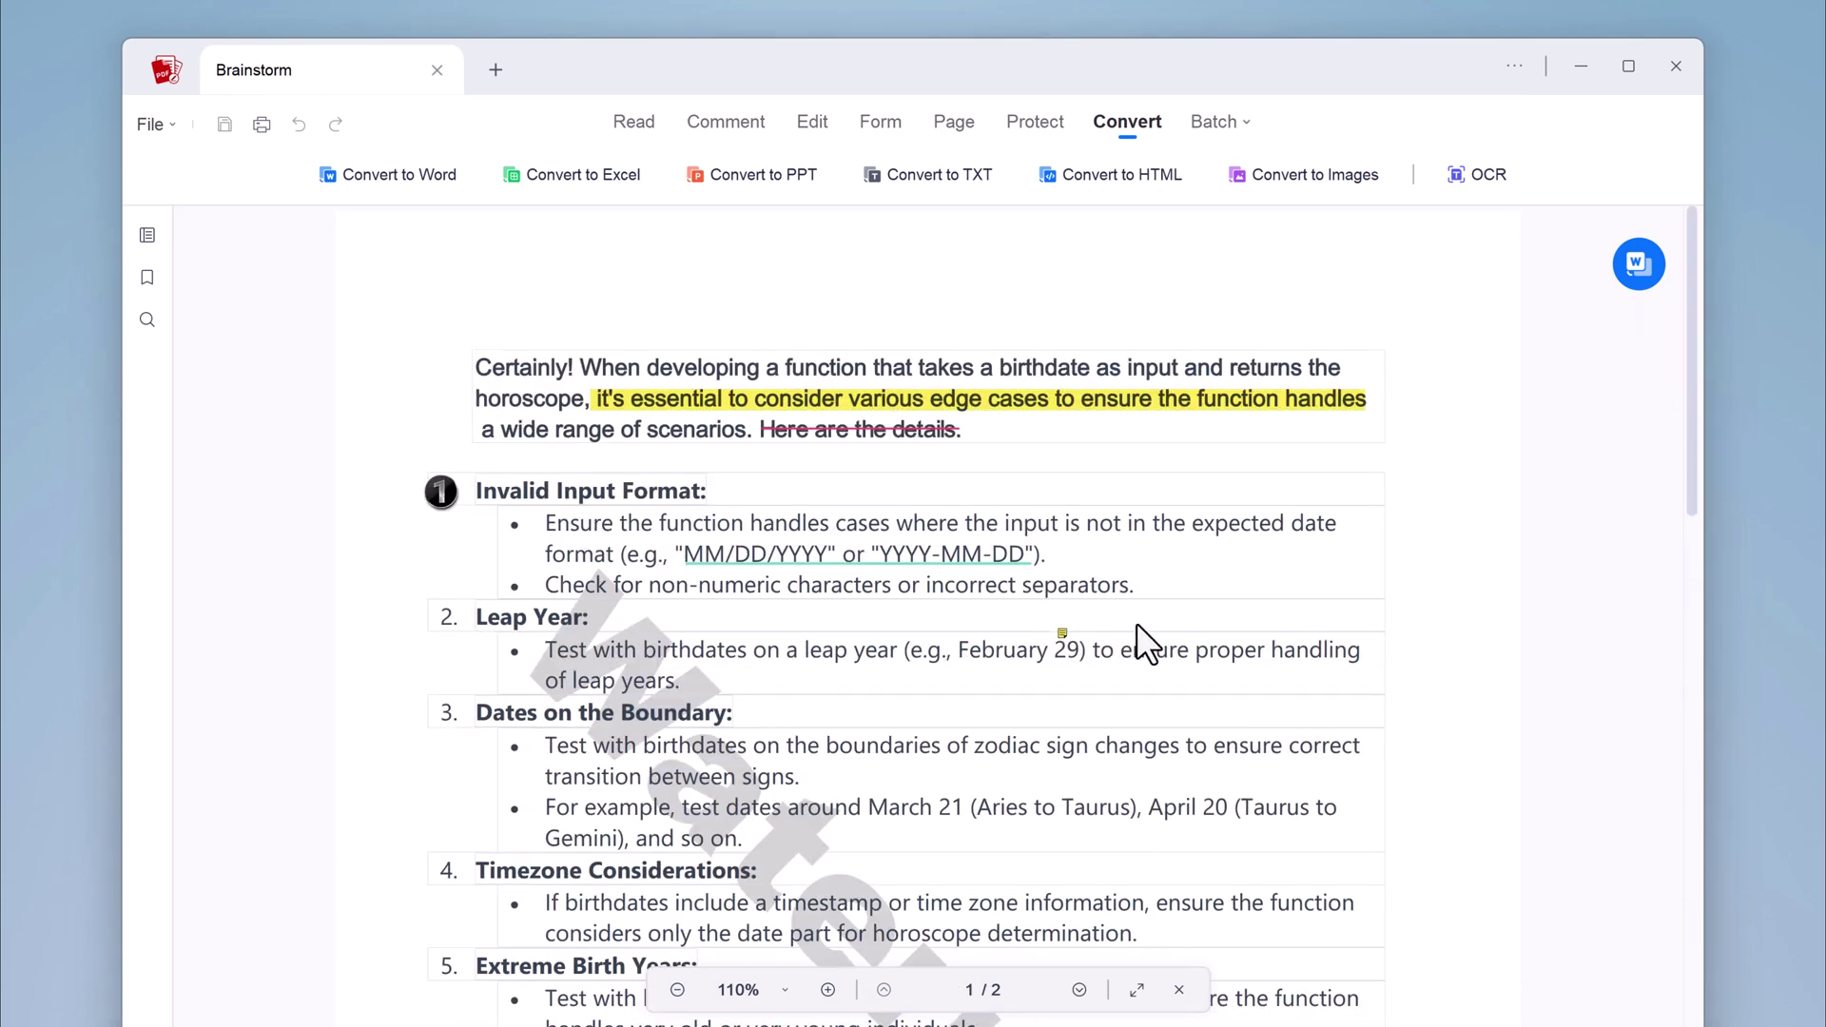
pyautogui.click(638, 116)
pyautogui.click(723, 120)
pyautogui.click(811, 123)
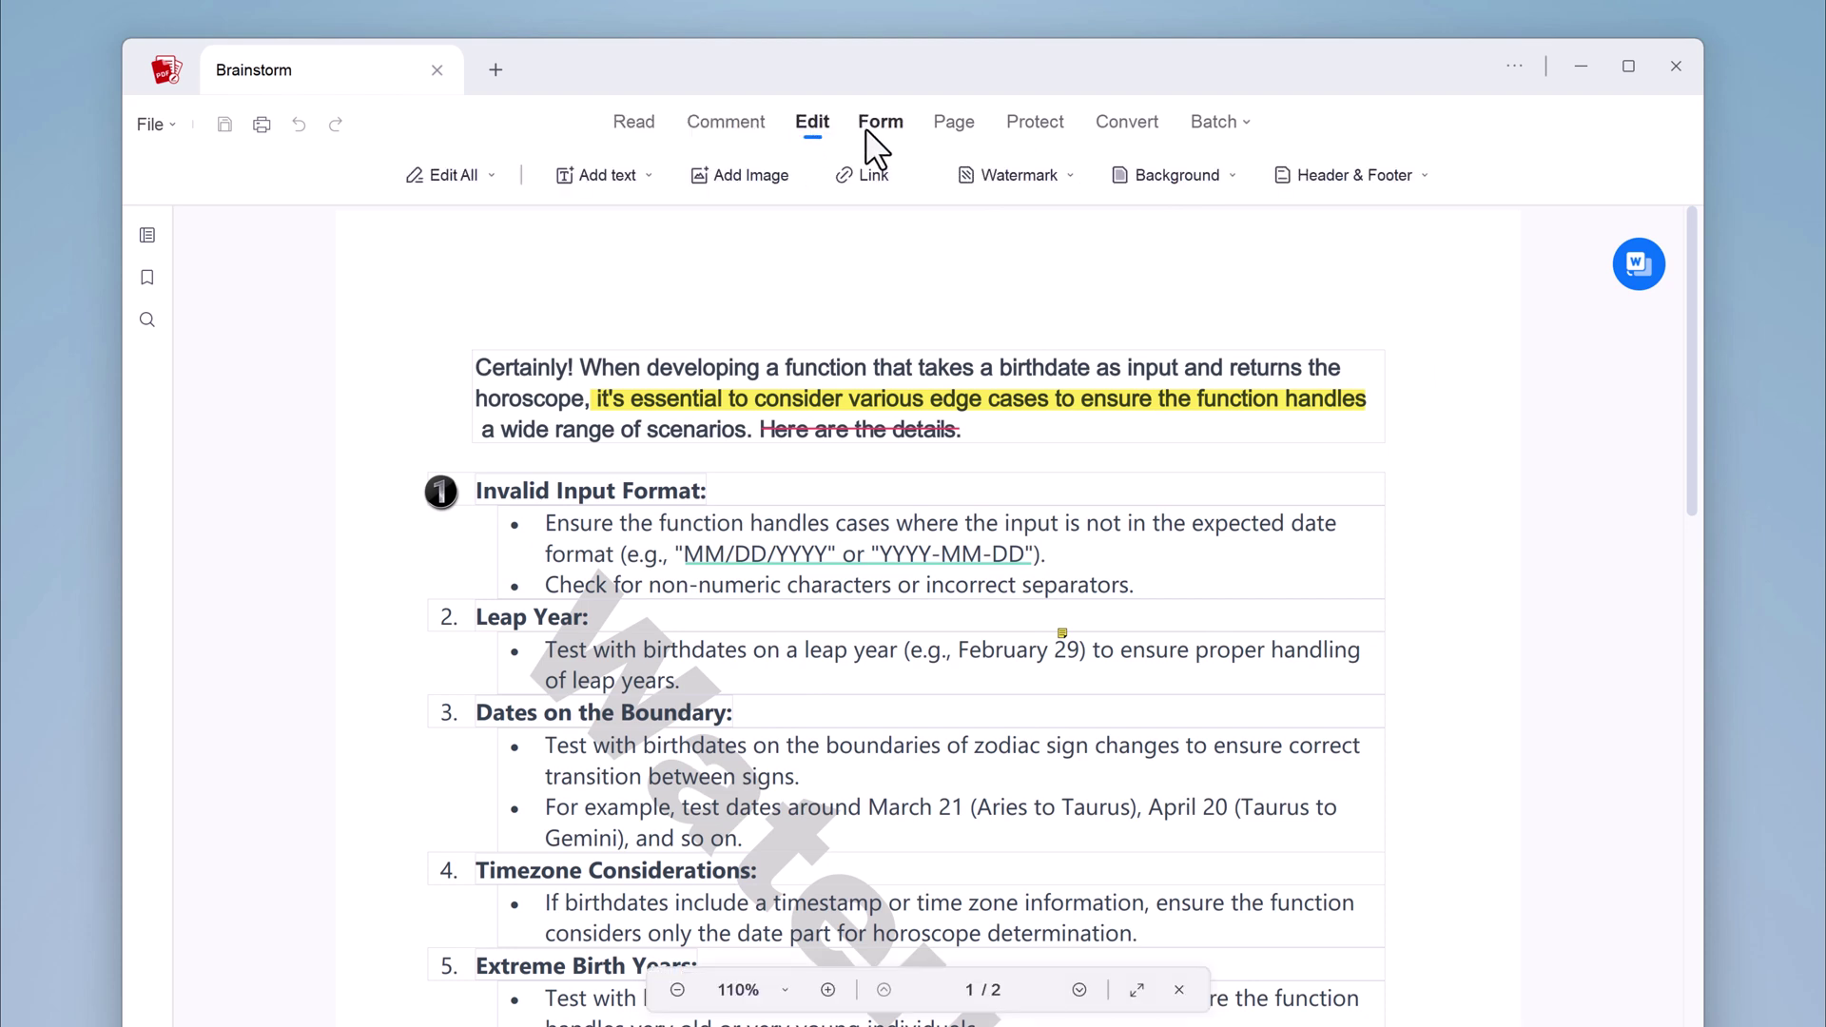
pyautogui.click(868, 130)
pyautogui.click(955, 133)
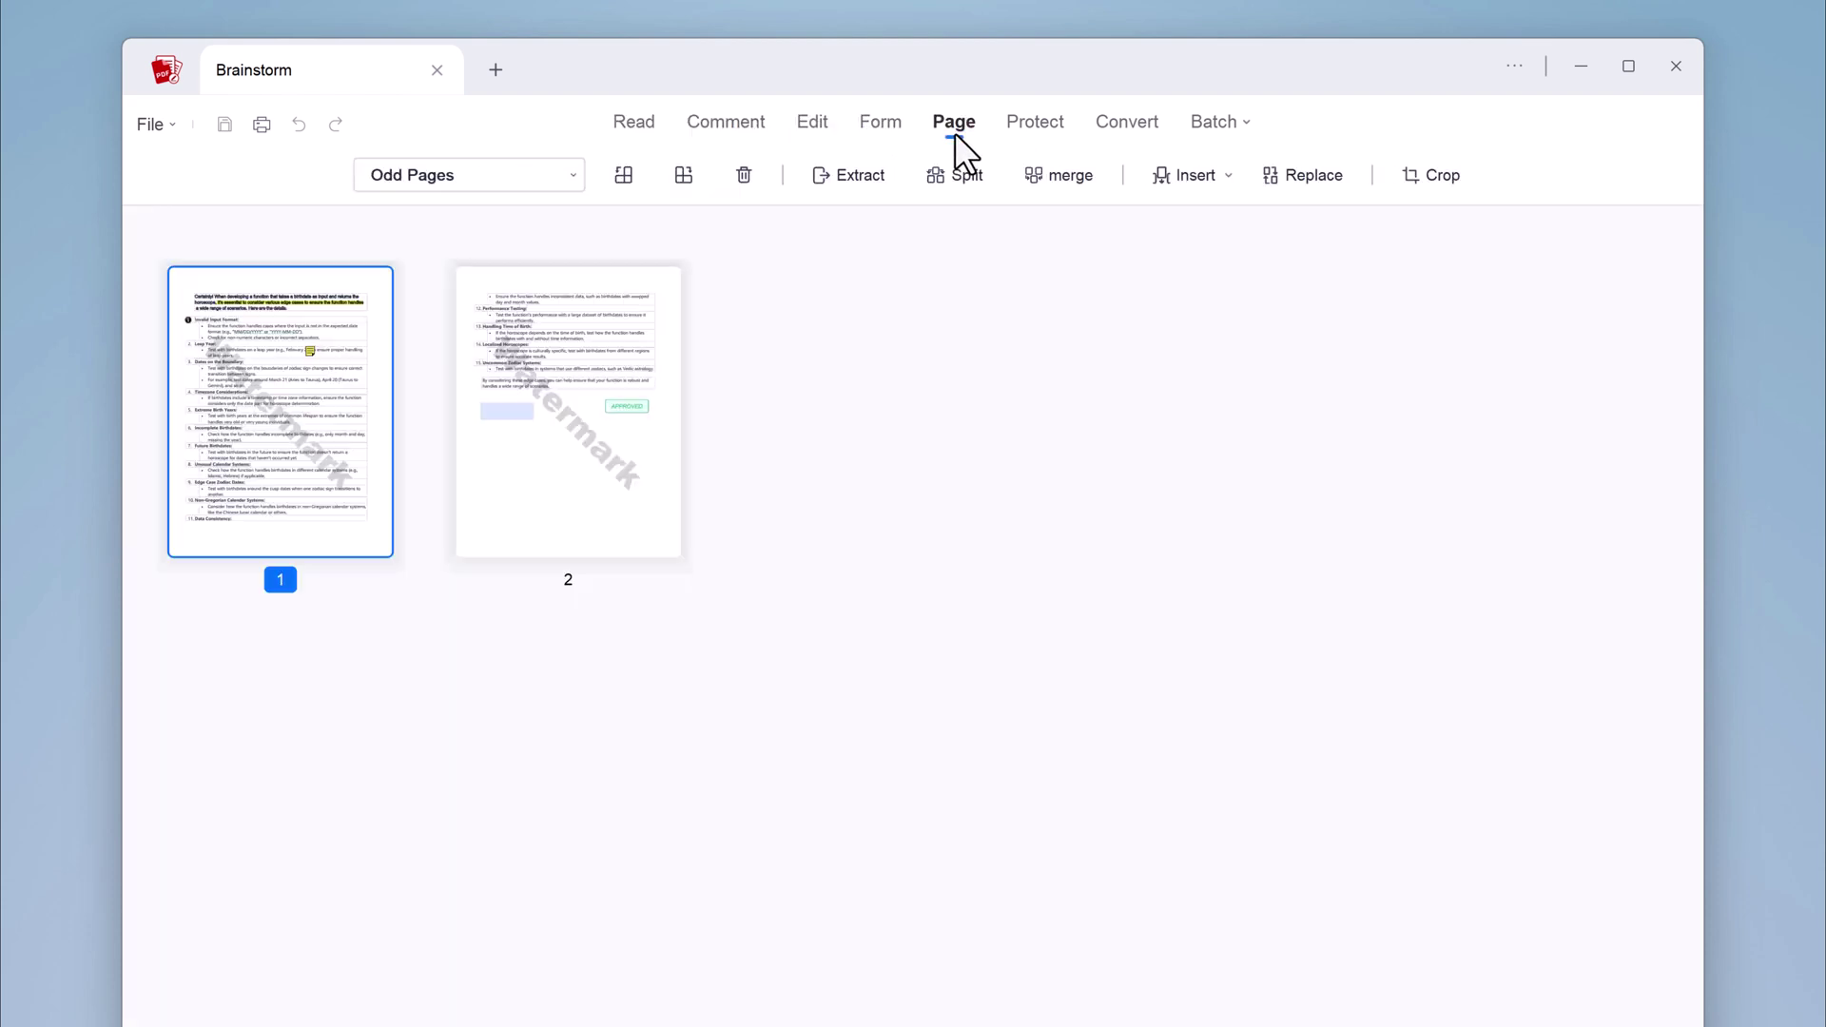
pyautogui.click(1052, 123)
pyautogui.click(1096, 120)
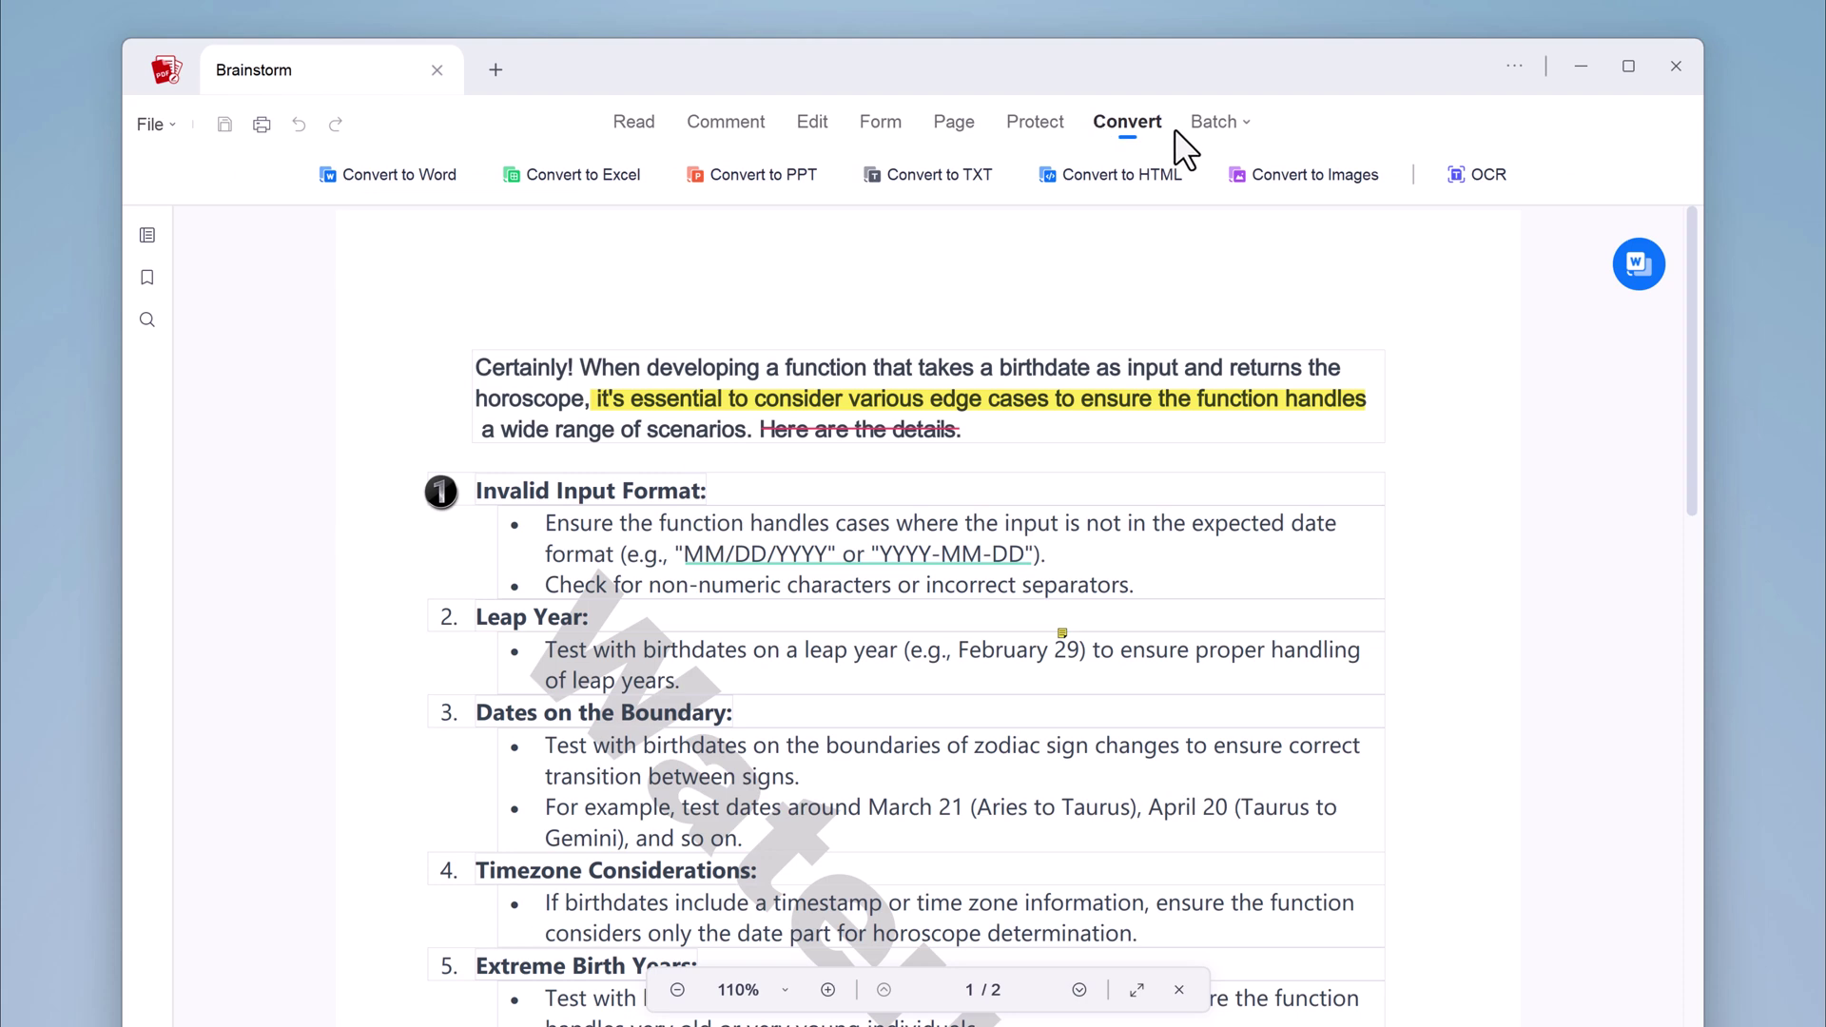